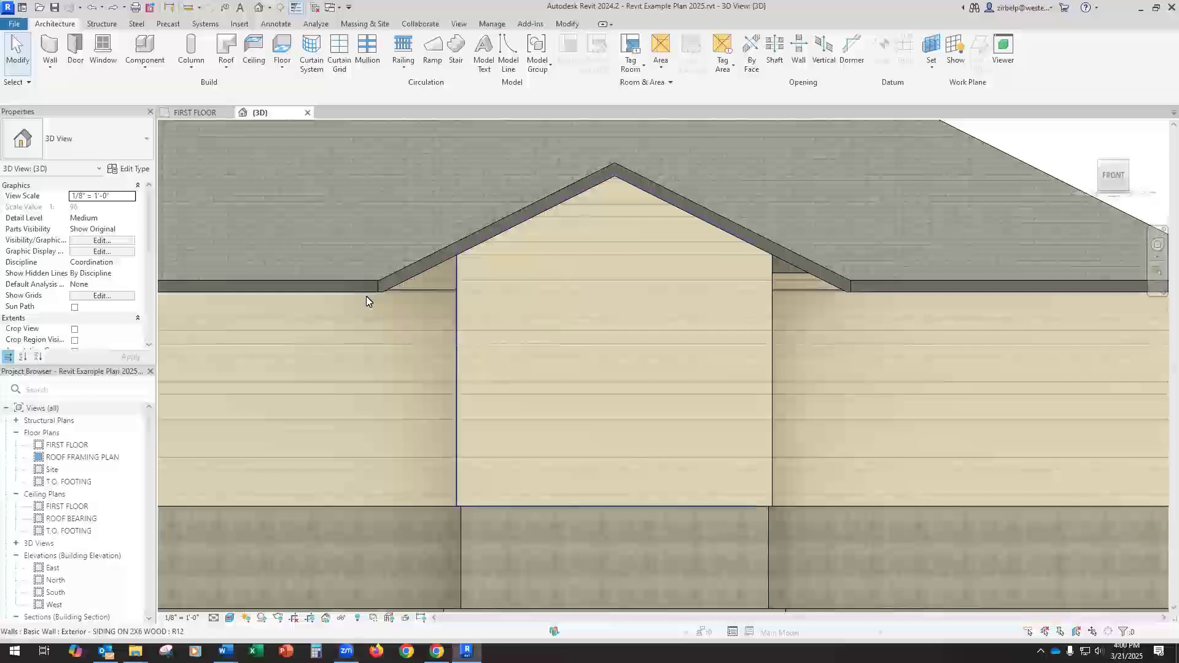
Step: Review the layer structure of the front gable wall's type, Exterior - SIDING ON 2X6 WOOD, without changing it
left_click(550, 347)
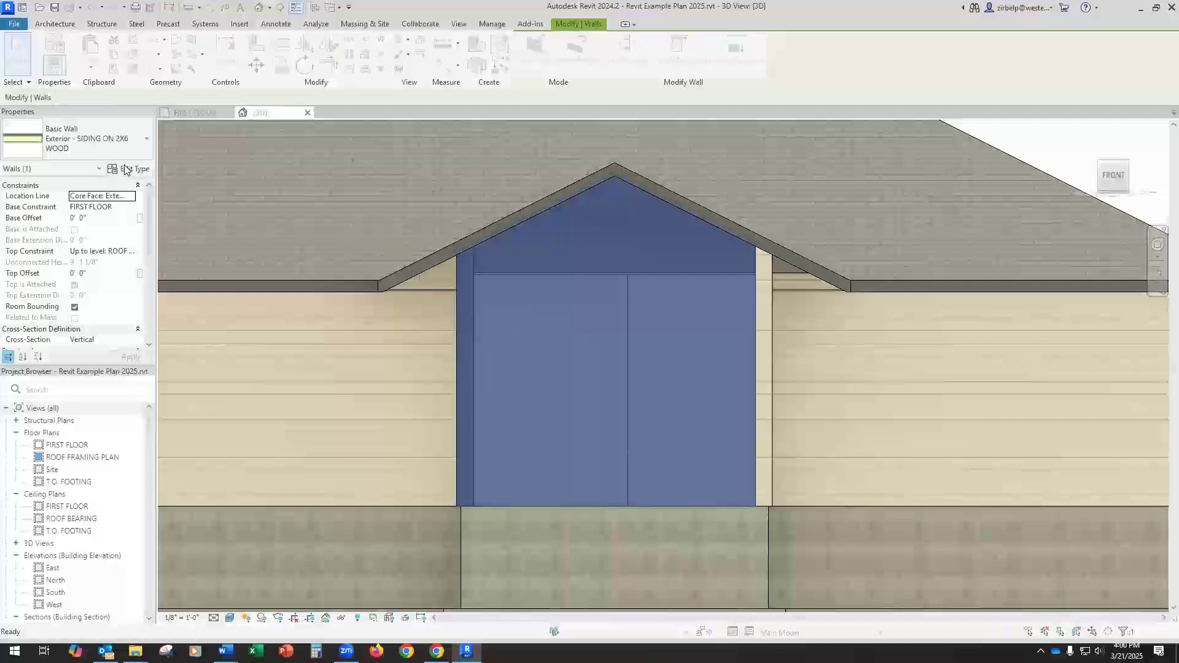
left_click(125, 169)
left_click(807, 255)
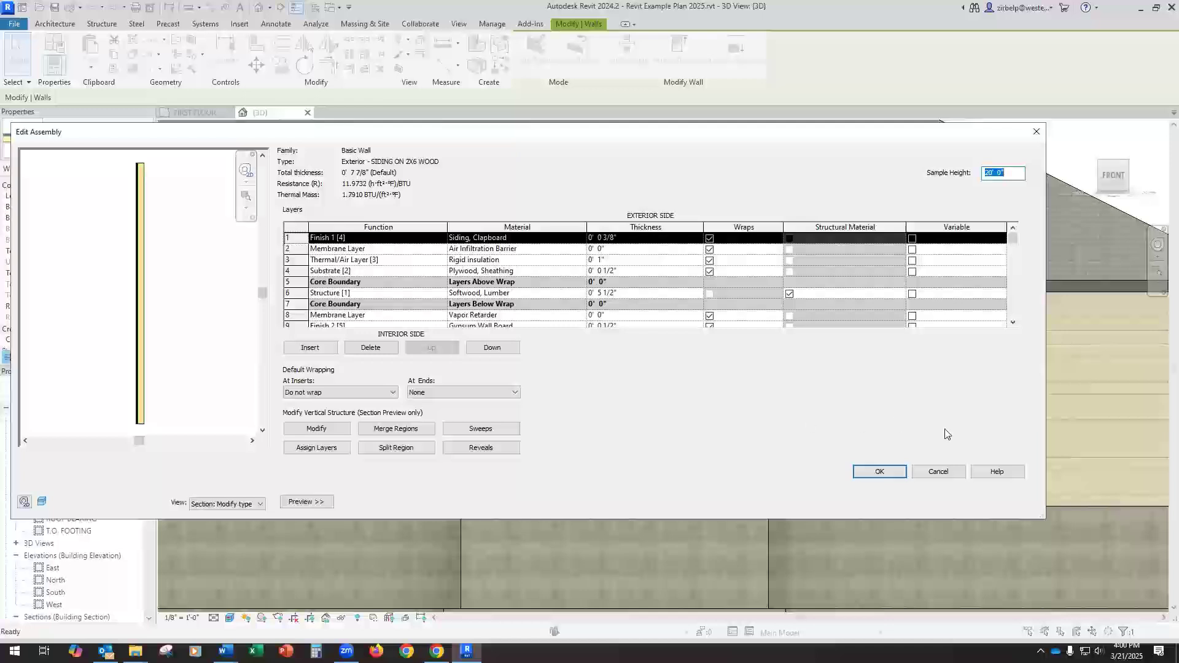
left_click(947, 469)
left_click(951, 502)
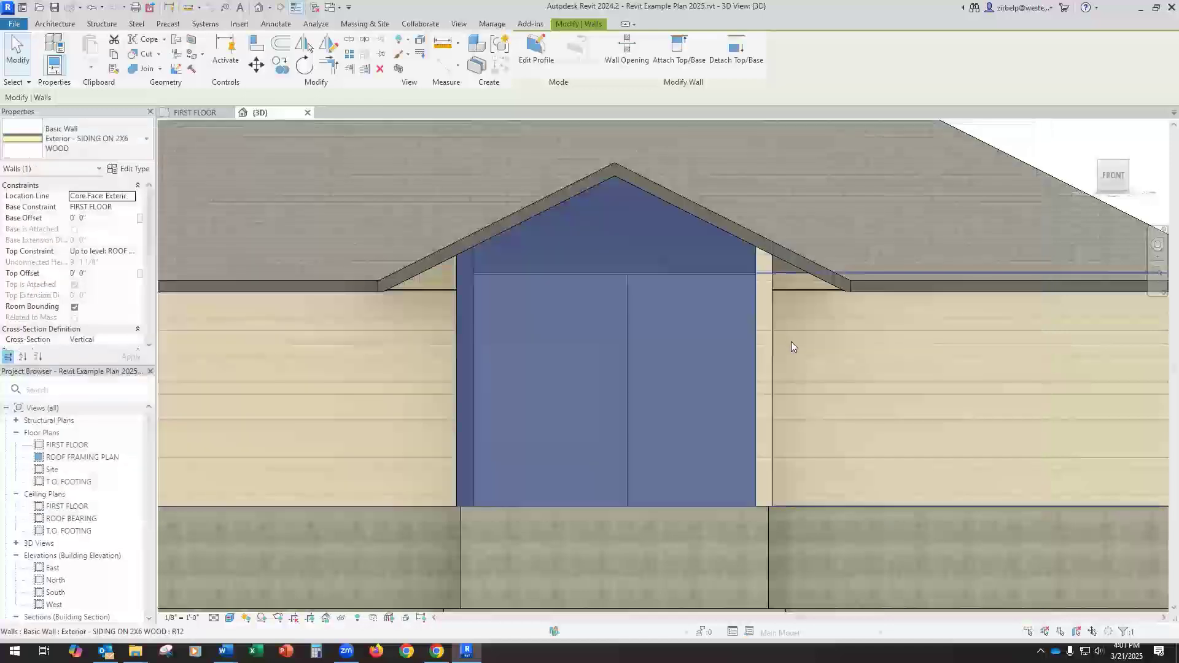
Step: Change the front gable wall and its two side return walls to the type Exterior - Wood Shingle over Wood Siding on Wood Stud
left_click(1099, 165)
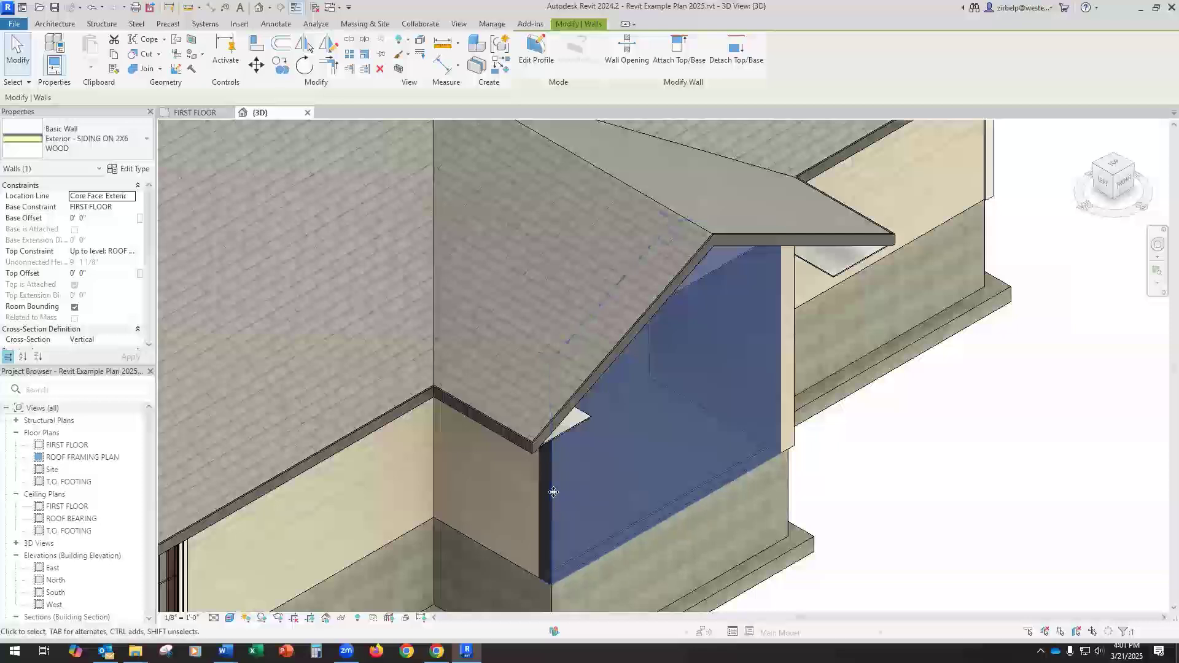
key("Tab")
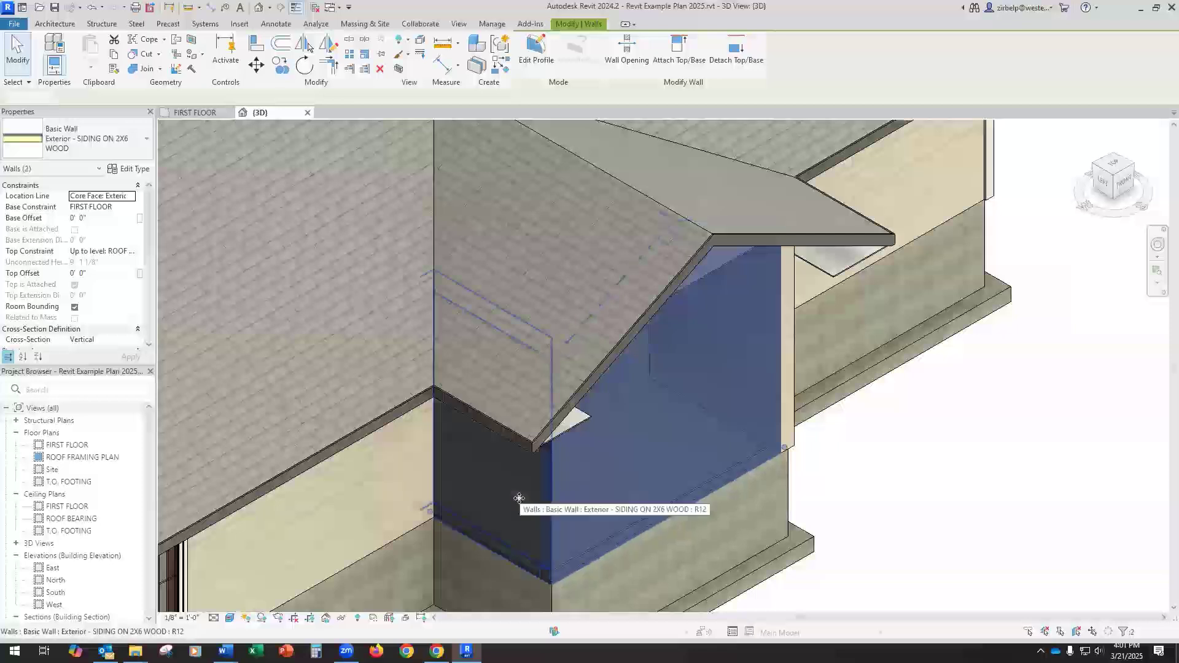
left_click(518, 500, "ctrl")
left_click(1133, 167)
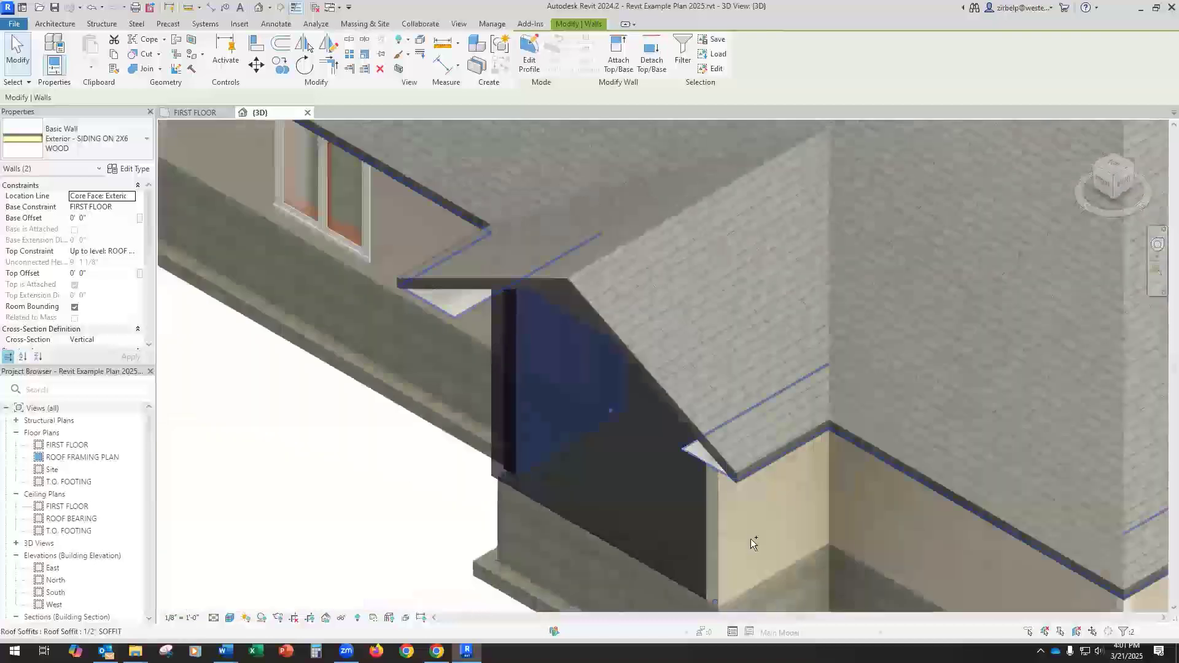
left_click(751, 540, "ctrl")
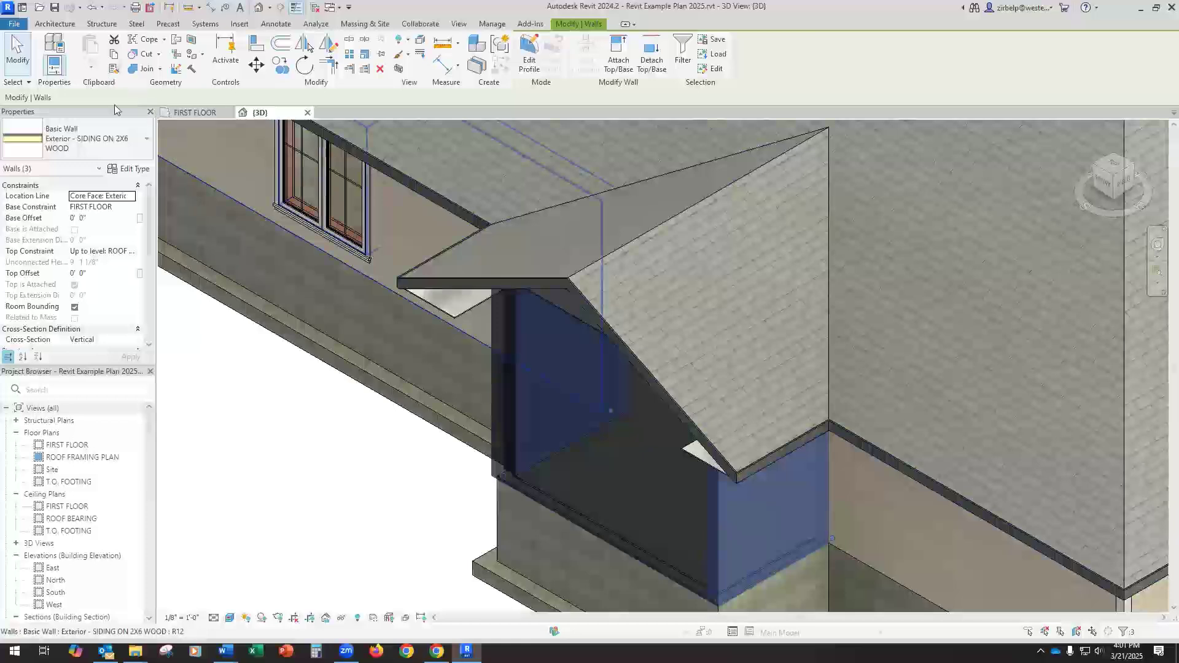
left_click(147, 139)
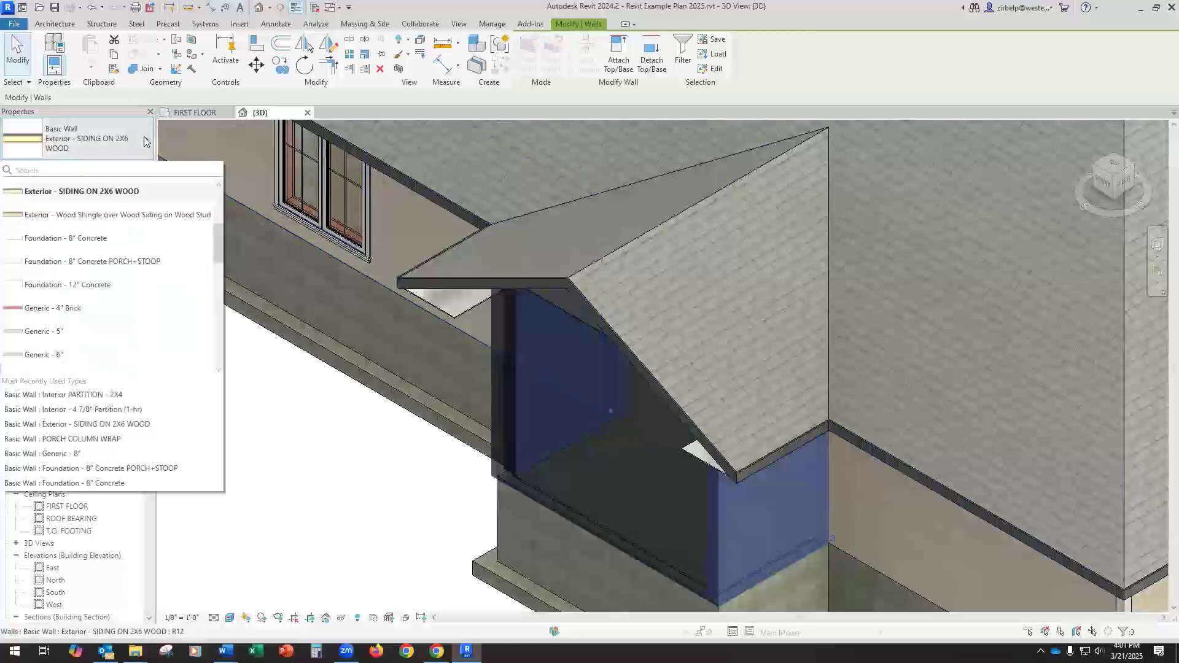
left_click(123, 215)
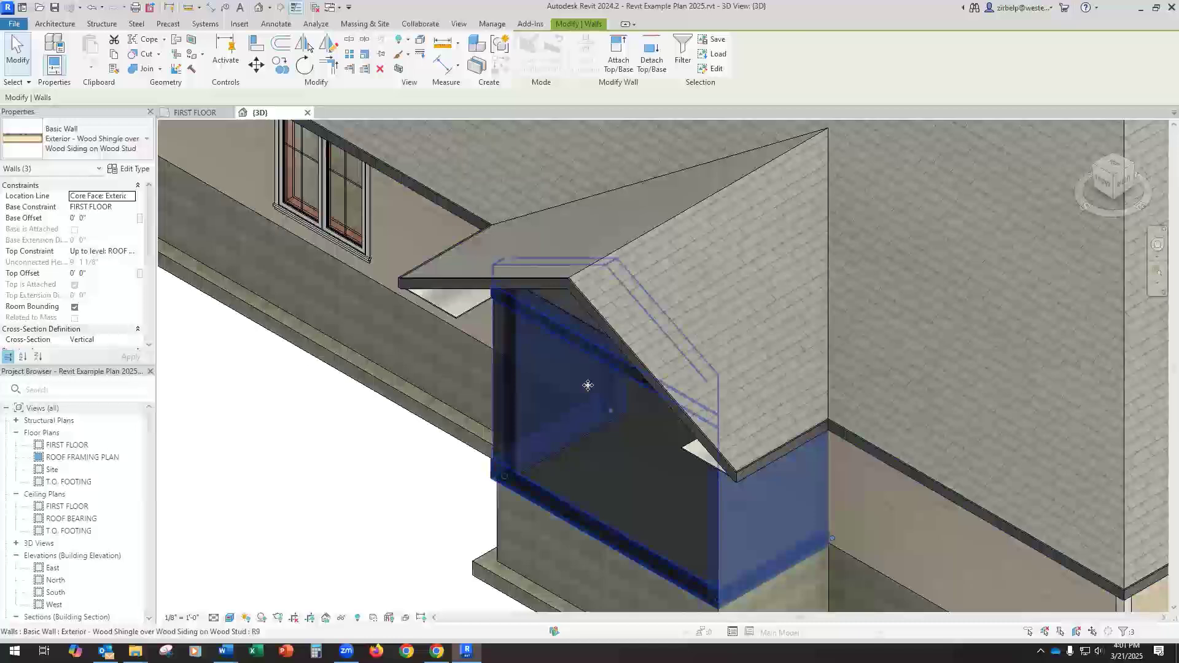
left_click(387, 418)
Step: Examine the shingle band, trim and base of the gable bump-out from the front, including its alignment with the adjoining walls
scroll(389, 421, "down", 5)
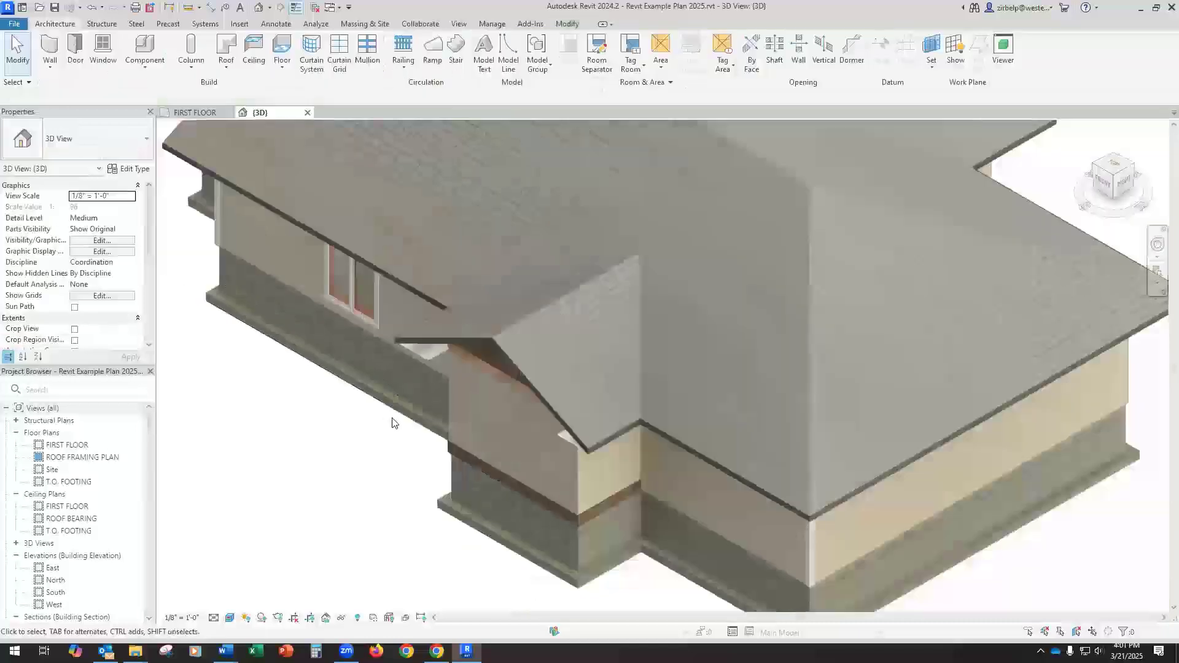
left_click(1102, 183)
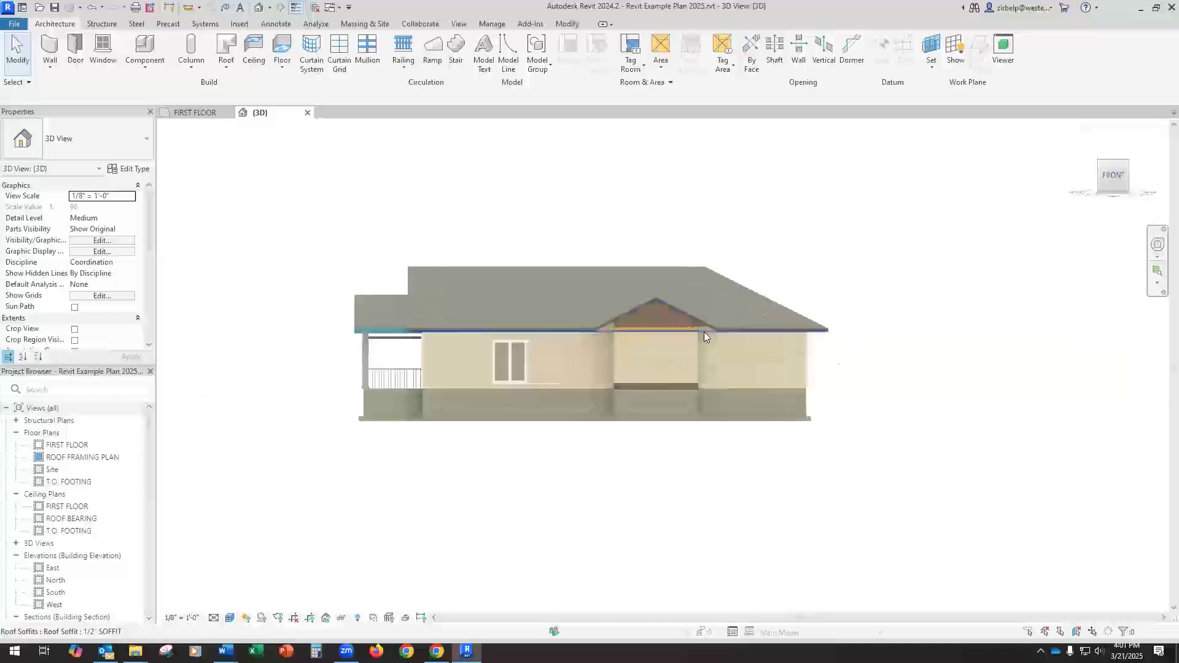
scroll(704, 332, "up", 5)
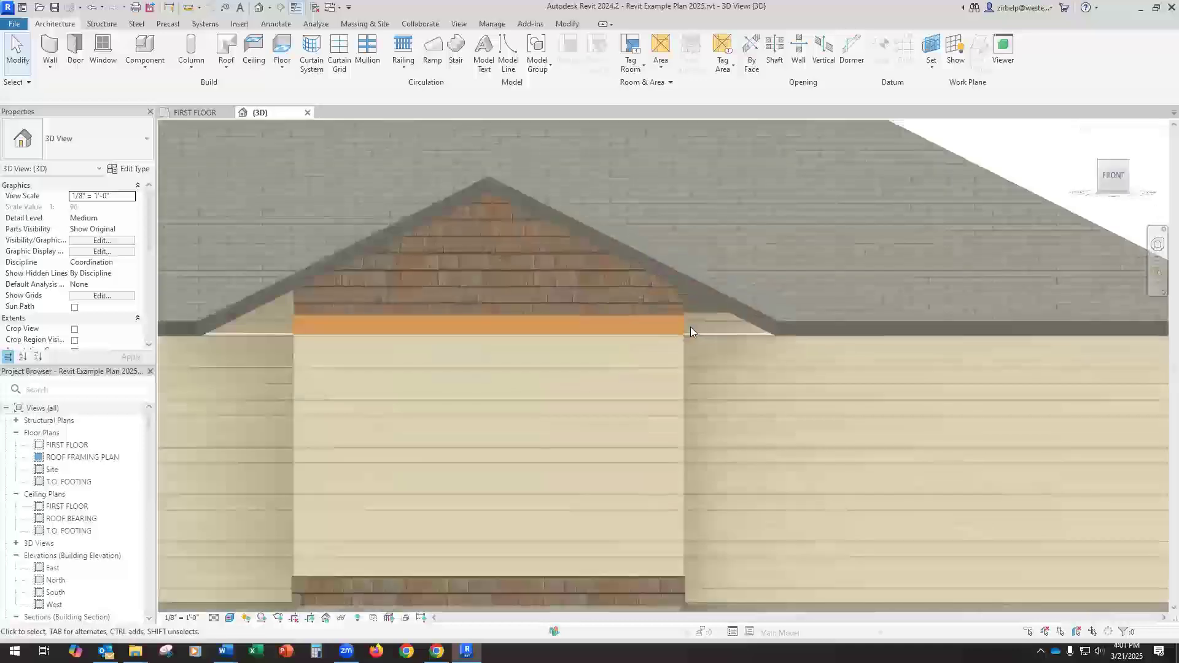
scroll(690, 332, "up", 2)
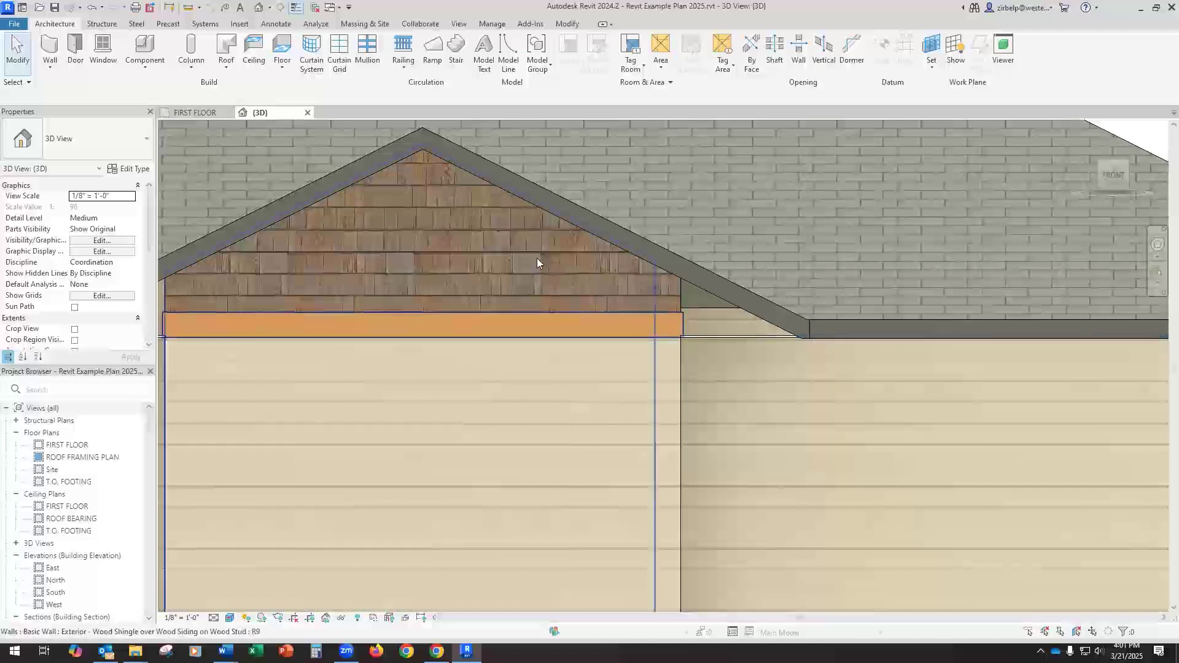
scroll(534, 254, "down", 2)
scroll(534, 255, "down", 1)
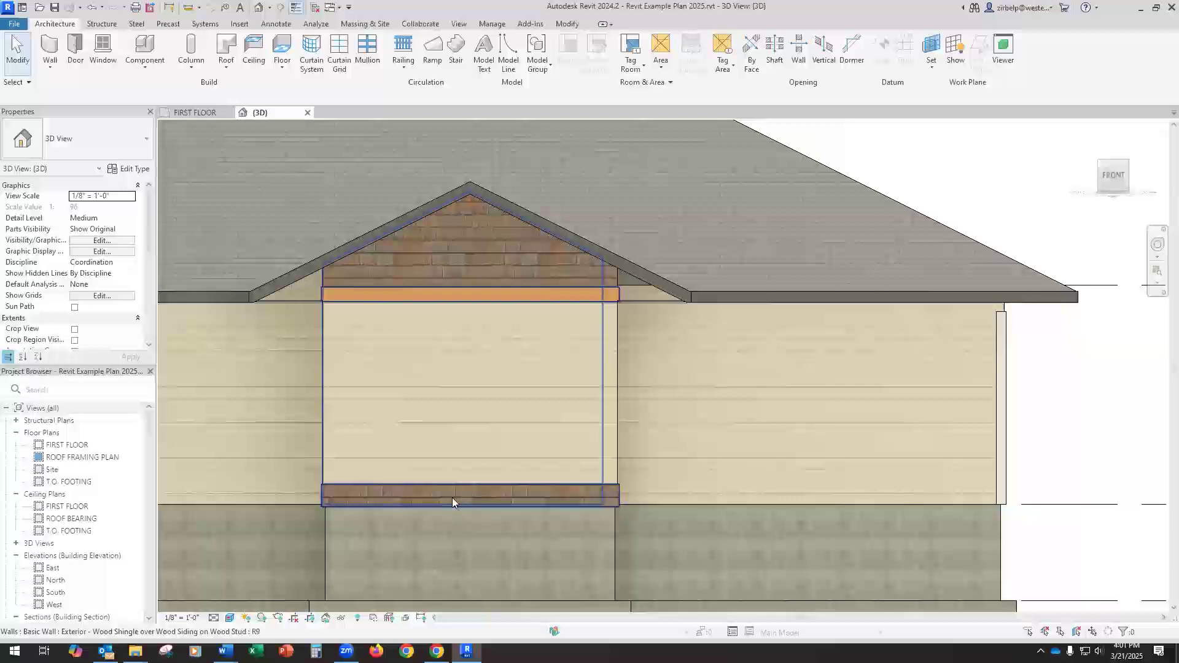
scroll(629, 534, "up", 5)
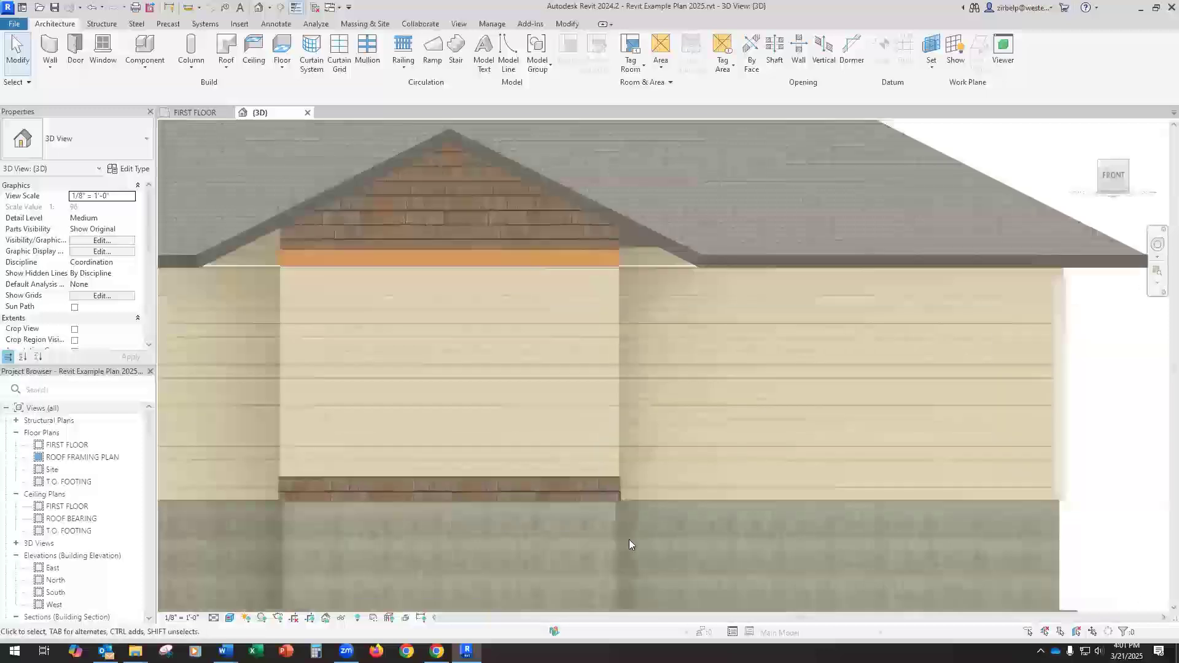
scroll(623, 481, "up", 1)
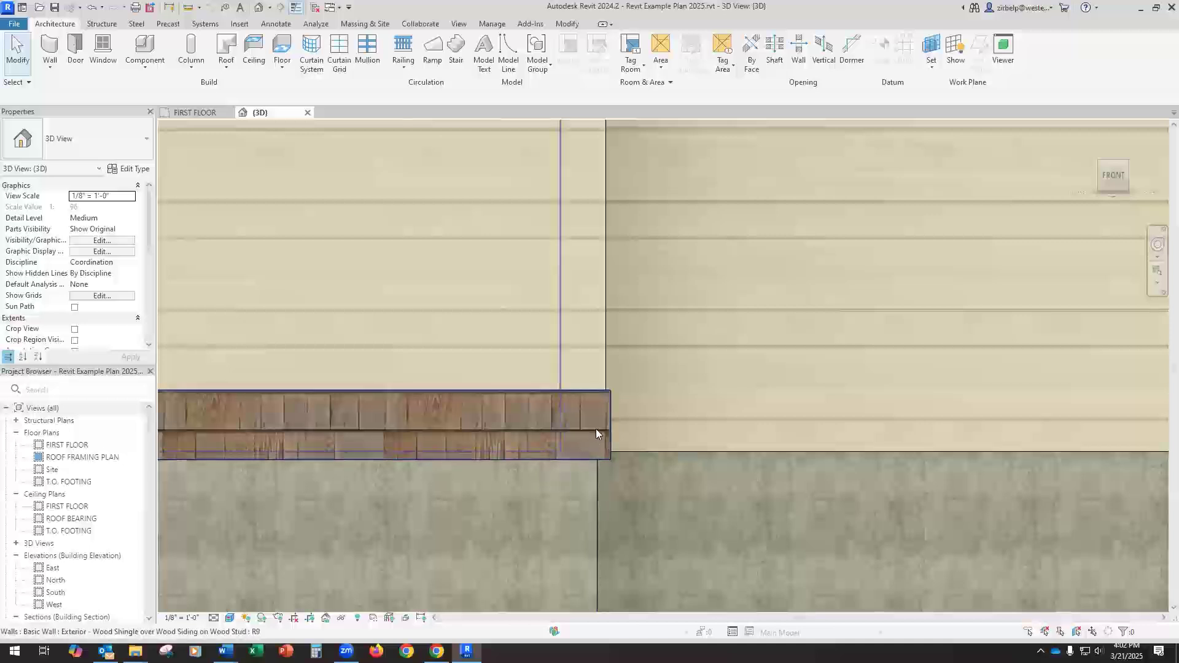
scroll(597, 428, "down", 3)
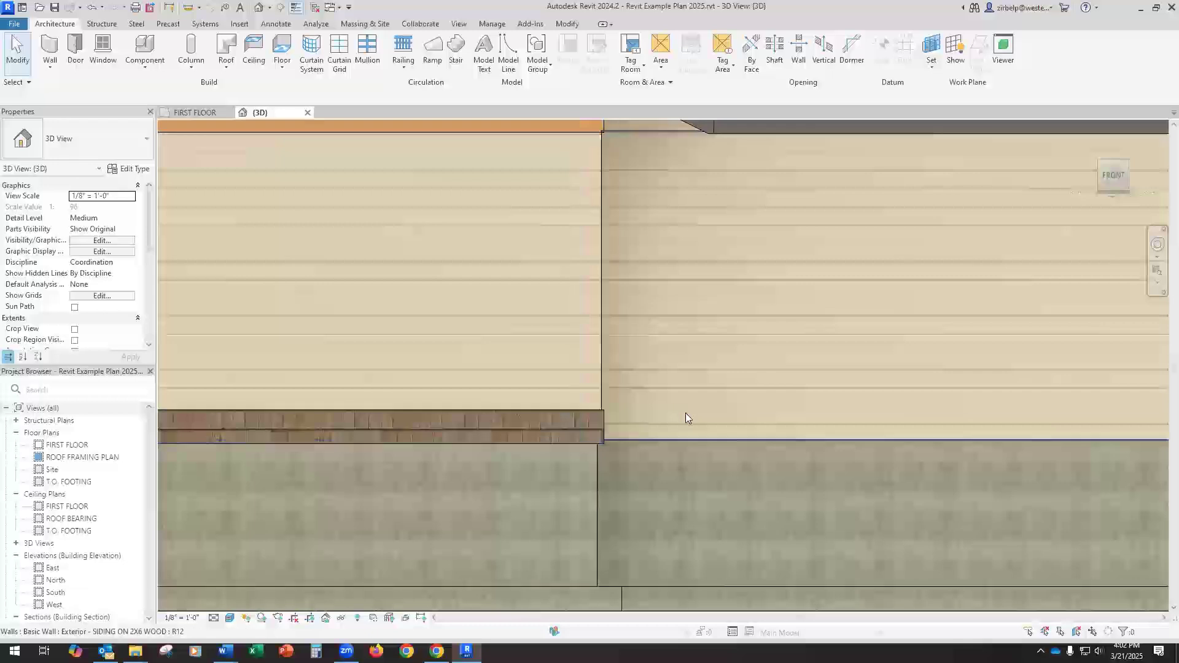
scroll(683, 415, "down", 2)
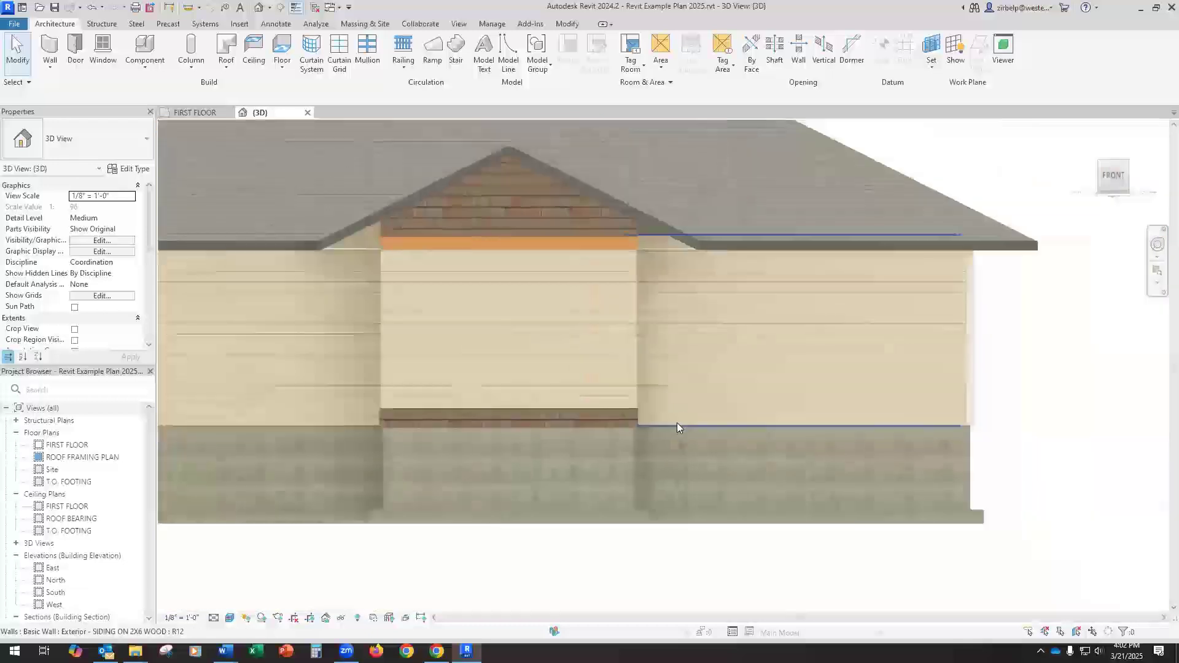
Step: In the shingle wall type's structure, insert a layer outside the air infiltration barrier and set the plywood sheathing thickness to 1/2"
left_click(535, 367)
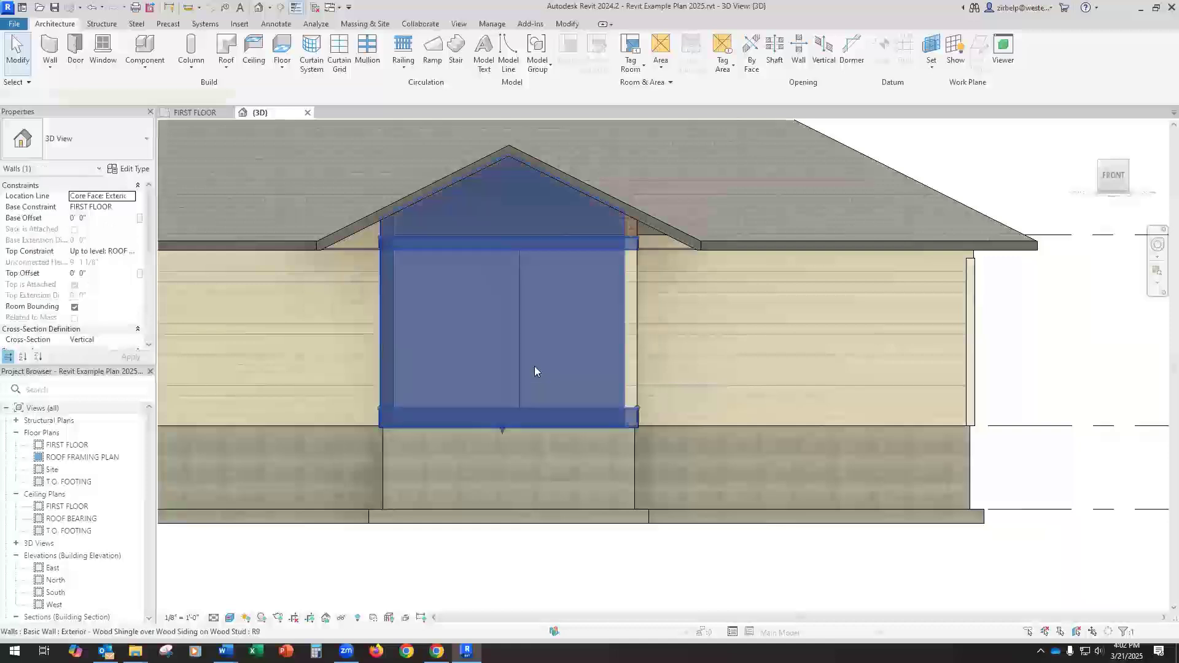
left_click(134, 170)
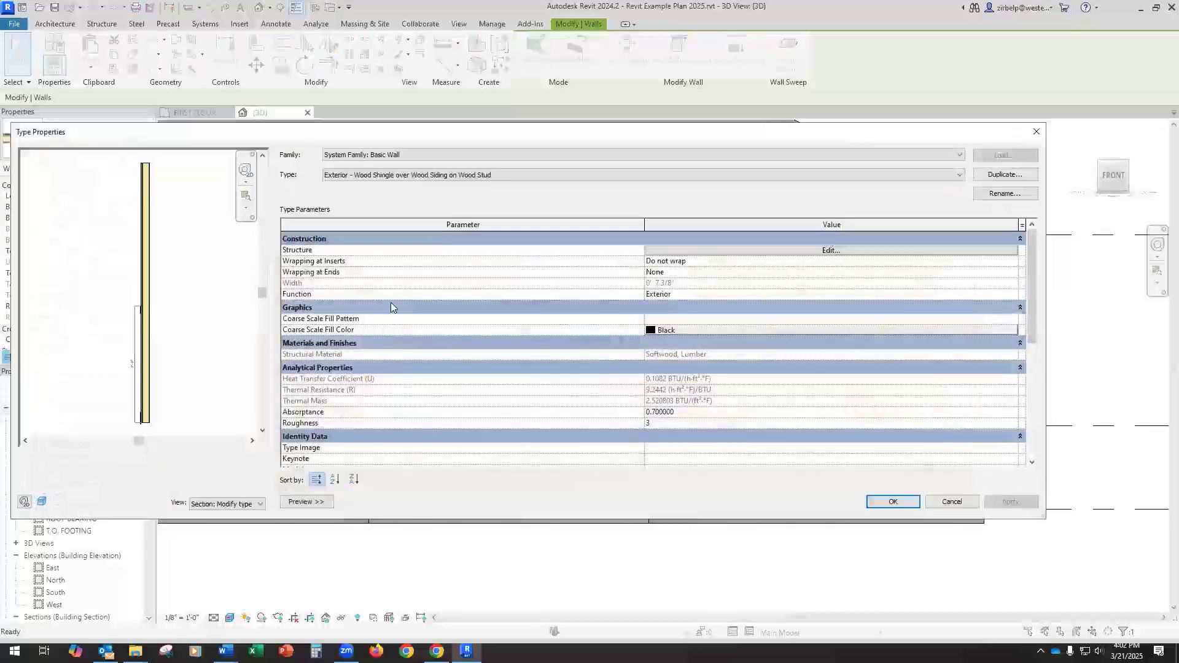
left_click(691, 252)
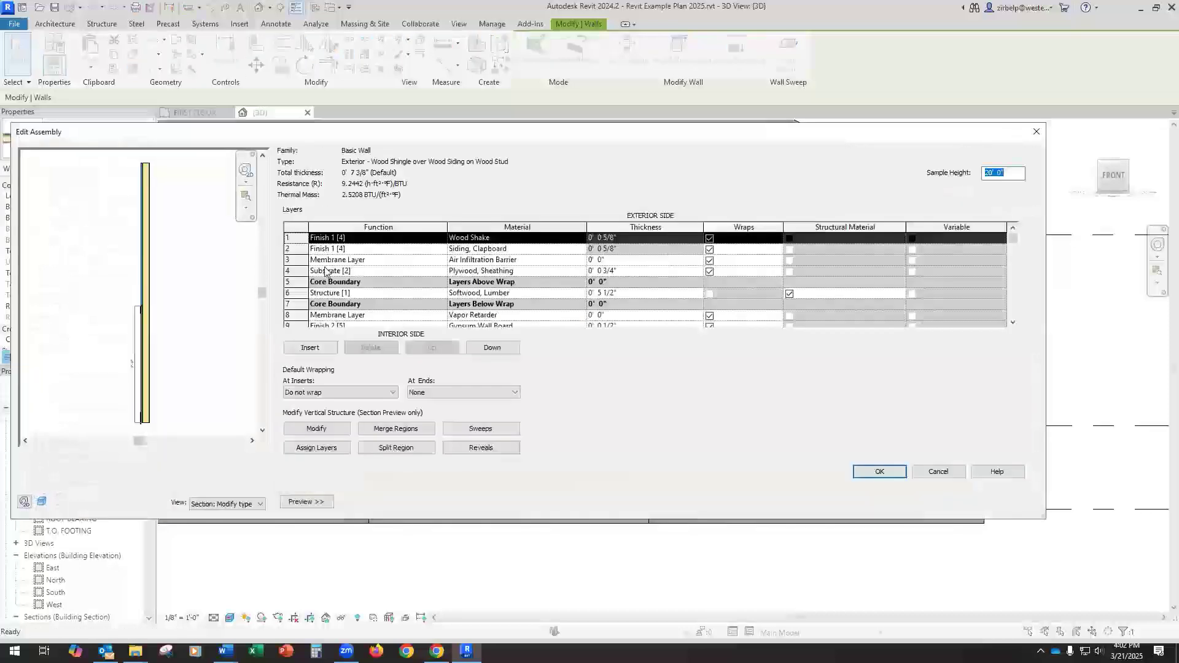
left_click(335, 264)
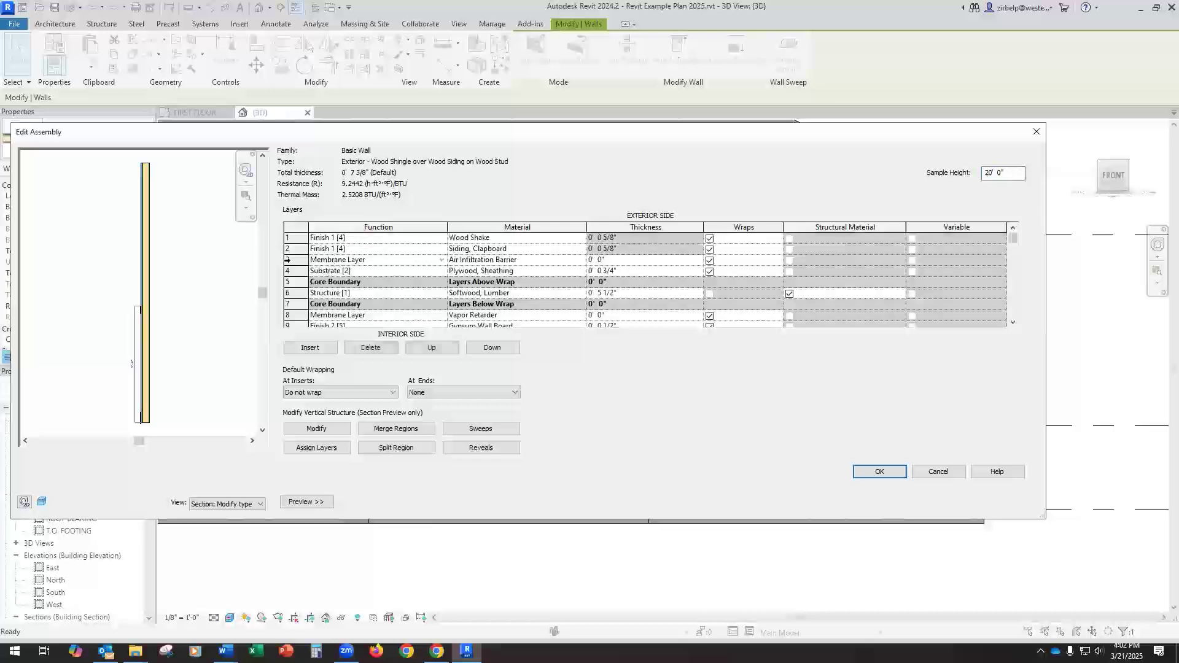
left_click(295, 260)
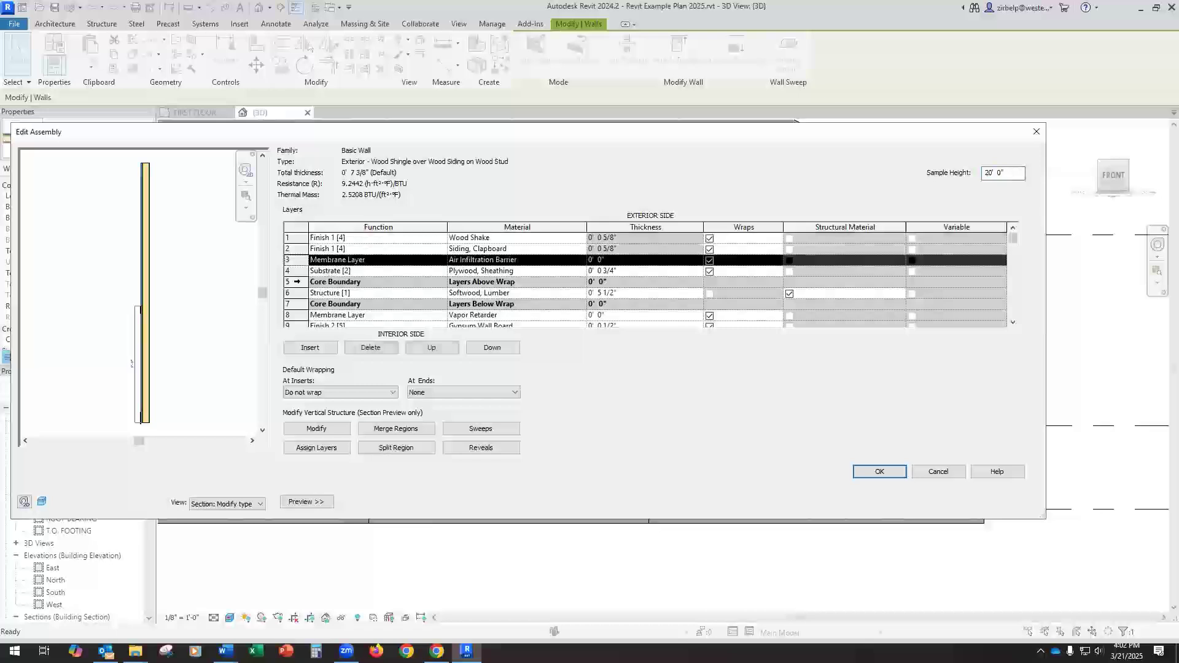
left_click(310, 348)
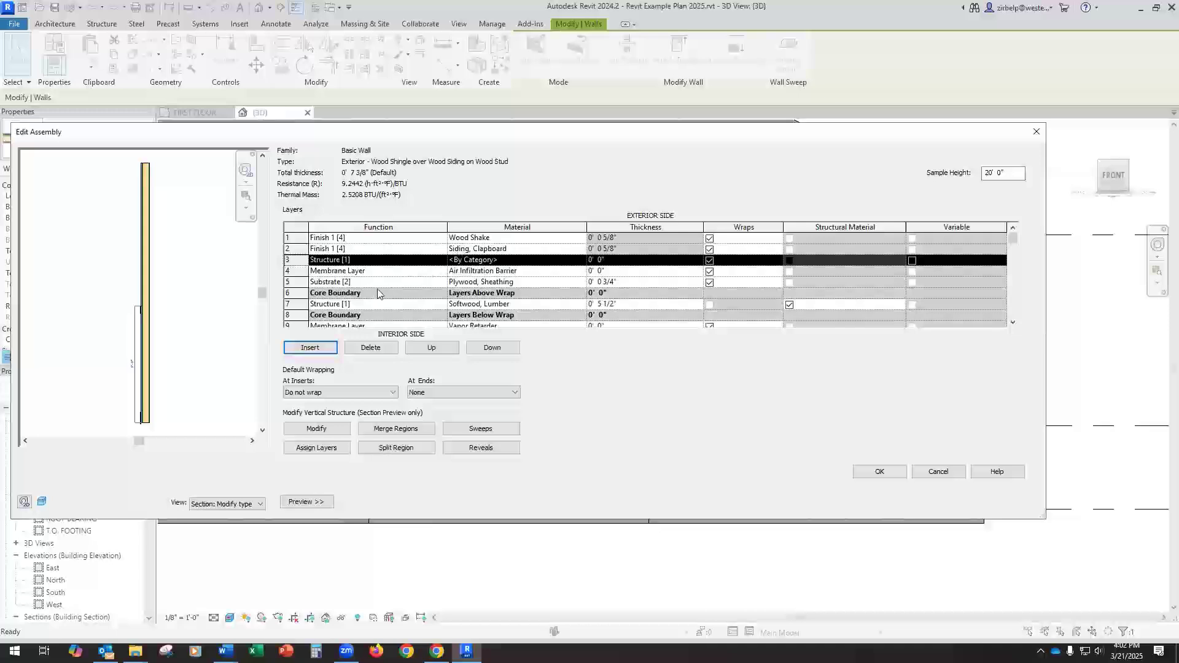
left_click(607, 285)
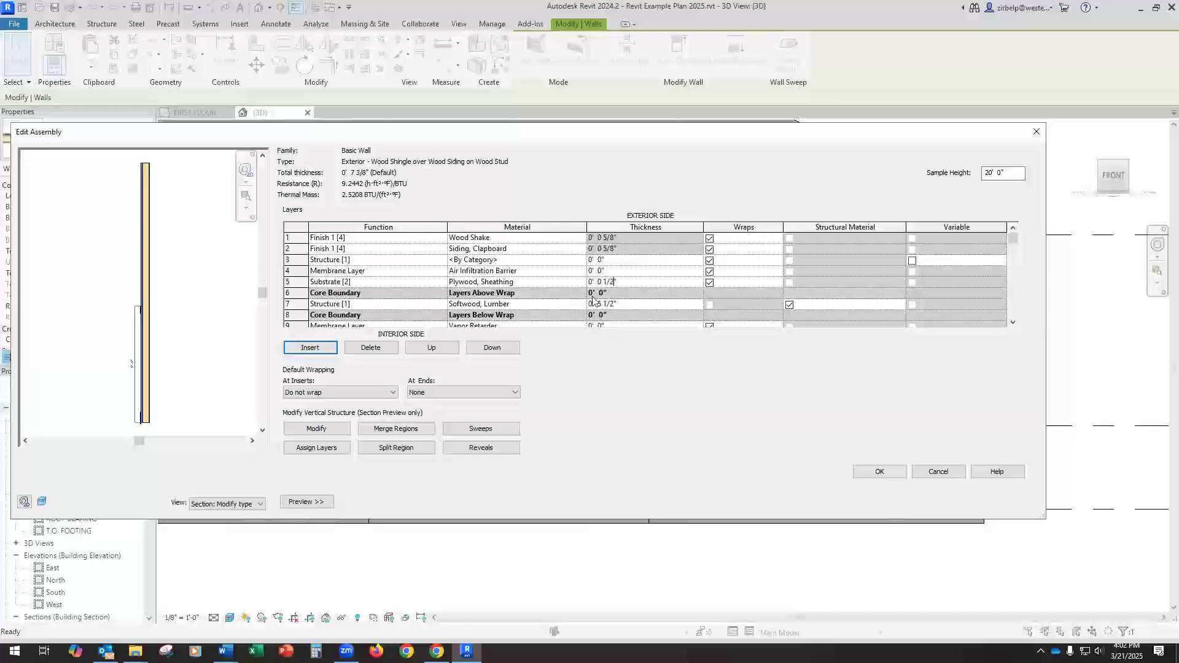
Step: Set the function of the newly inserted layer to Thermal/Air Layer [3]
left_click(288, 260)
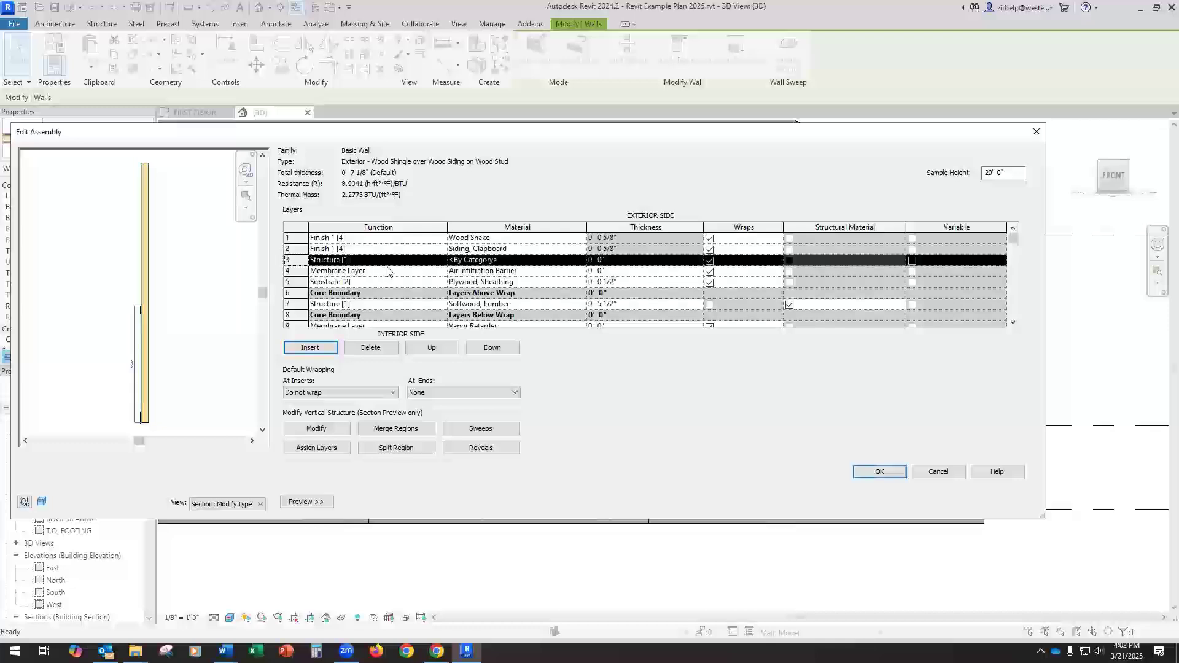
left_click(442, 263)
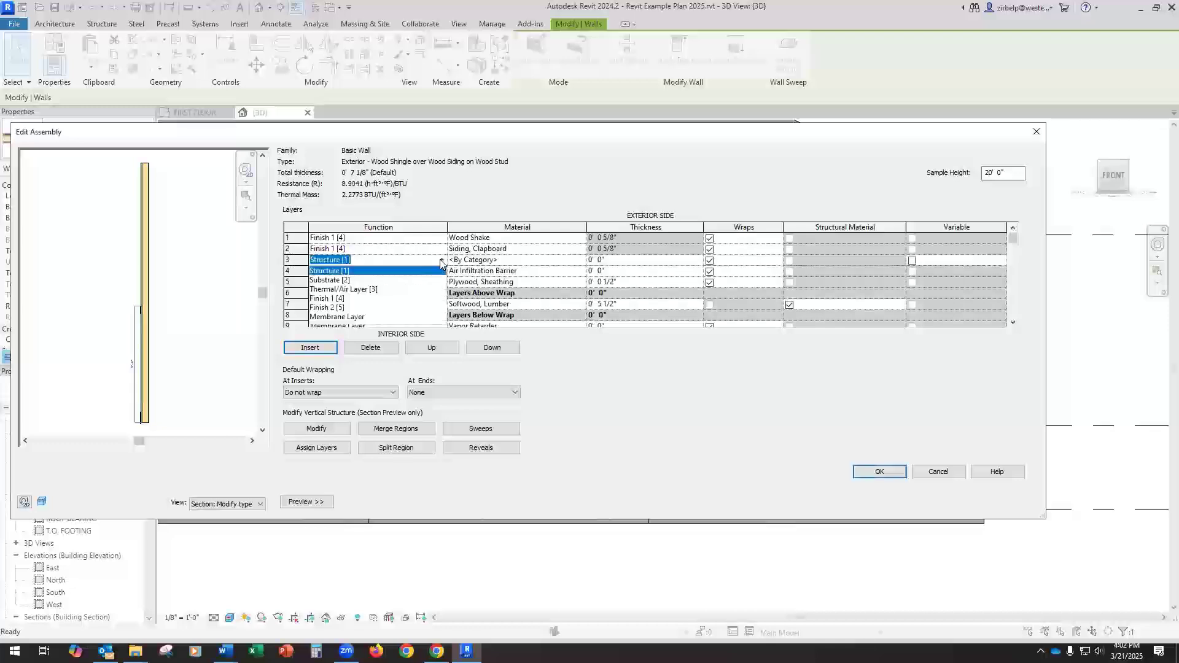
left_click(355, 289)
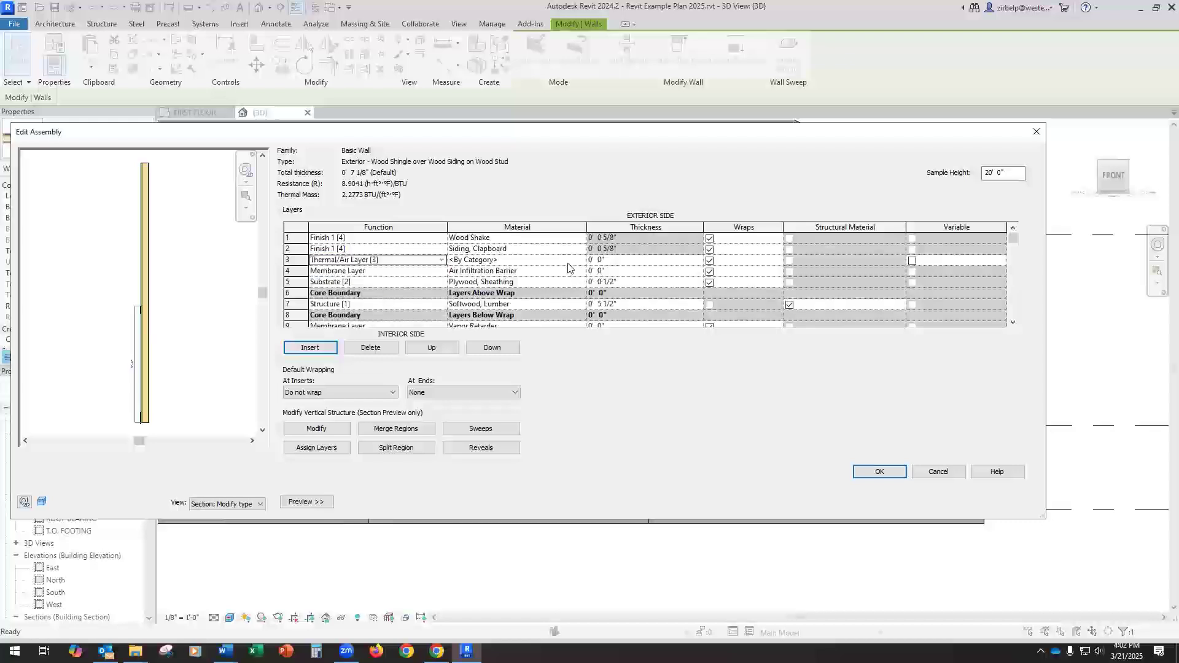
Step: Assign the Rigid insulation material to the thermal layer, set its thickness to 1", and accept the assembly
left_click(571, 261)
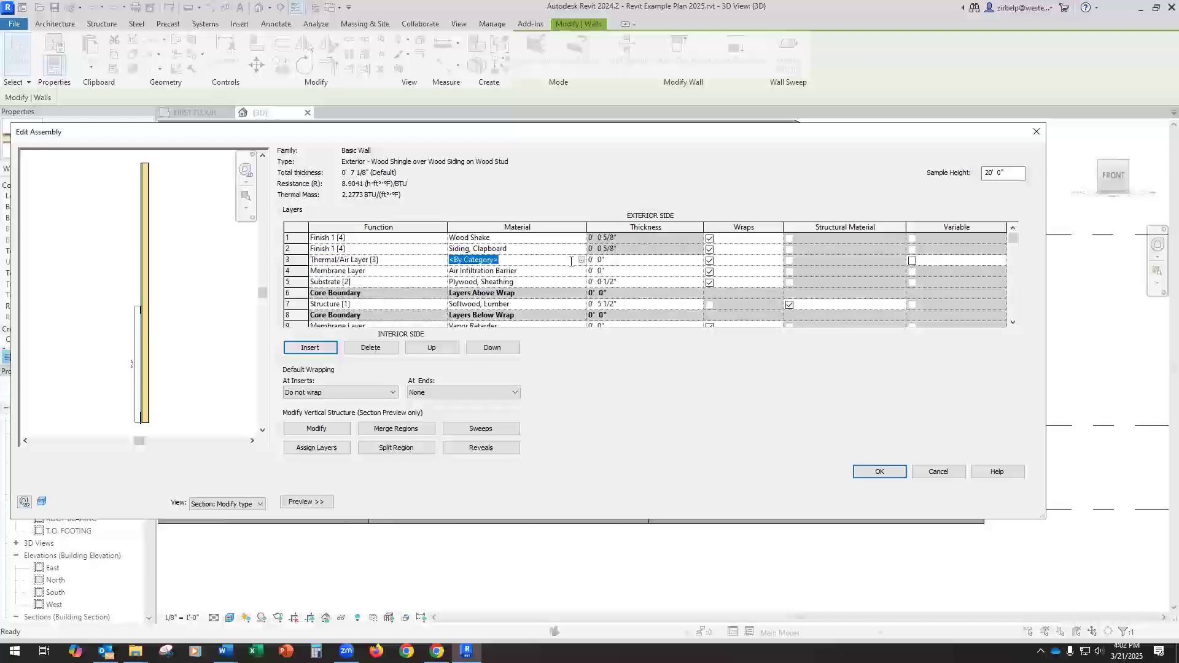
left_click(581, 261)
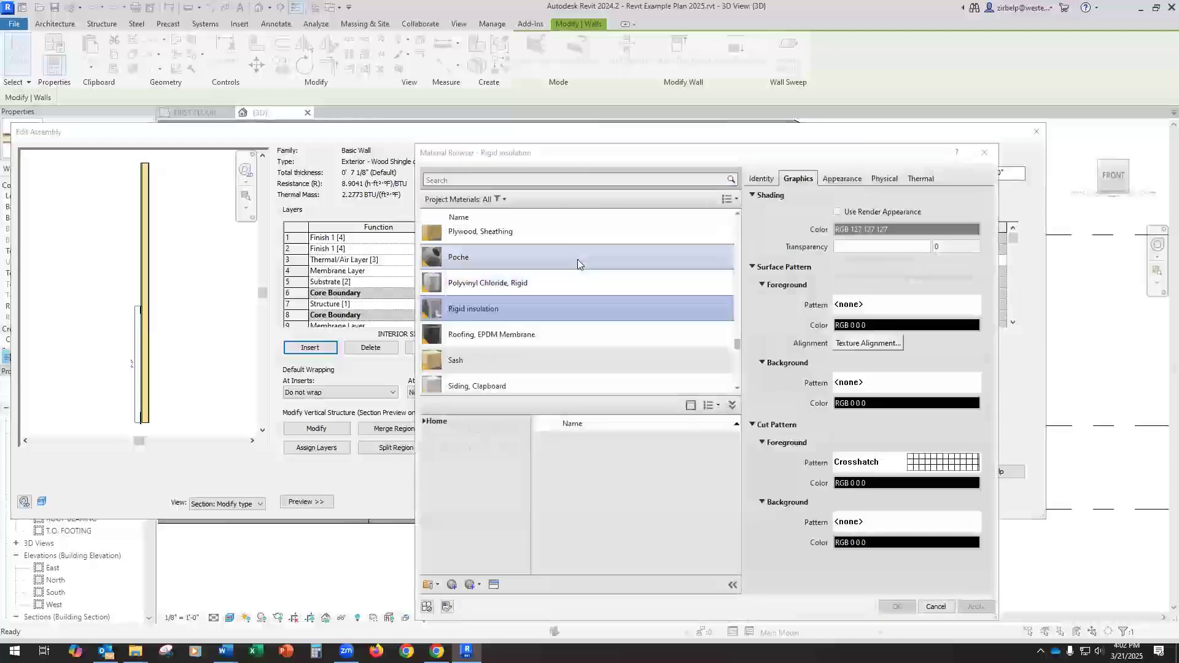
left_click(431, 177)
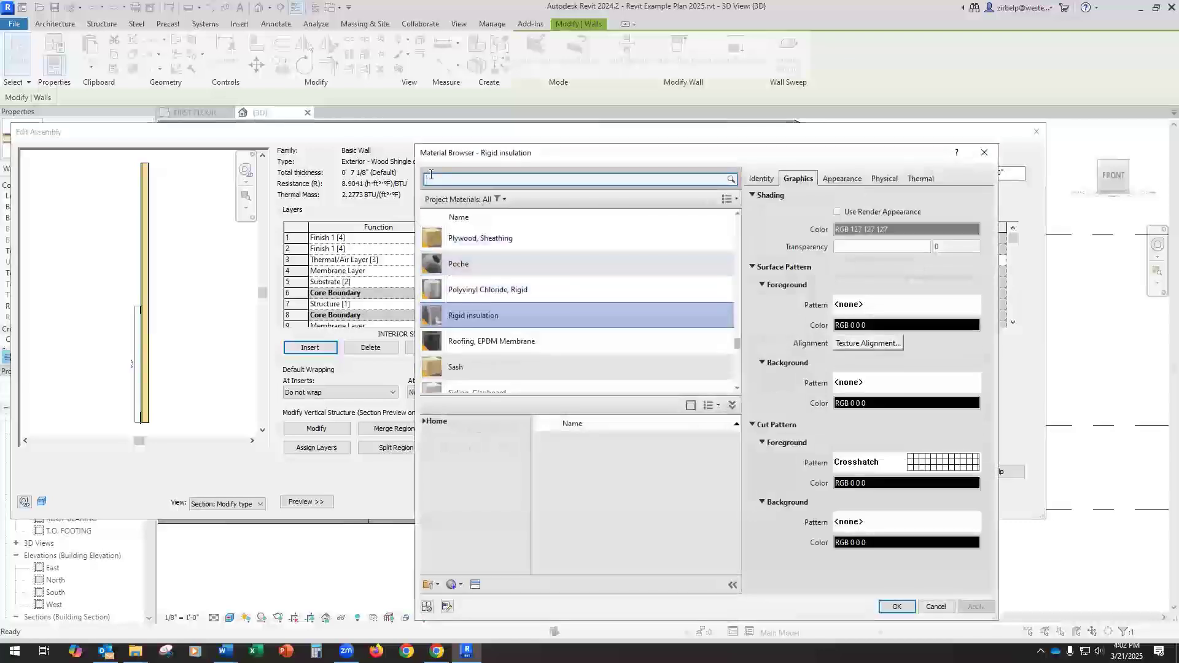
type("rigid")
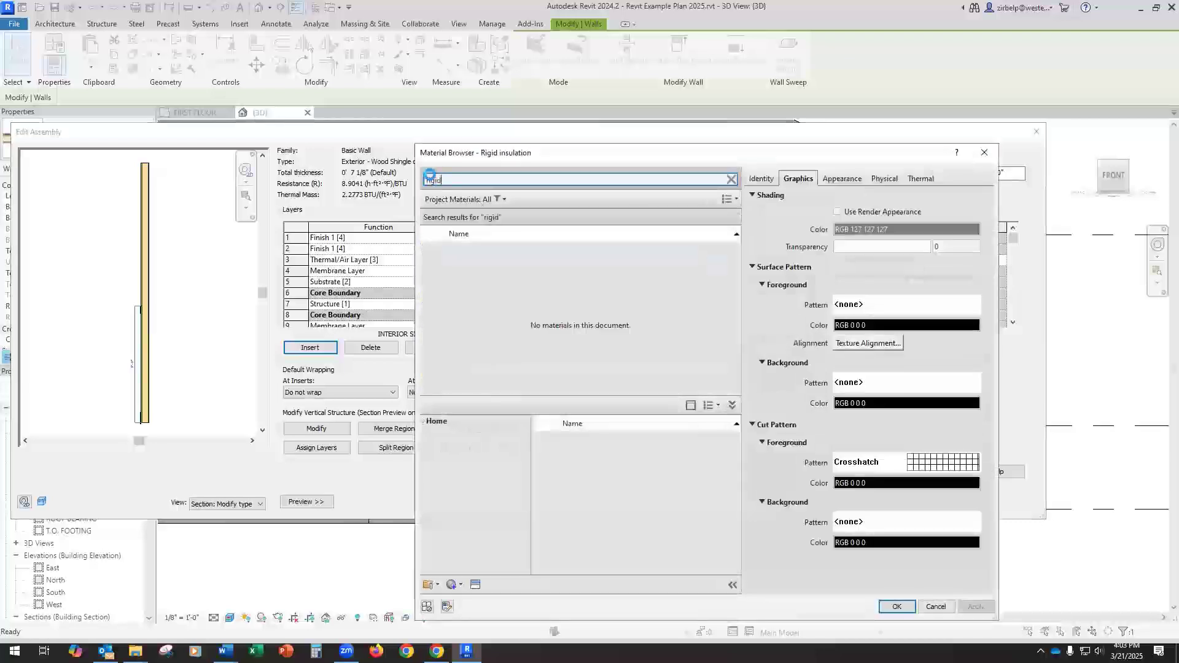
left_click(470, 284)
left_click(895, 606)
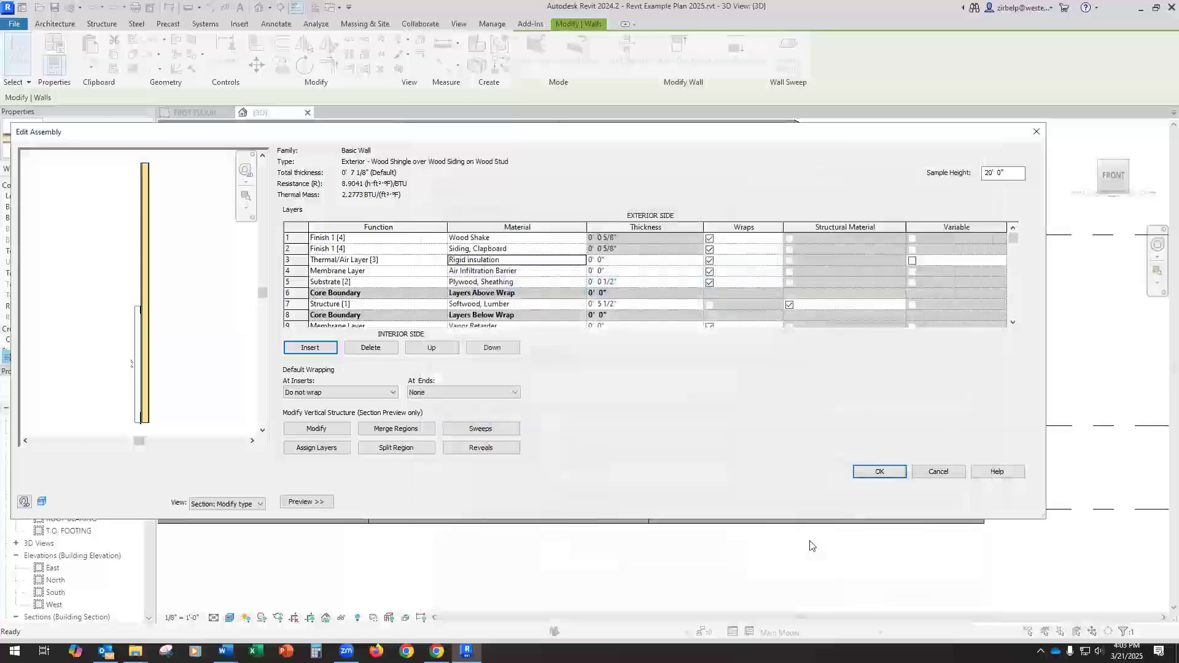
left_click(600, 260)
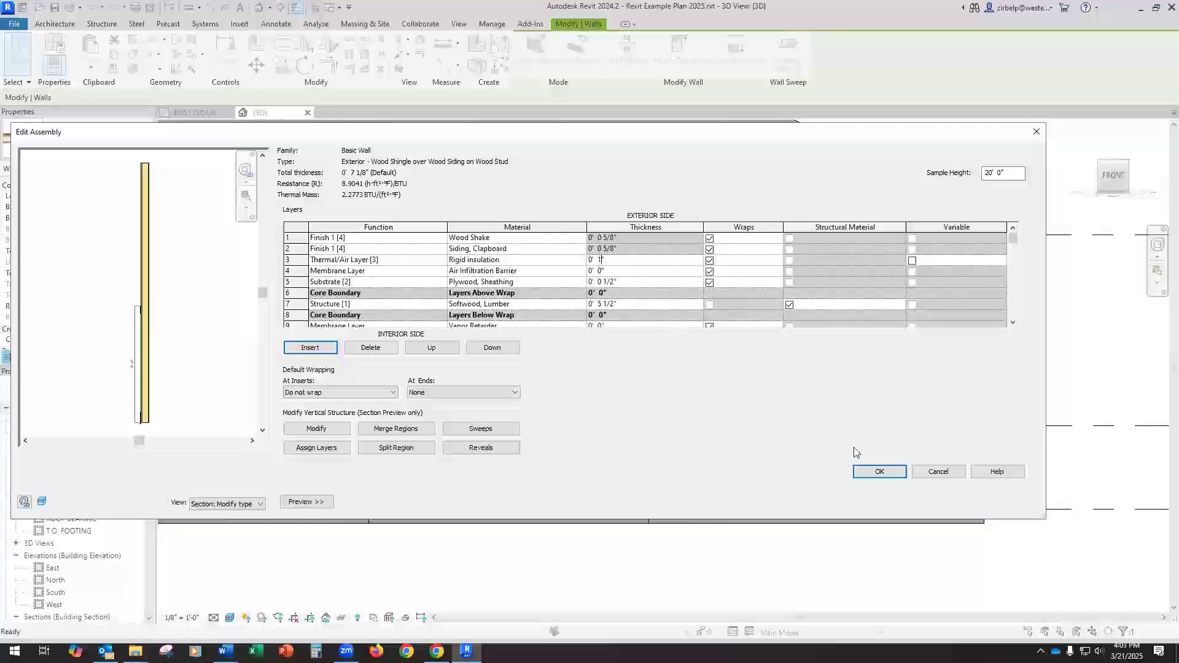
left_click(878, 472)
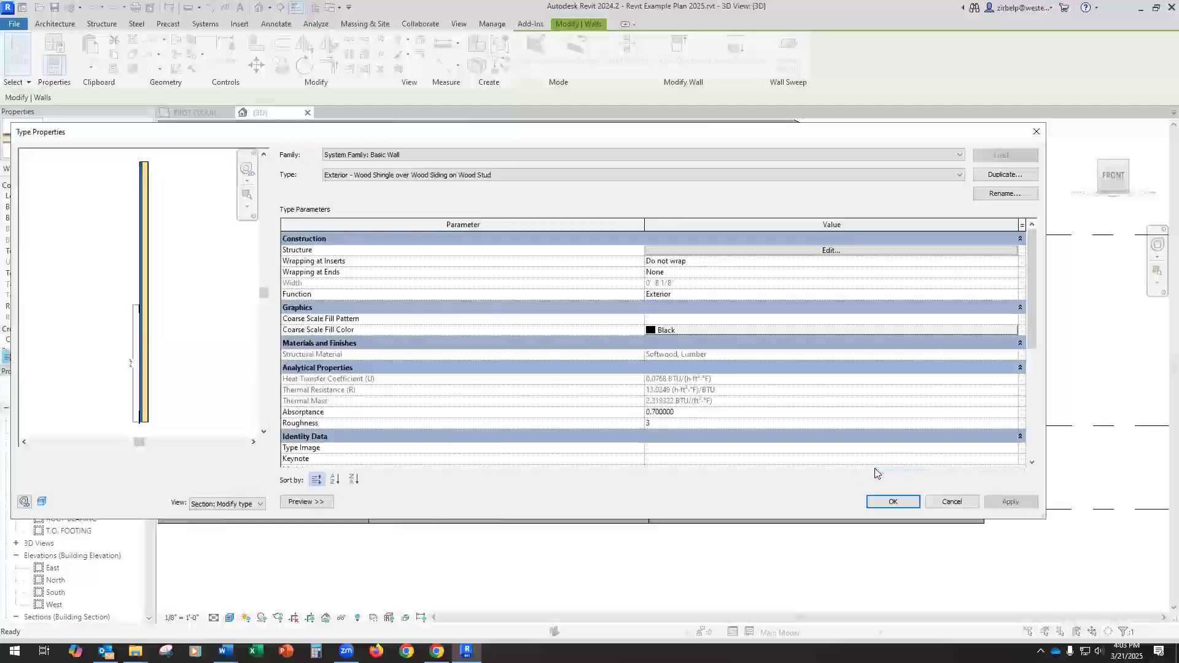
Step: Accept the shingle wall type's properties and examine the bump-out's lower edge where it meets the foundation
left_click(893, 501)
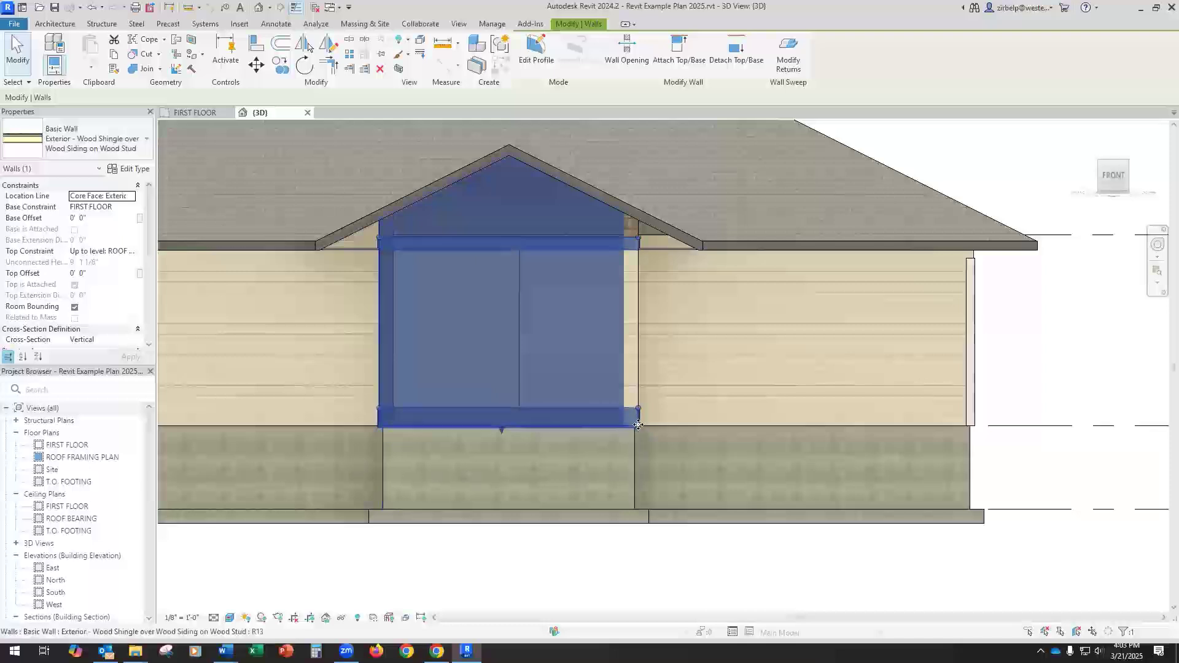
scroll(641, 442, "up", 5)
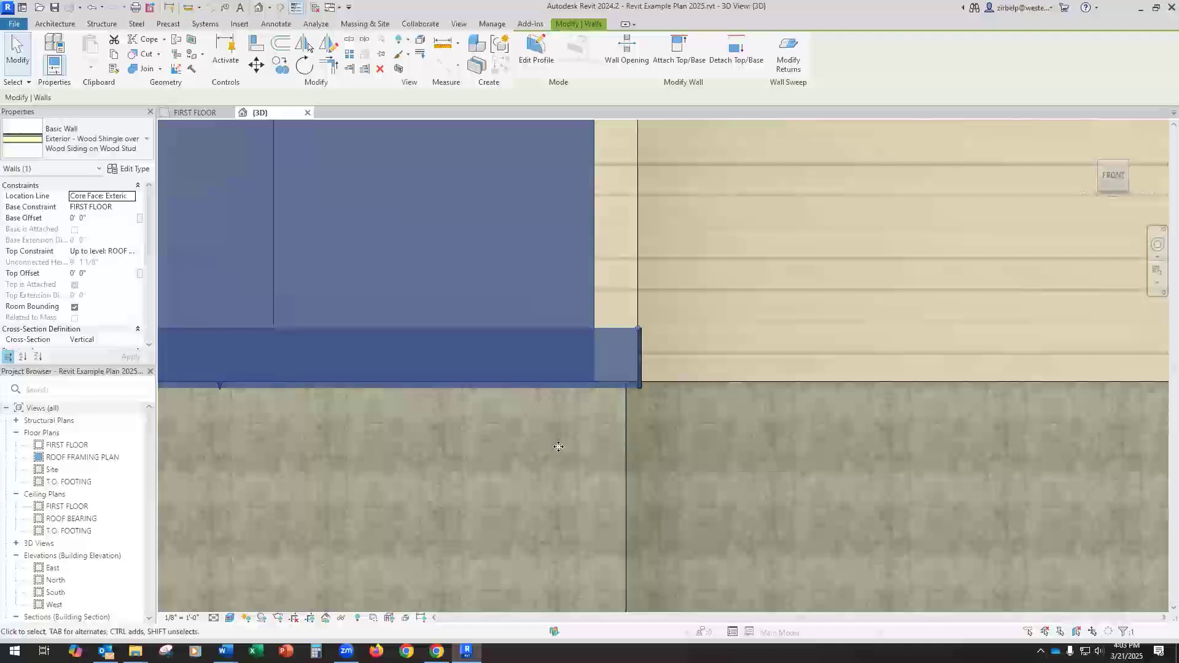
scroll(577, 430, "down", 3)
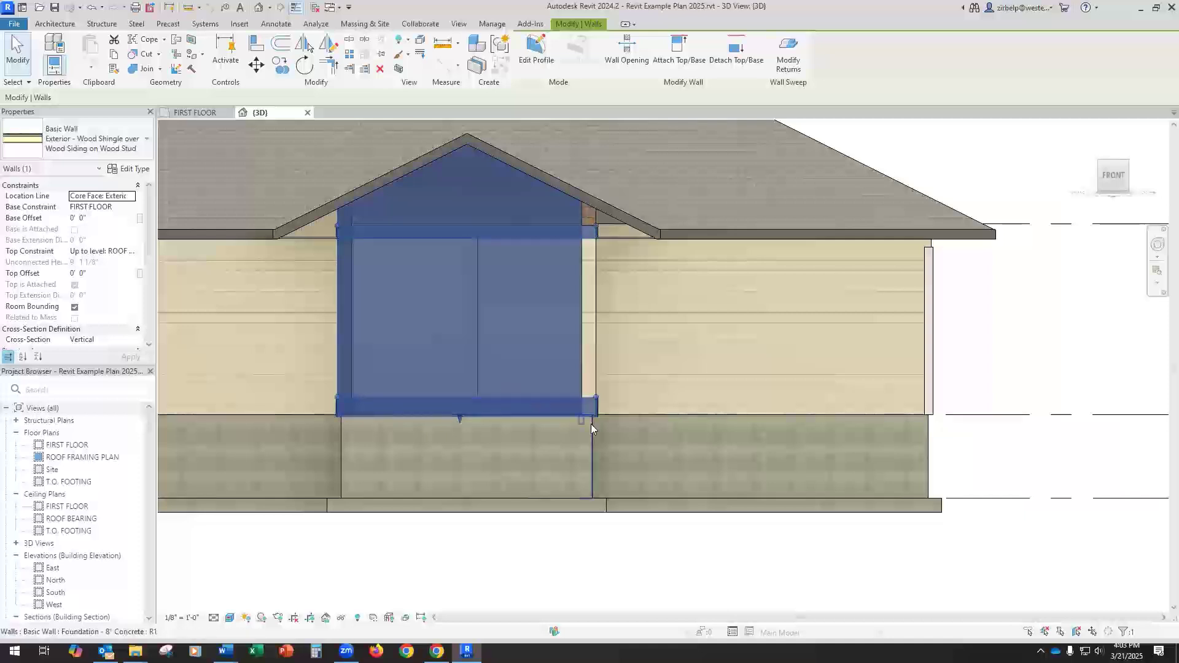
scroll(594, 424, "up", 2)
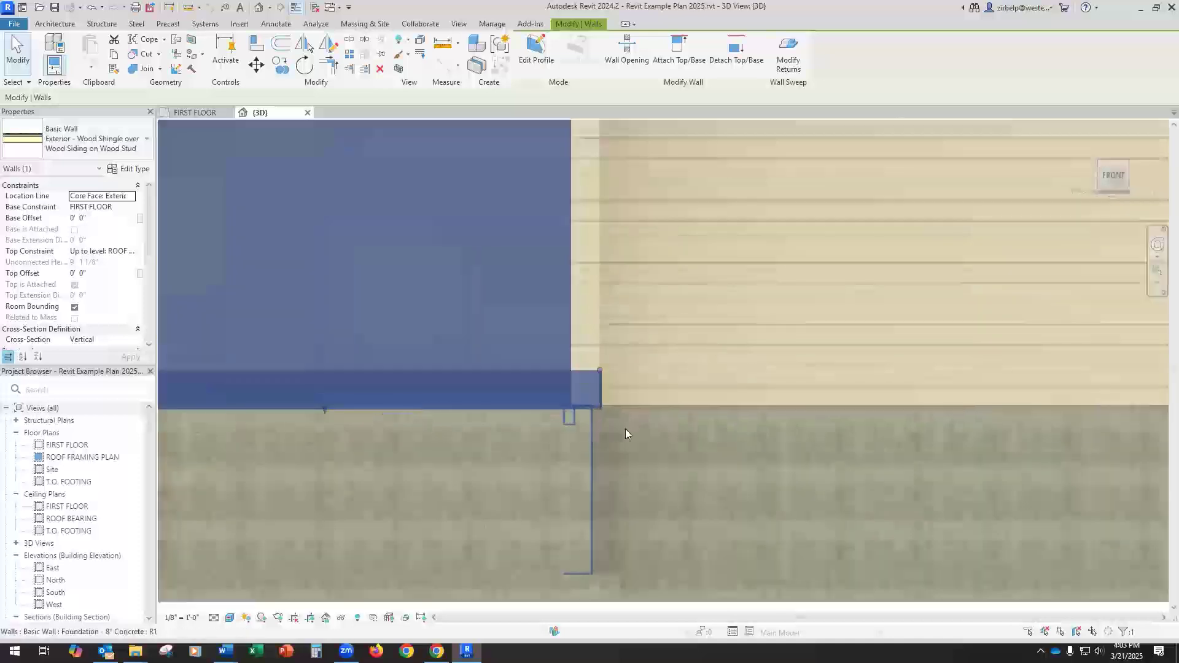
scroll(637, 431, "down", 3)
scroll(551, 406, "up", 1)
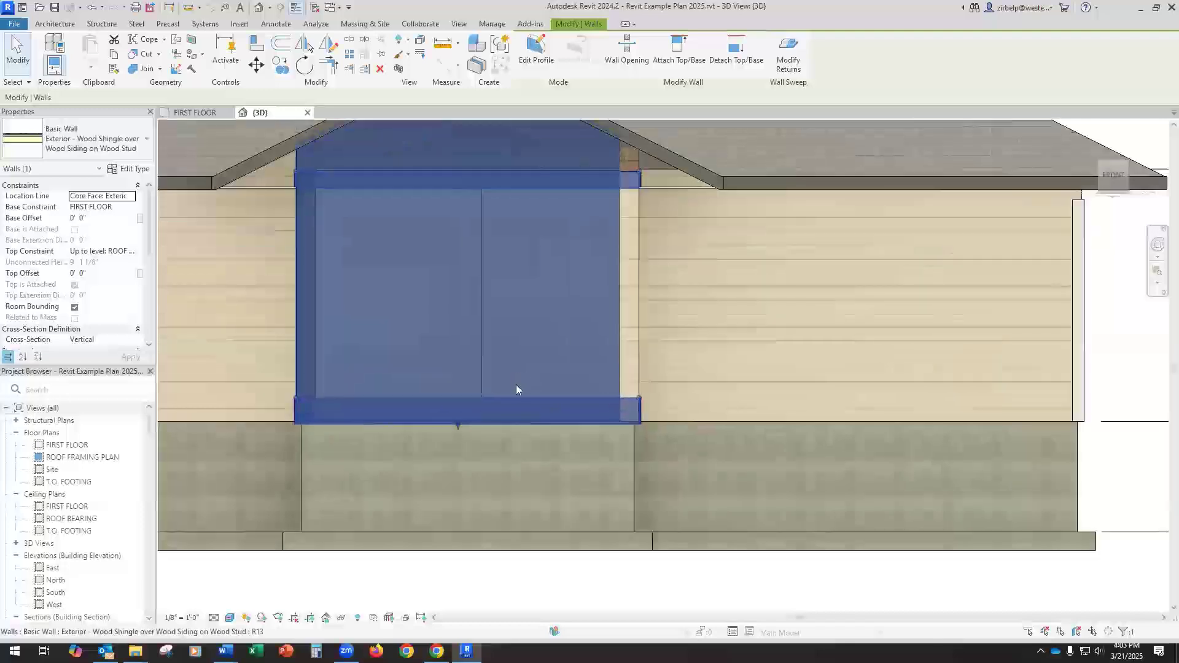
left_click(470, 568)
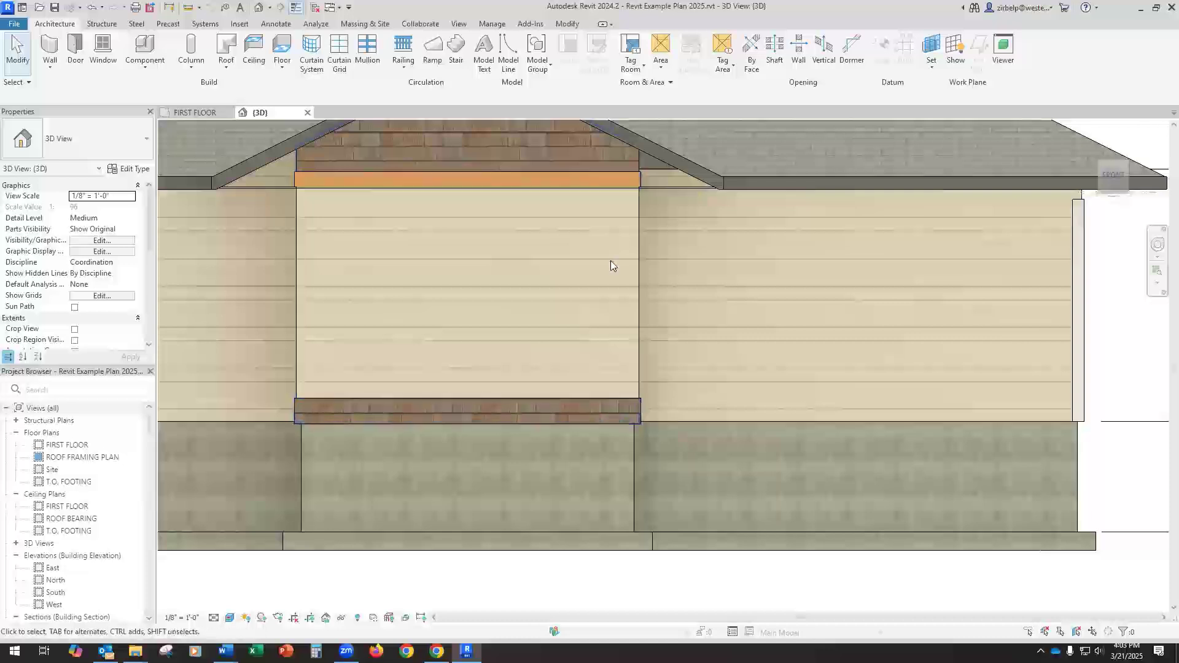
scroll(610, 265, "down", 3)
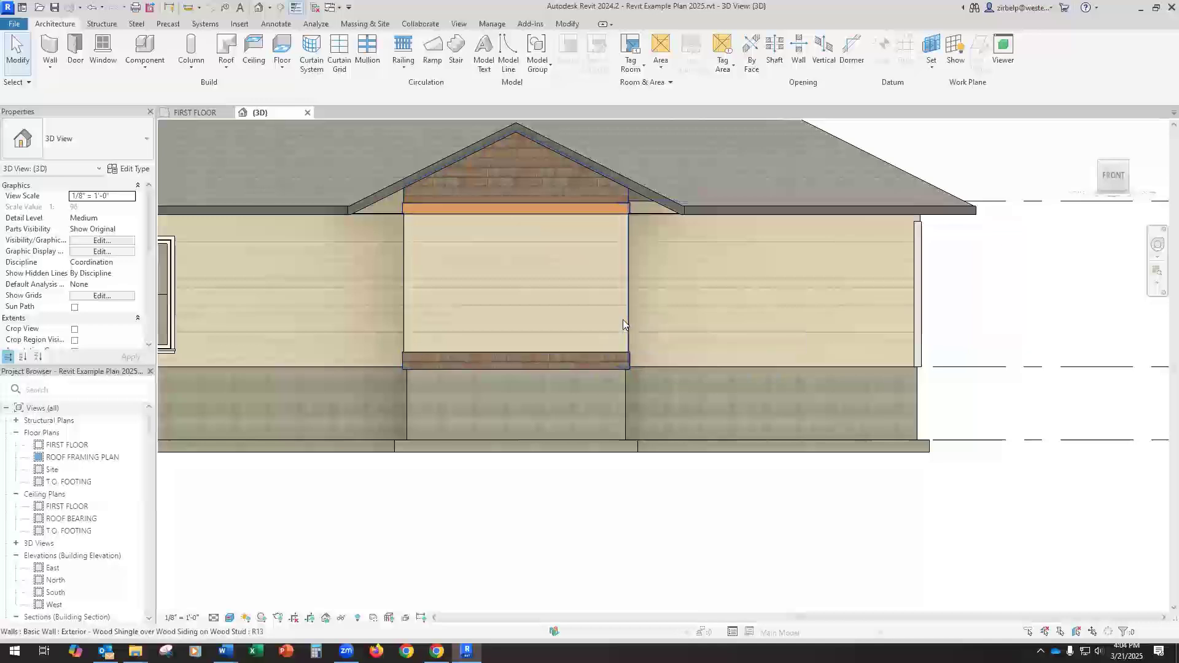
Step: In the FIRST FLOOR plan, place a corner board component on the bump-out's front-left exterior siding corner
left_click(197, 114)
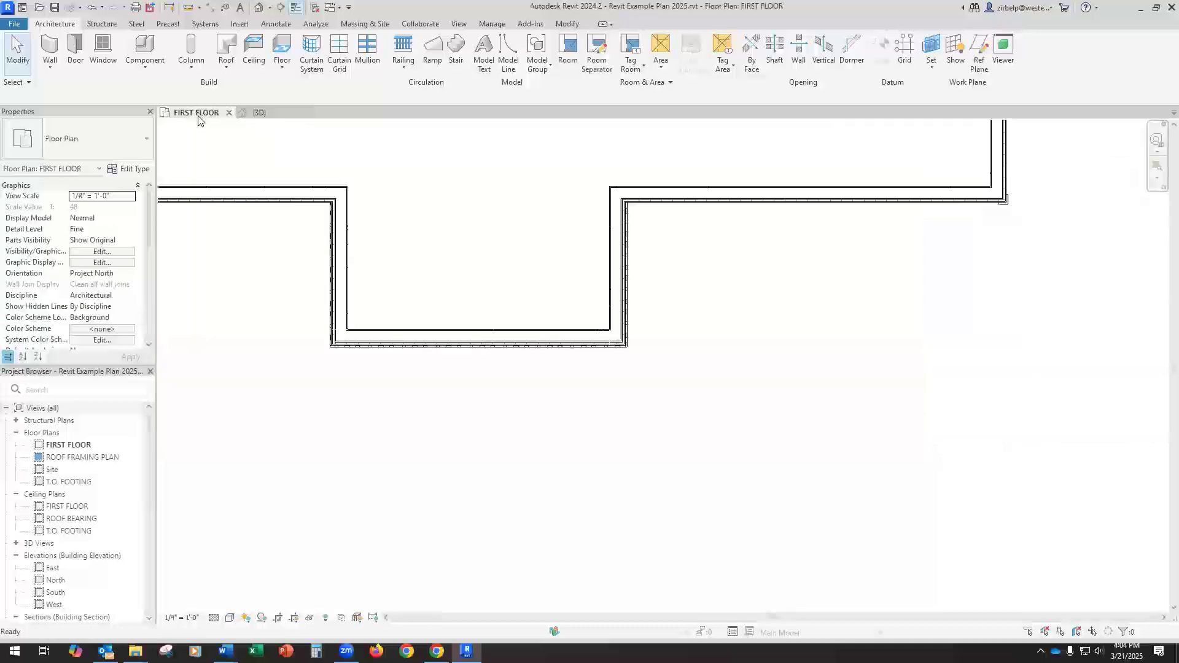
left_click(145, 67)
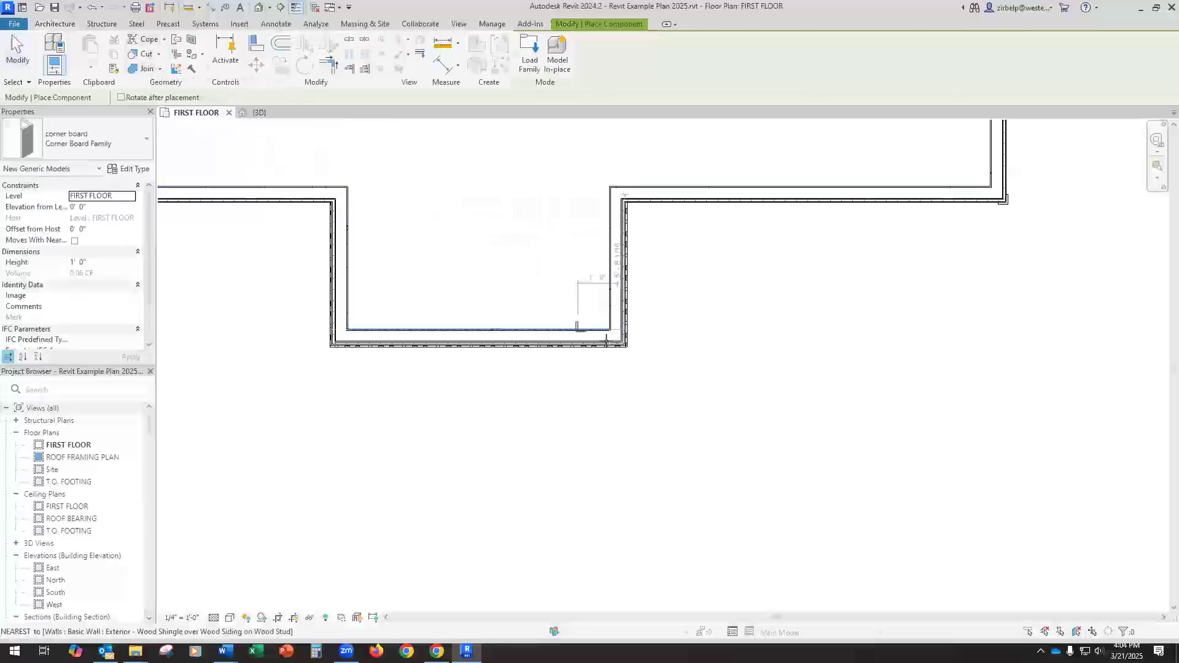
scroll(643, 361, "up", 3)
scroll(643, 362, "down", 4)
scroll(356, 362, "up", 5)
scroll(396, 336, "up", 5)
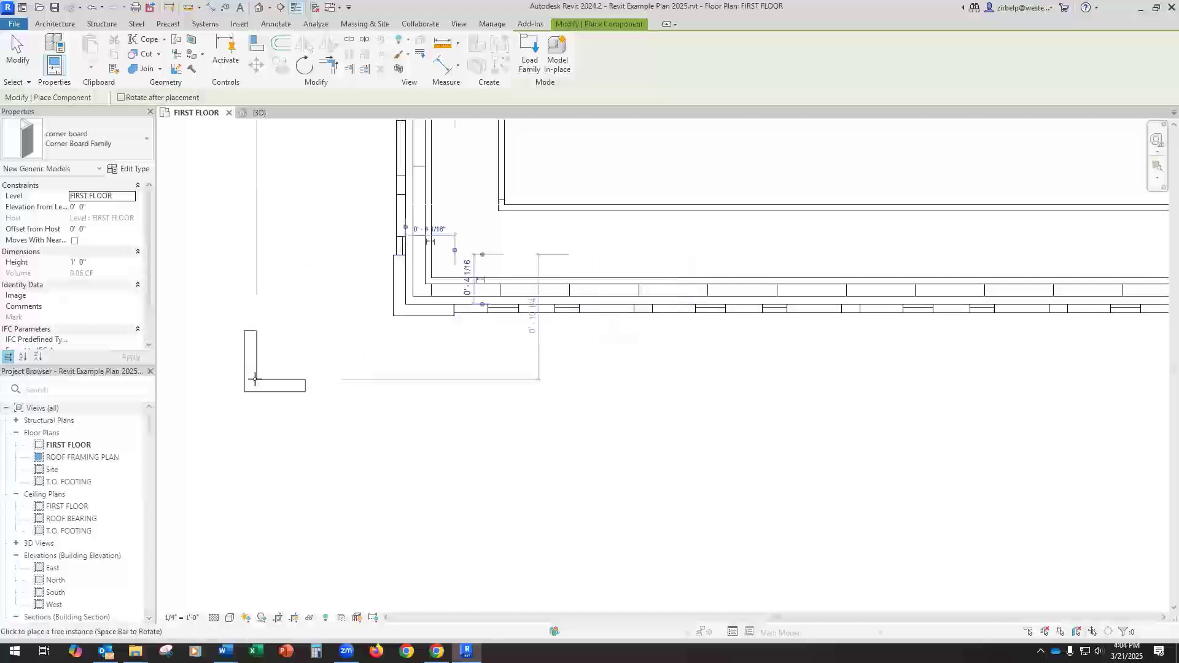
Step: Place a second corner board just outside the bump-out's front-right corner and end component placement
scroll(257, 376, "down", 3)
scroll(257, 375, "down", 3)
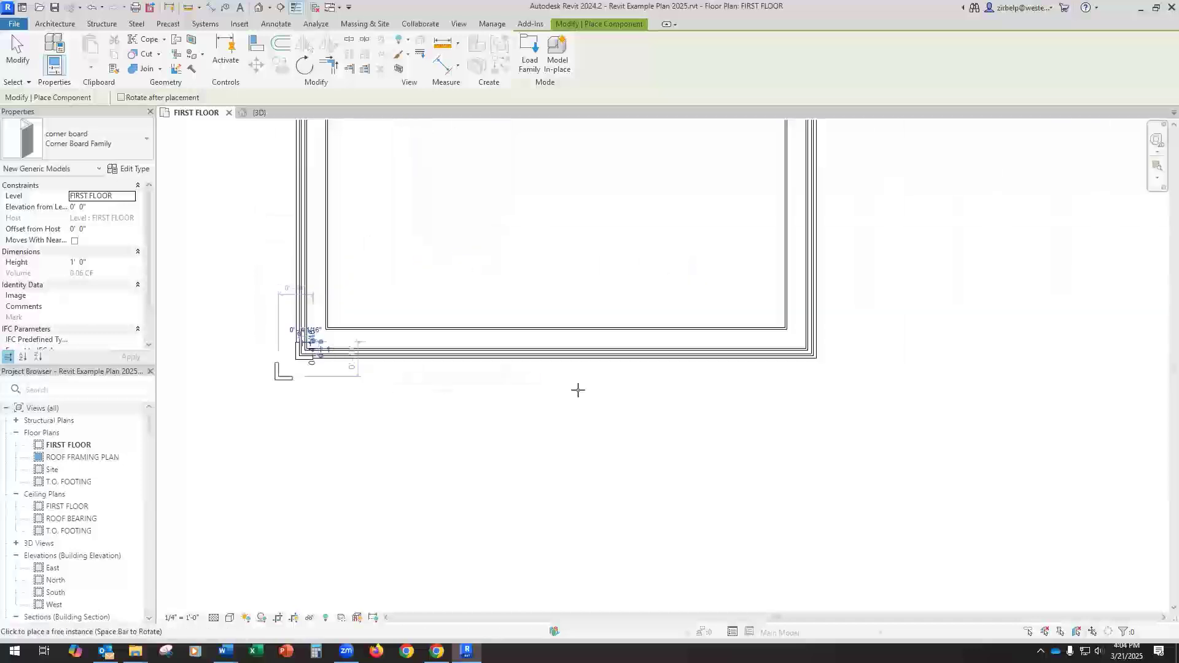
scroll(861, 342, "up", 5)
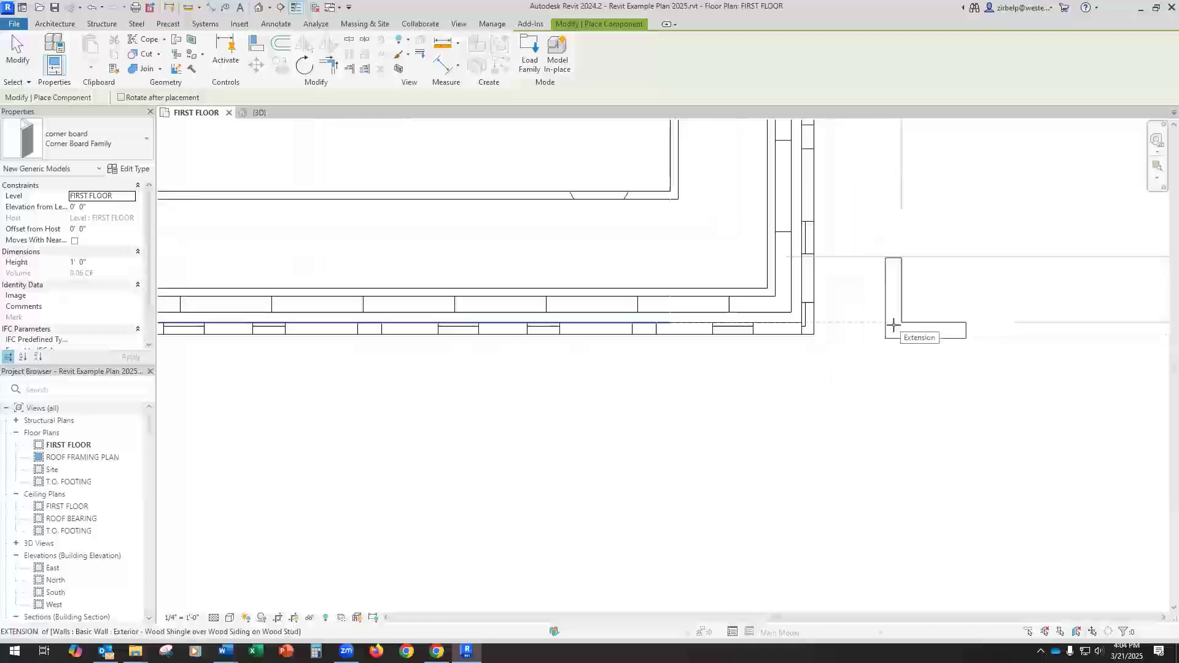
left_click(885, 324)
key("Escape")
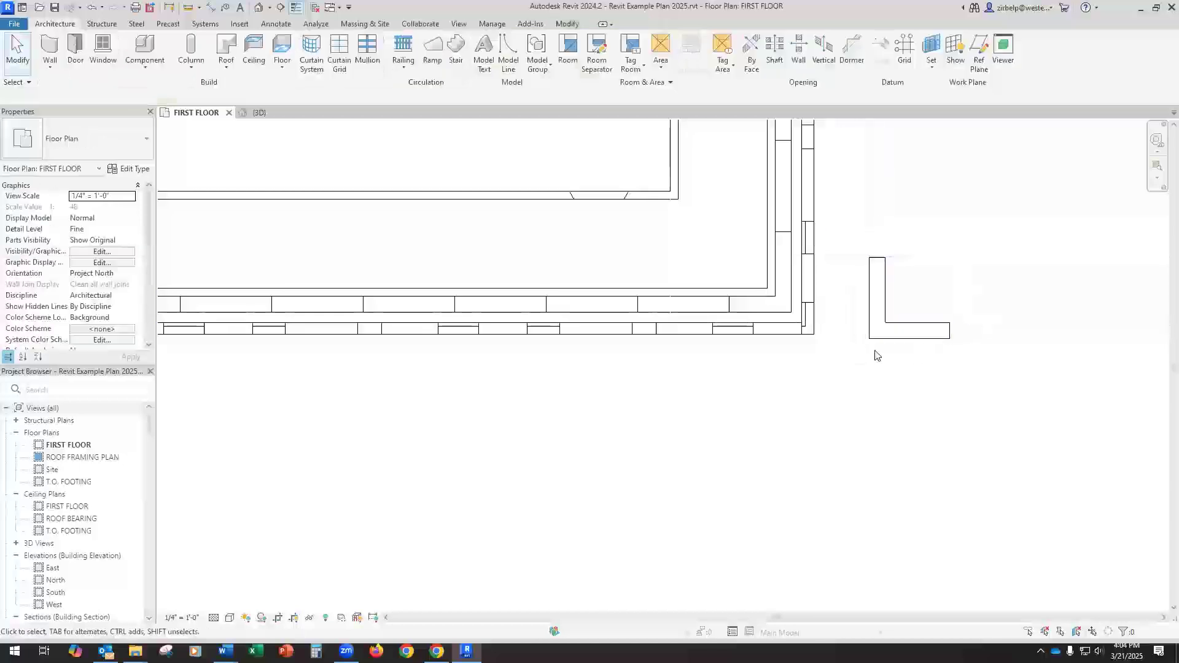
Step: Rotate the second corner board 90° counterclockwise so its legs suit the bump-out's front-right corner
left_click(885, 337)
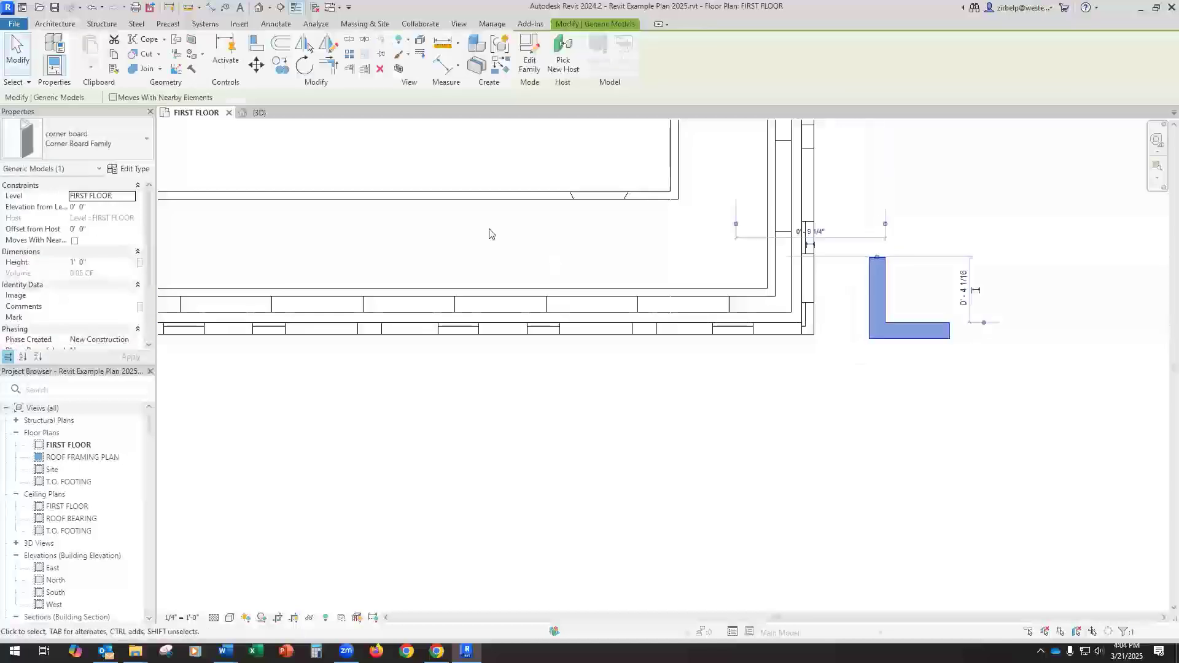
left_click(302, 66)
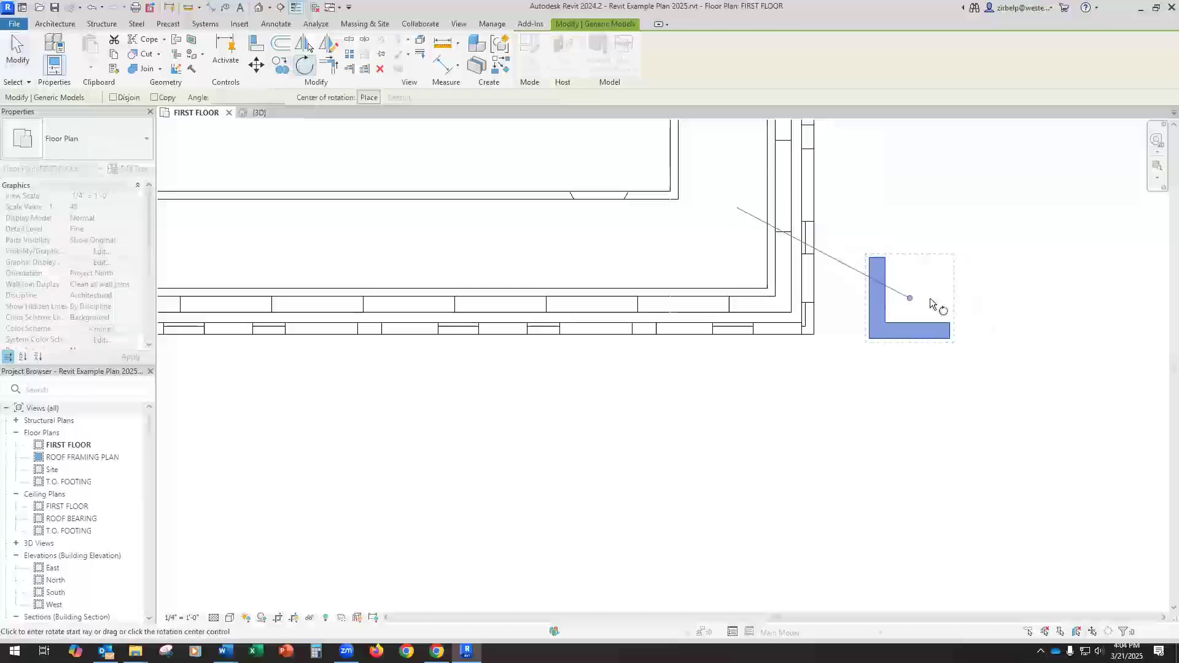
left_click(1013, 299)
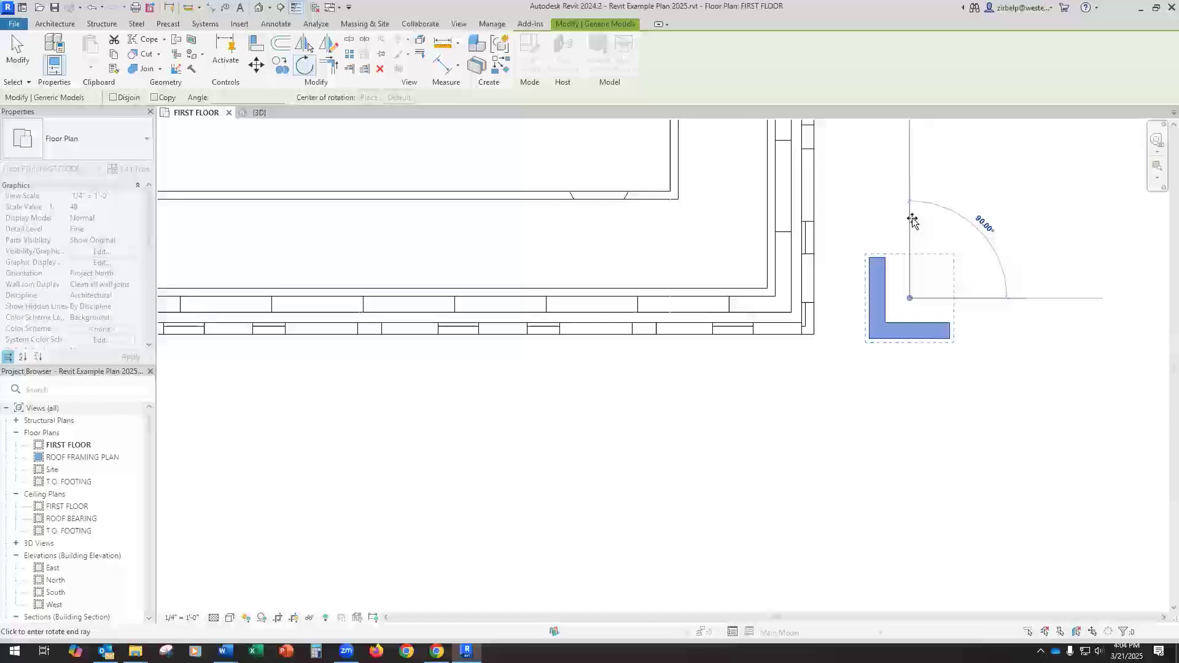
left_click(913, 223)
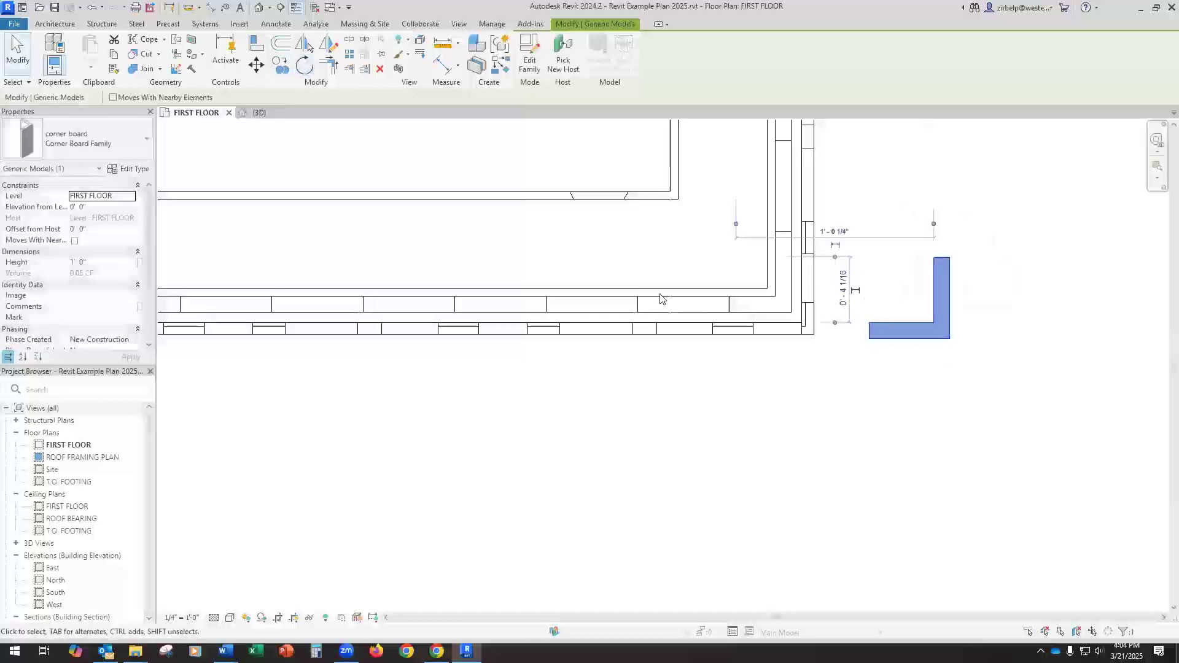
Step: Move the rotated corner board by its inside corner onto the bump-out's front-right exterior wall corner
left_click(257, 72)
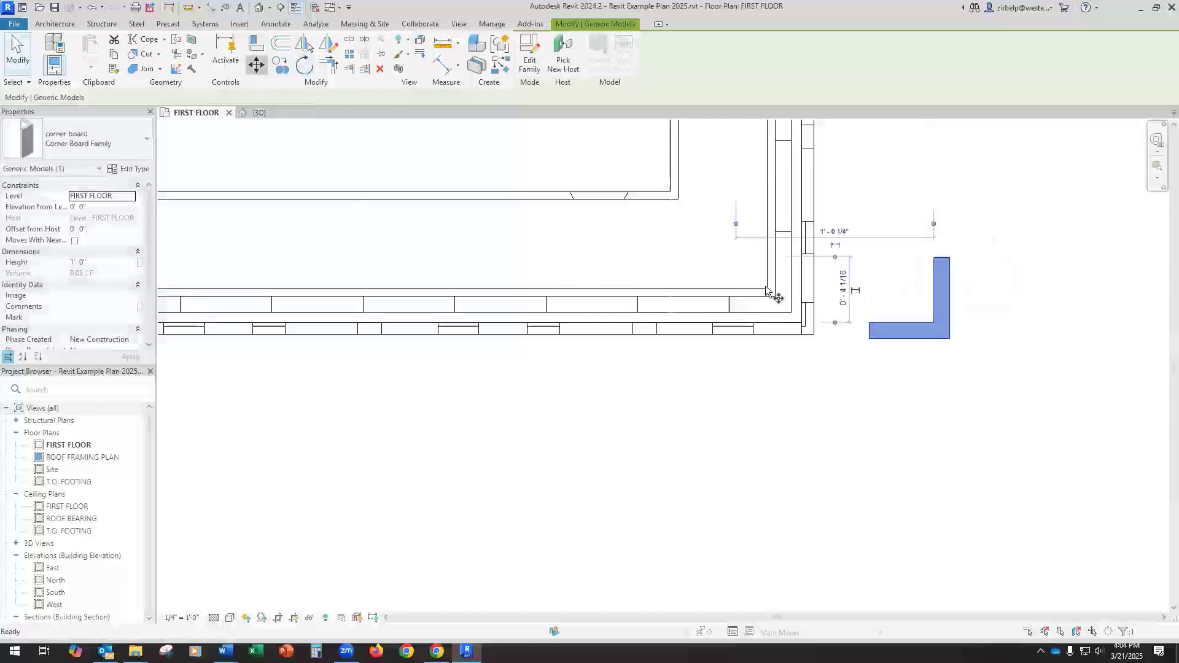
left_click(933, 325)
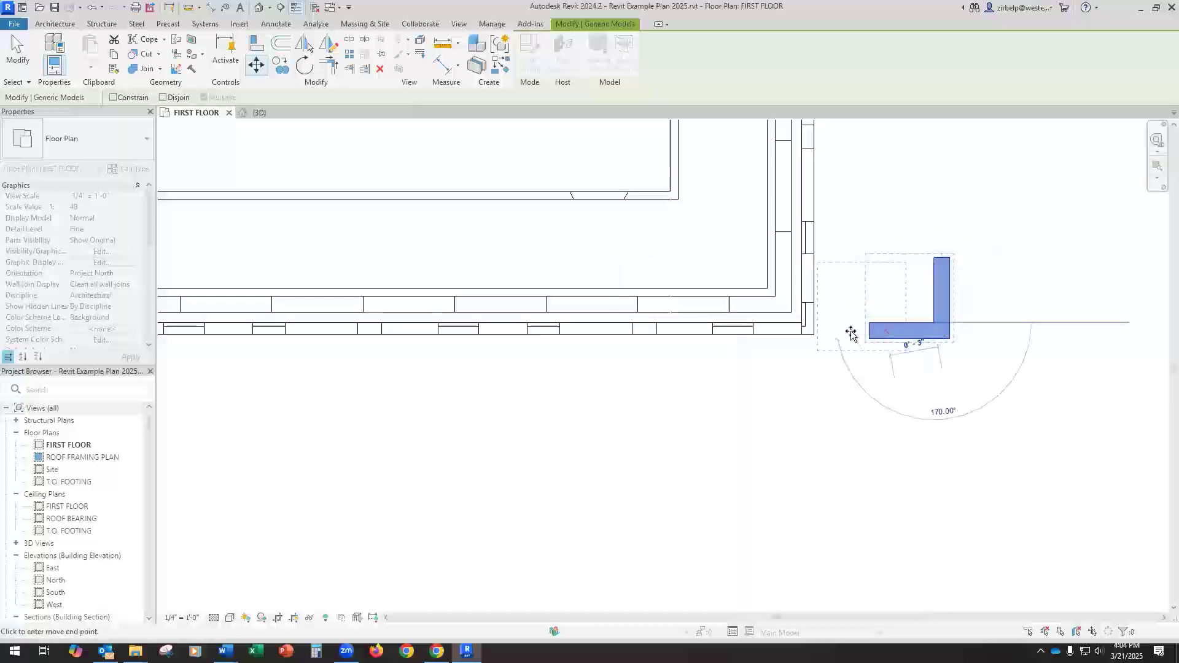
left_click(802, 323)
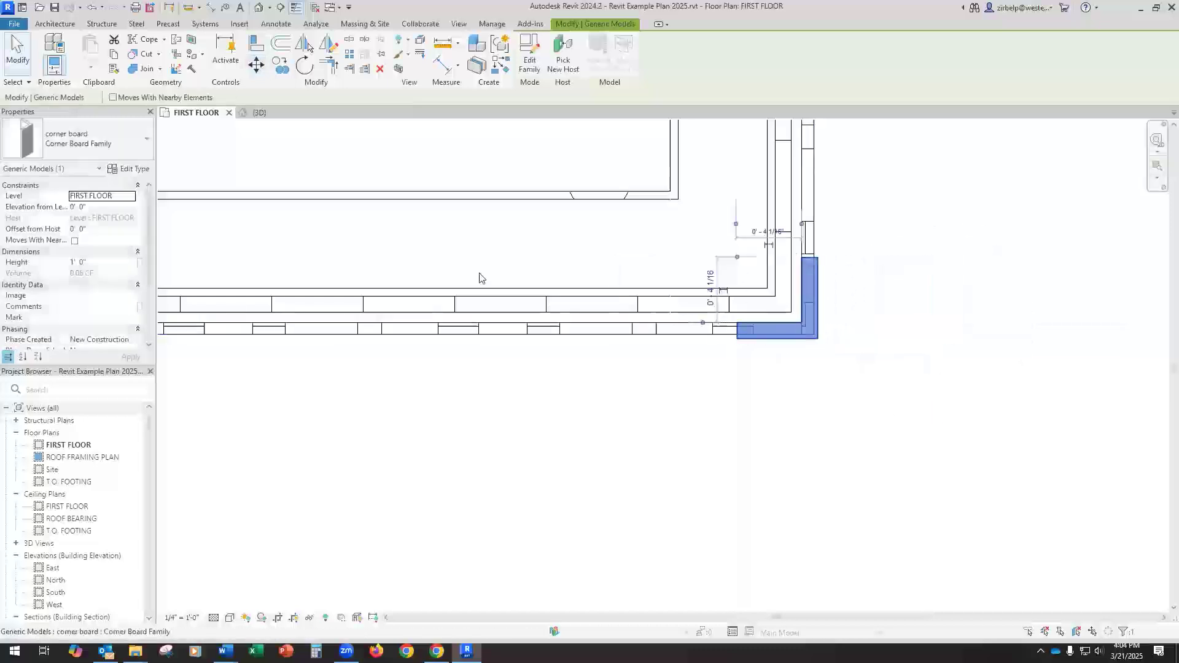
Step: Examine both corner boards in the 3D view, from the front and at an angle, for their fit over the shingles
left_click(258, 113)
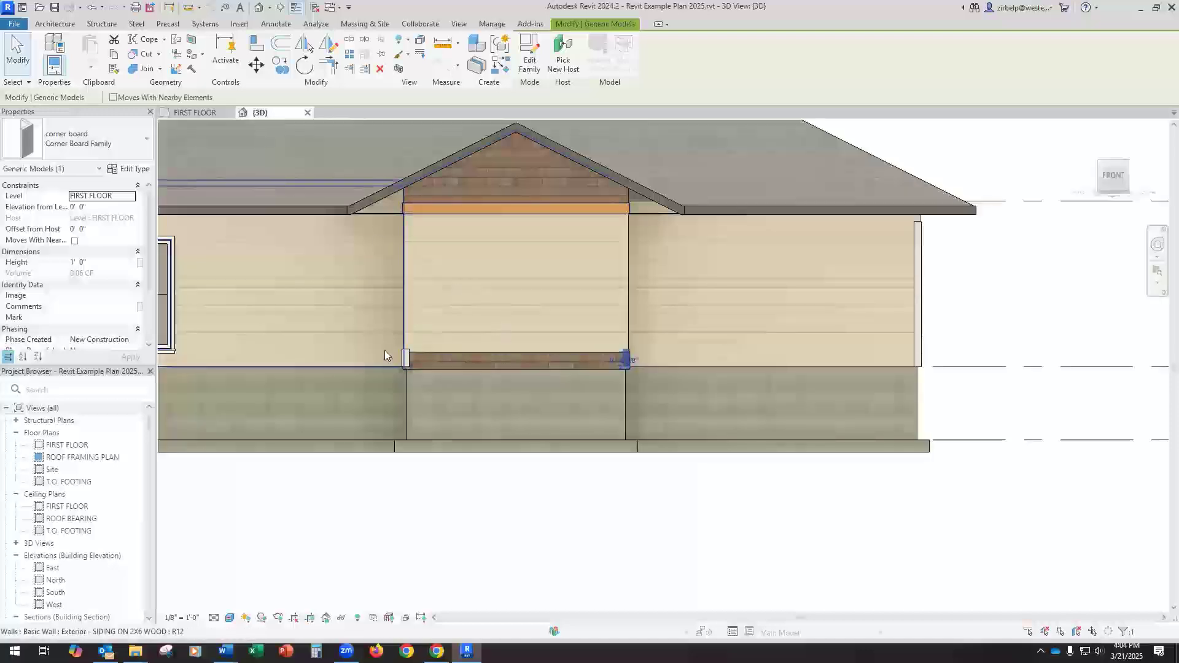
scroll(385, 355, "up", 3)
scroll(473, 396, "up", 2)
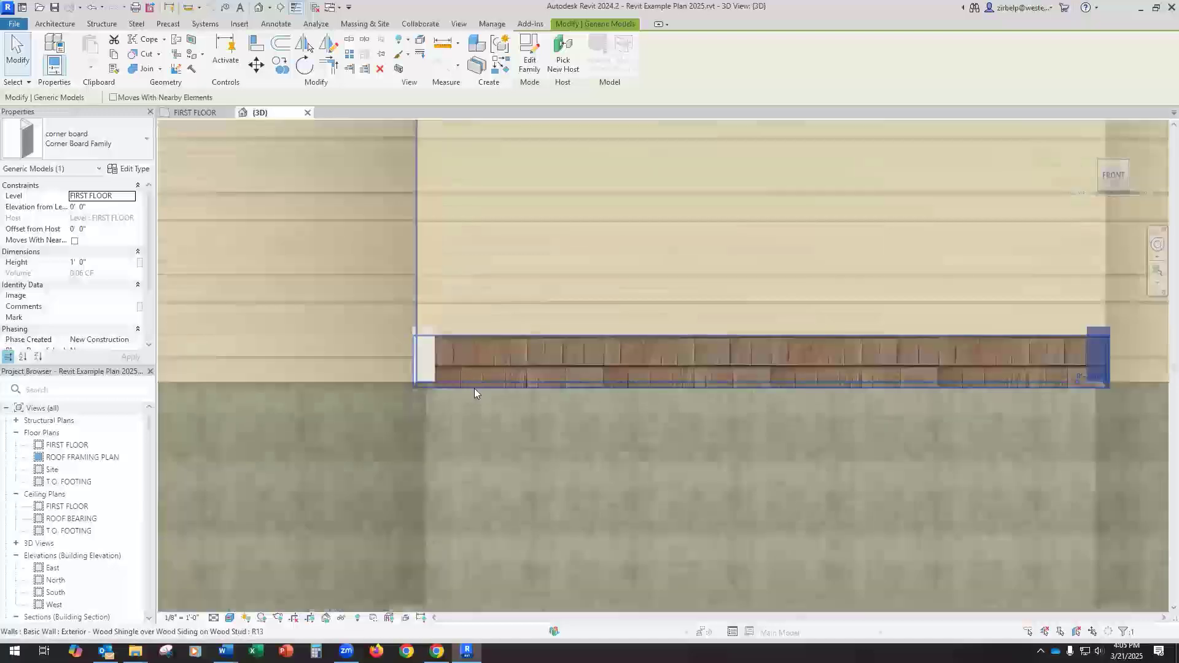
scroll(393, 454, "down", 4)
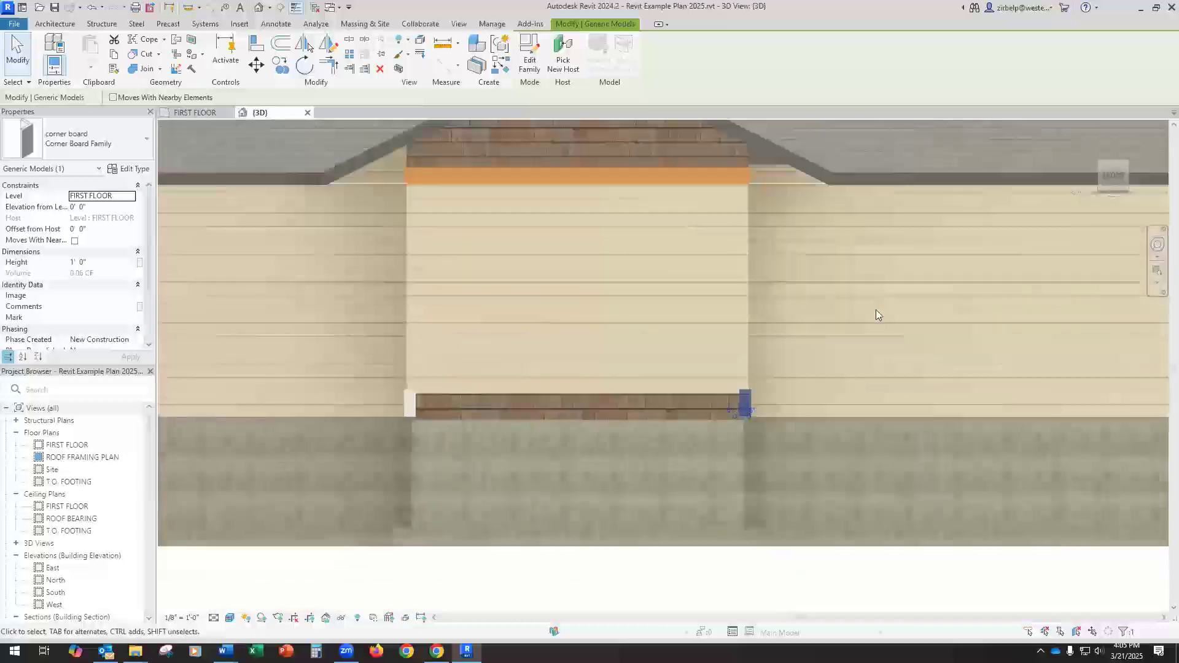
left_click_drag(1126, 160, 1080, 196)
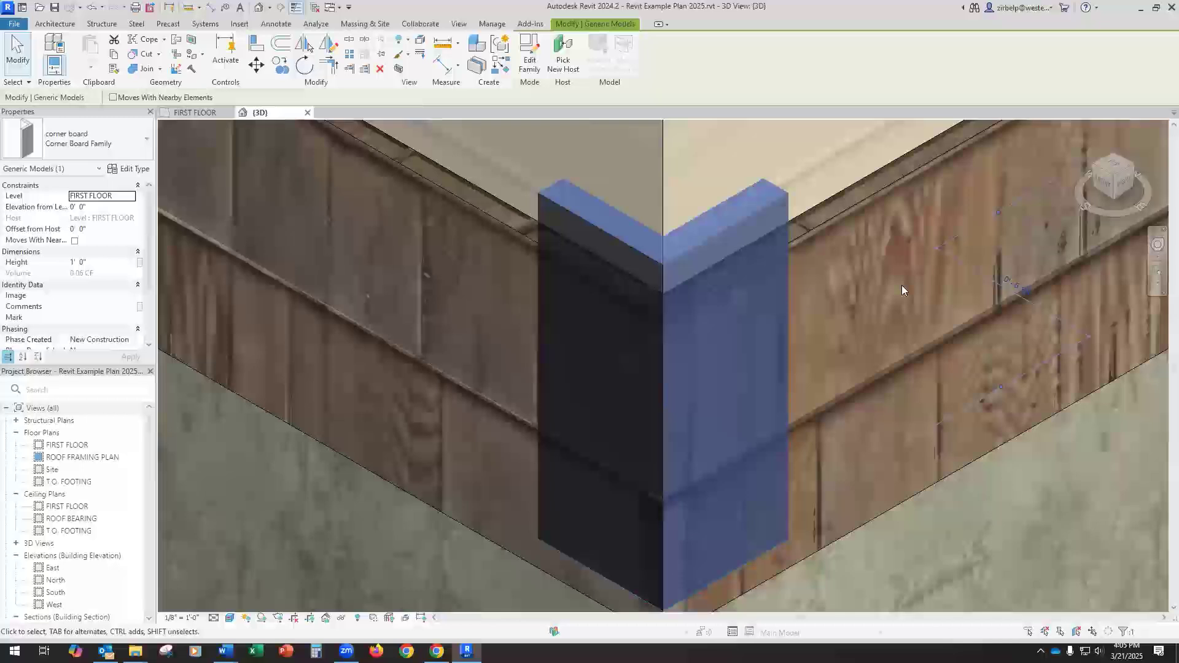
key("Escape")
scroll(828, 369, "down", 2)
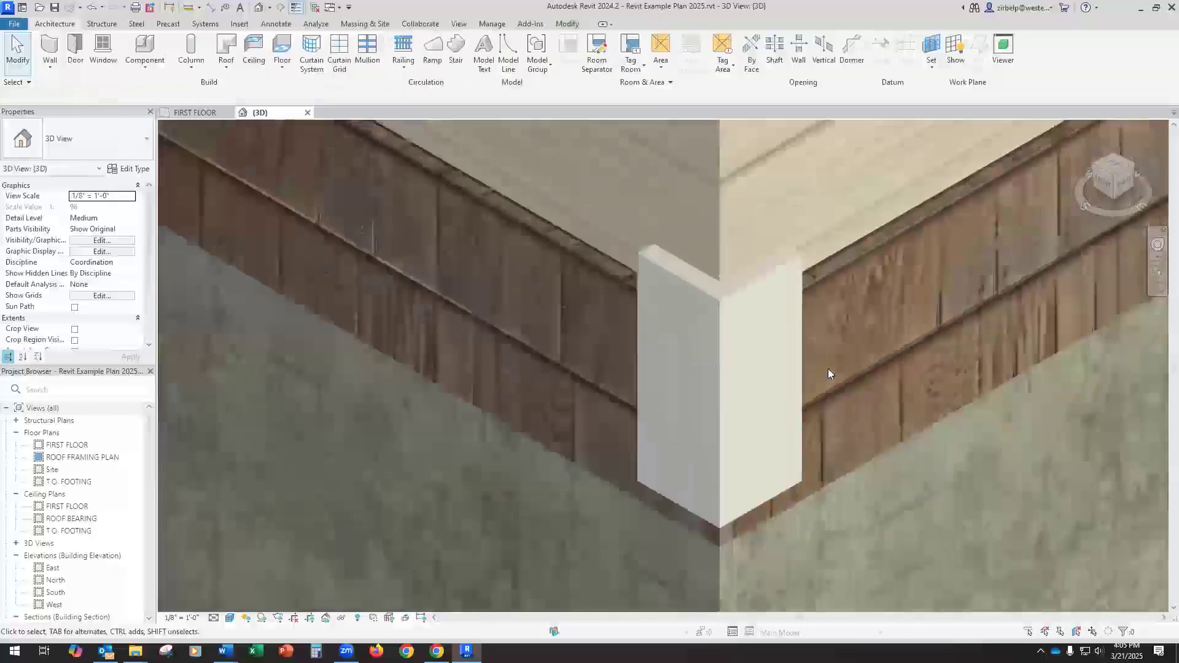
scroll(828, 374, "down", 2)
scroll(828, 374, "down", 2)
scroll(862, 367, "down", 3)
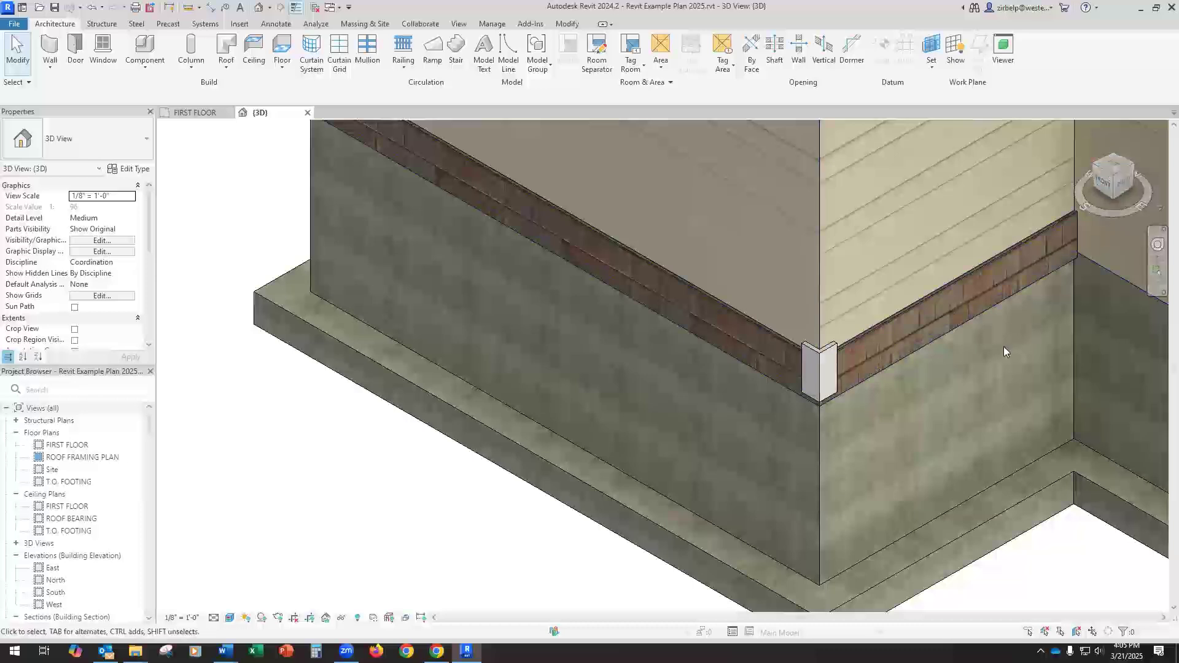
scroll(1004, 346, "down", 3)
scroll(997, 344, "down", 2)
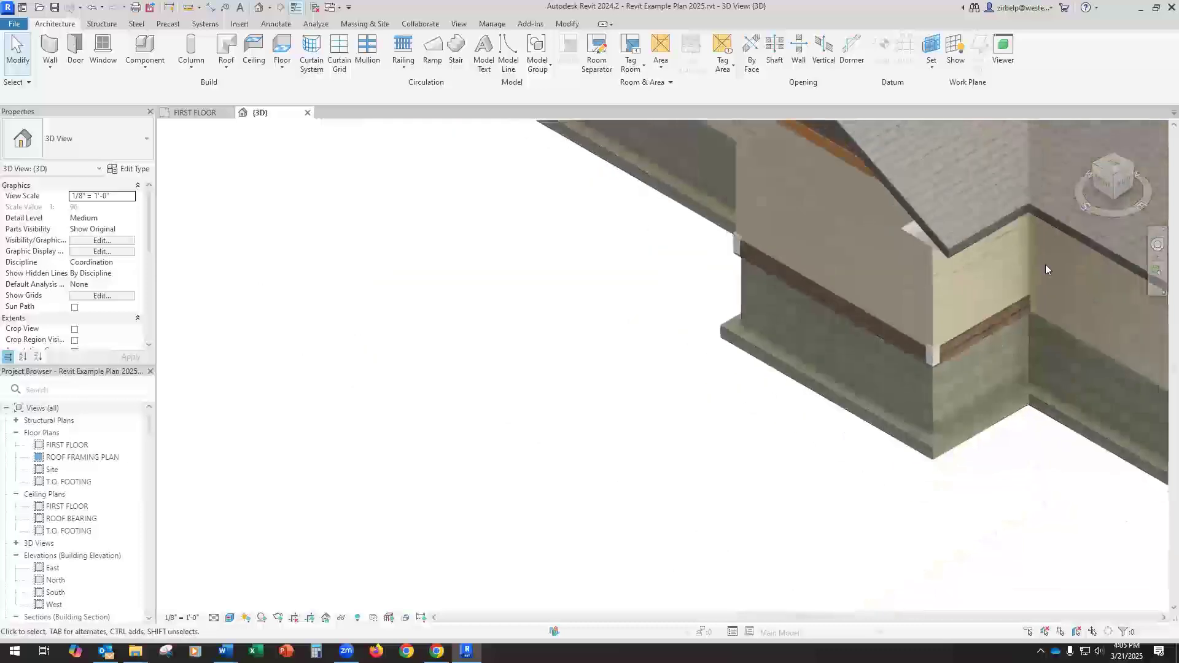
left_click(1095, 190)
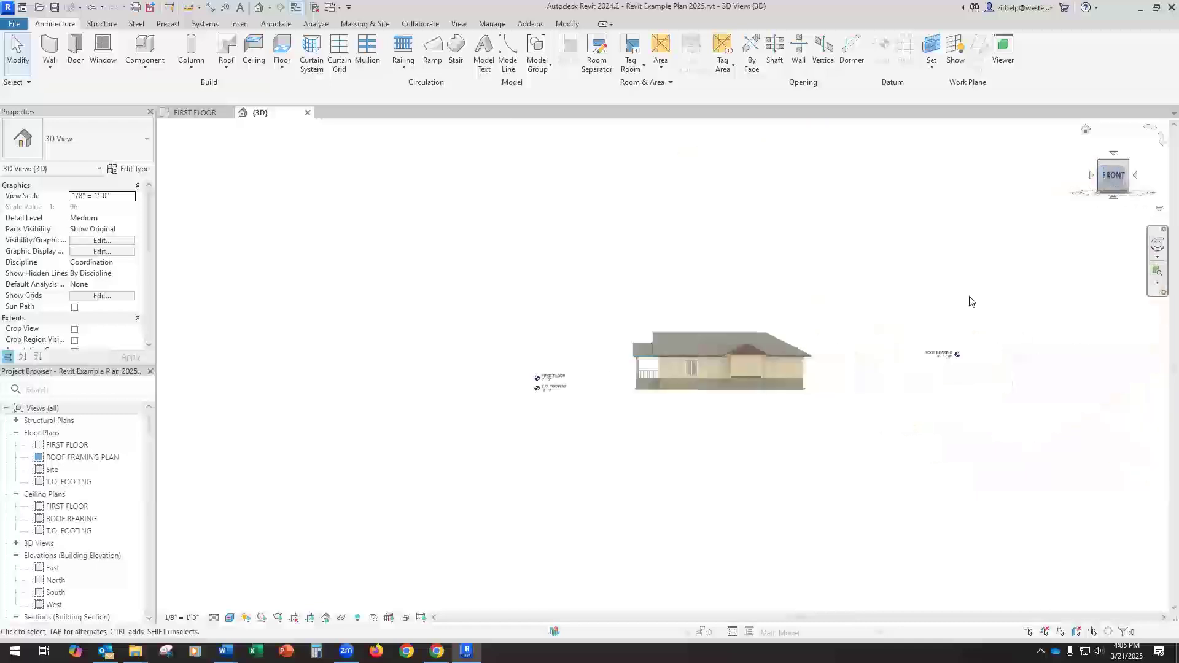
scroll(762, 367, "up", 10)
left_click(571, 348)
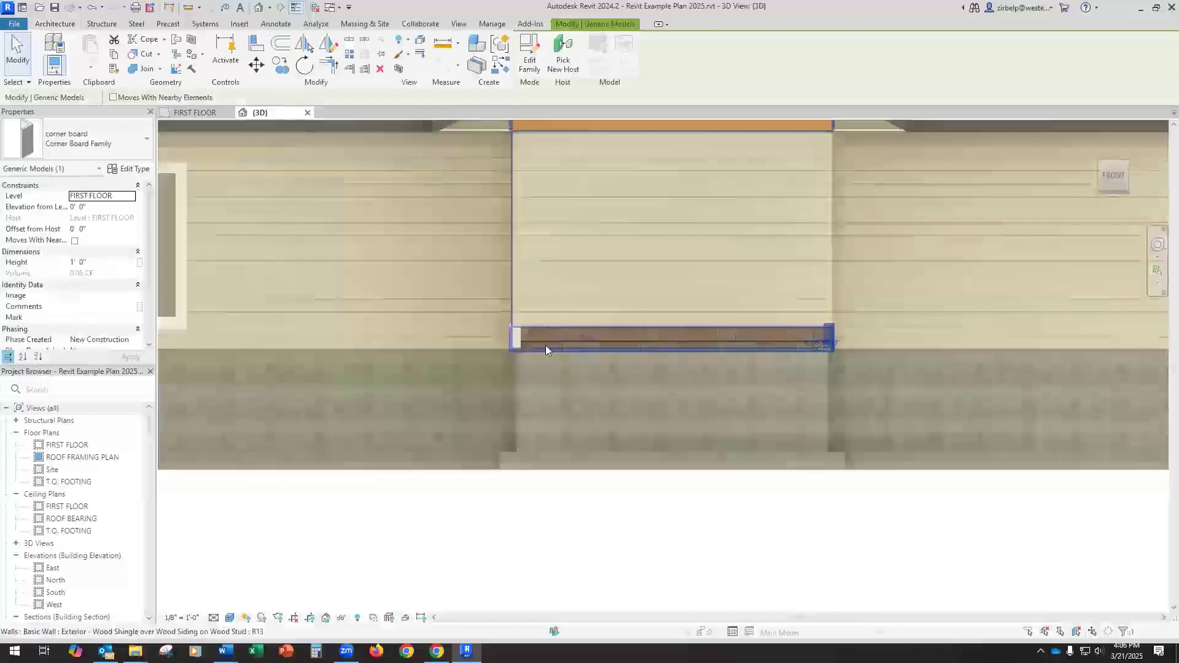
left_click(512, 339, "ctrl")
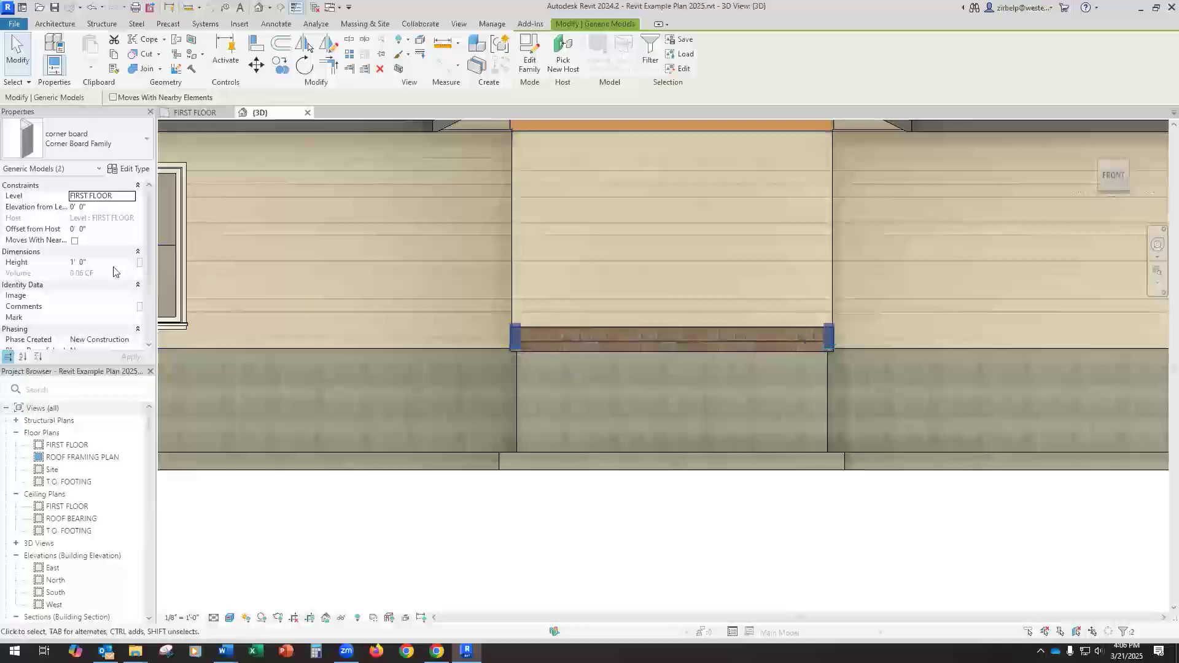
scroll(619, 340, "down", 2)
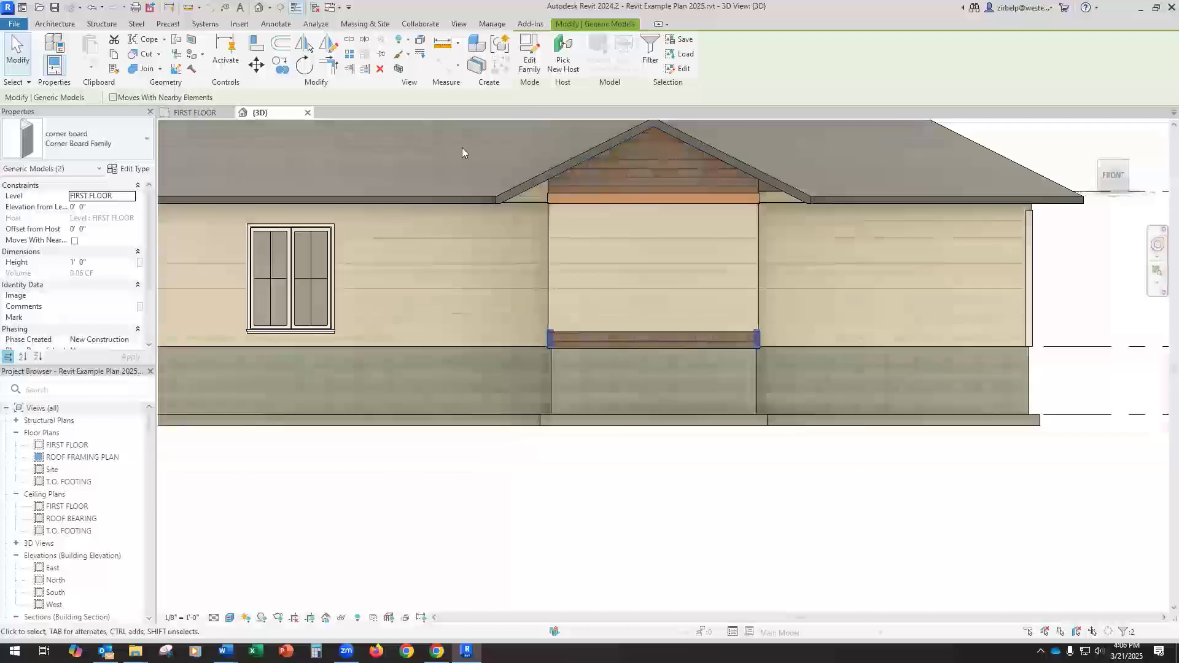
key("Escape")
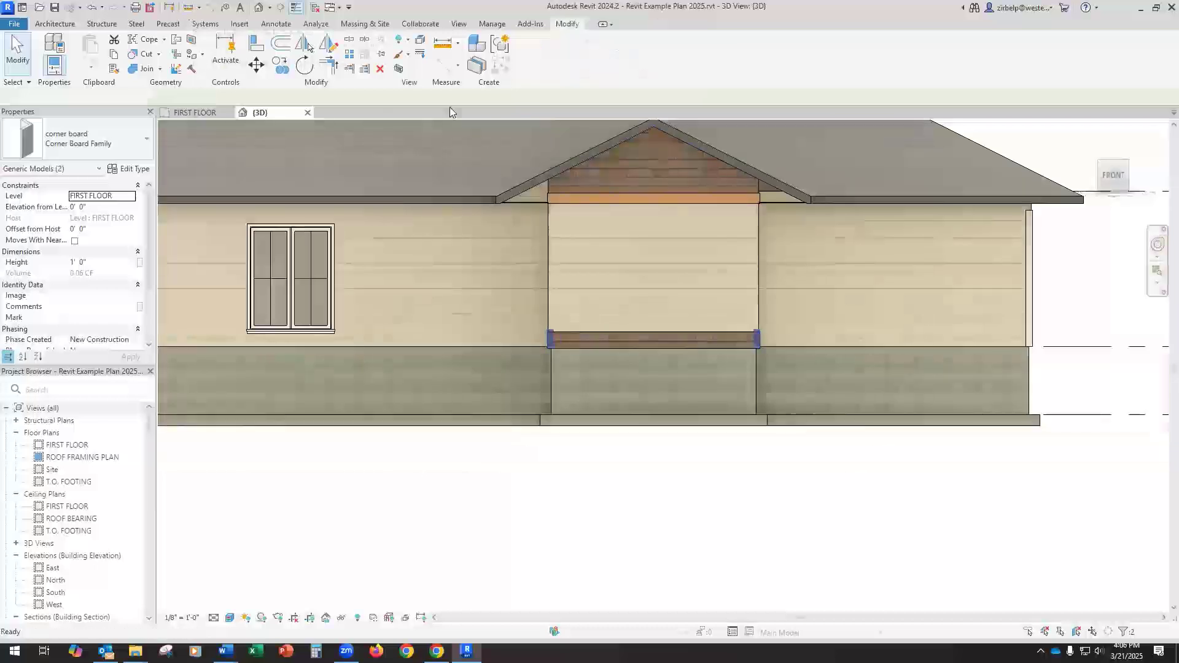
Step: Measure the vertical distance from the base of the bump-out's front-left corner board up to the sloping roof edge
scroll(547, 277, "up", 2)
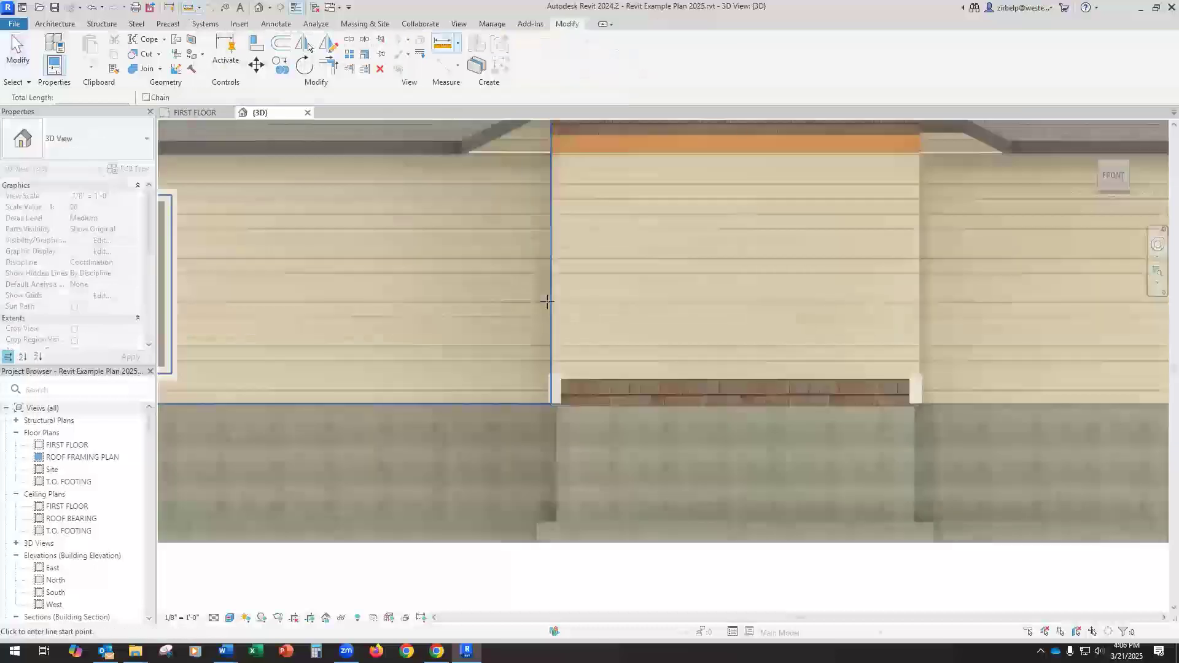
left_click(549, 403)
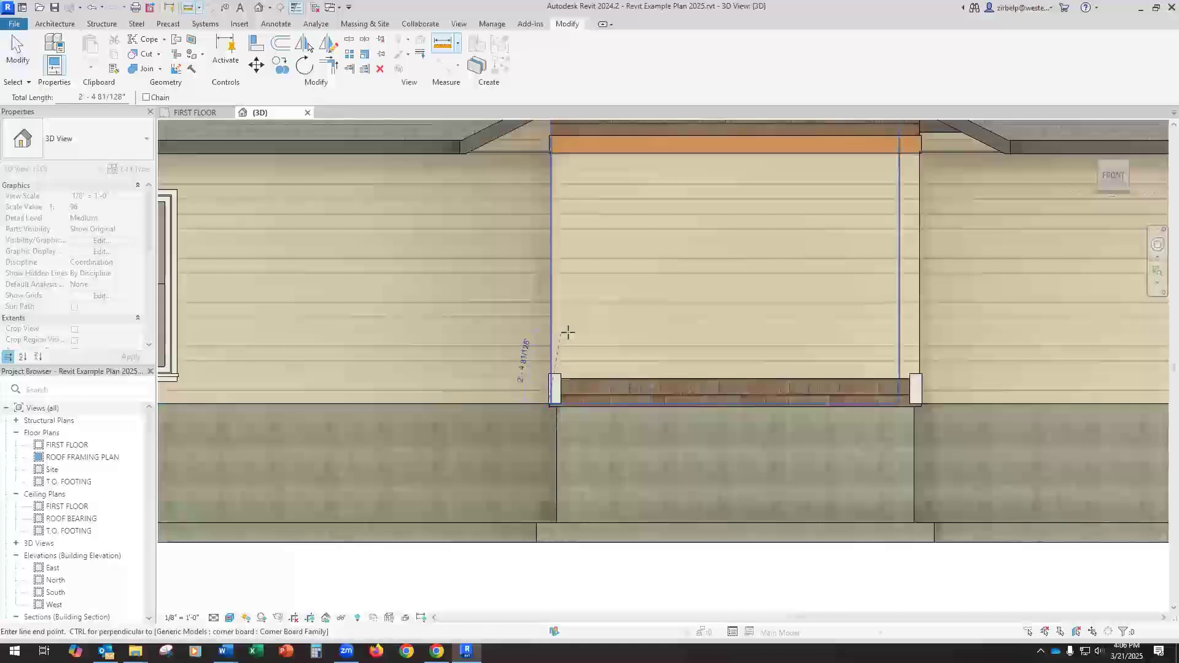
scroll(564, 332, "down", 2)
scroll(542, 185, "up", 2)
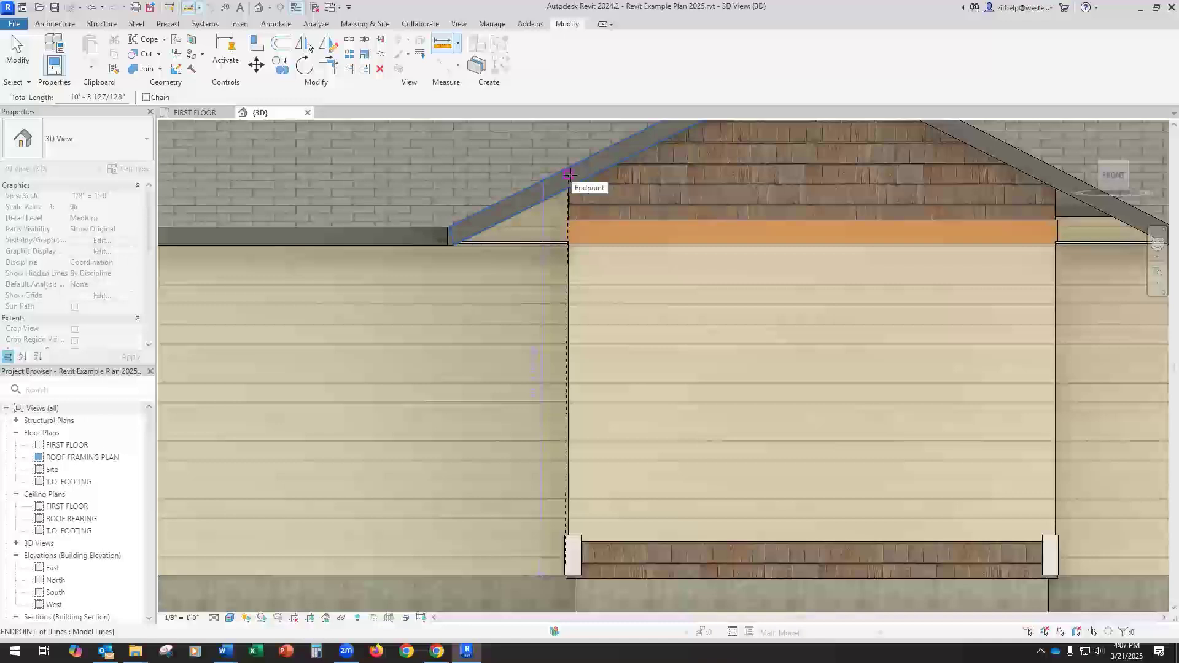
left_click(568, 175)
key("Escape")
key("Escape")
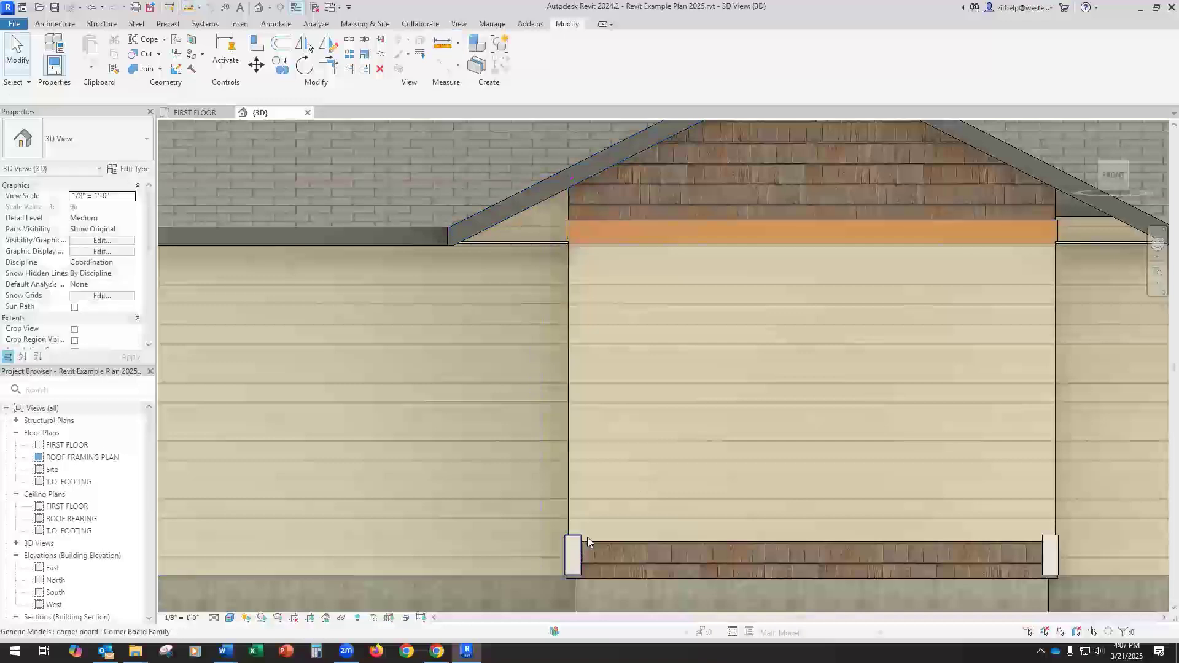
Step: Set the height of both bump-out corner boards to 10' 4" and deselect them
left_click(587, 537)
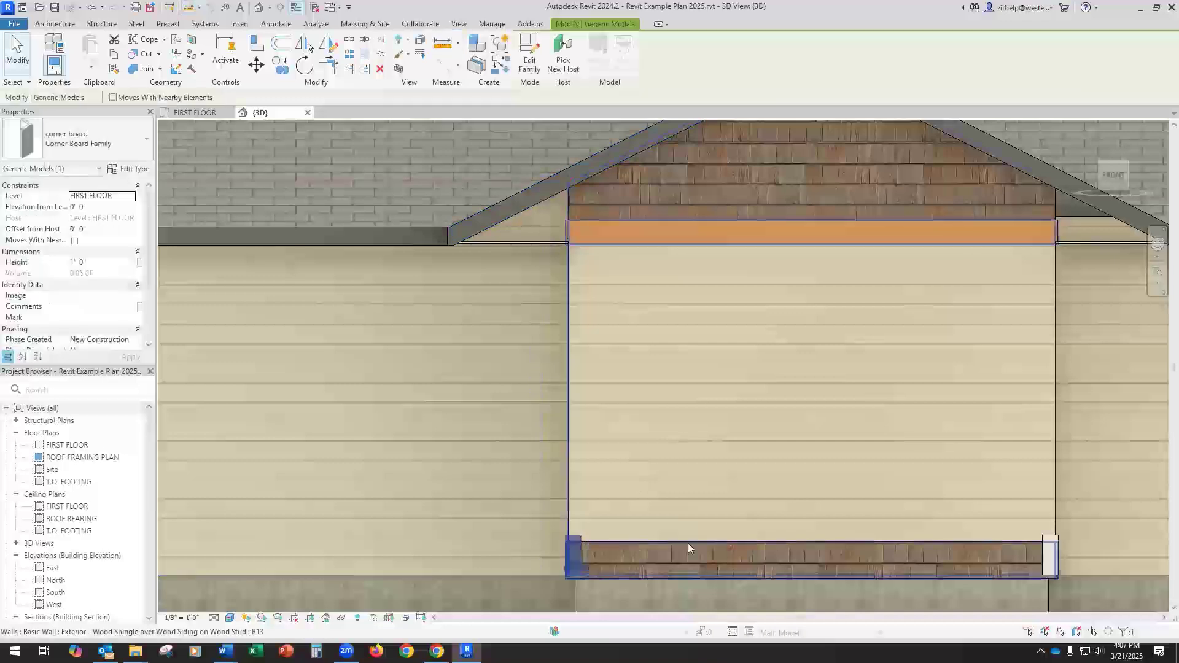
left_click(1051, 540, "ctrl")
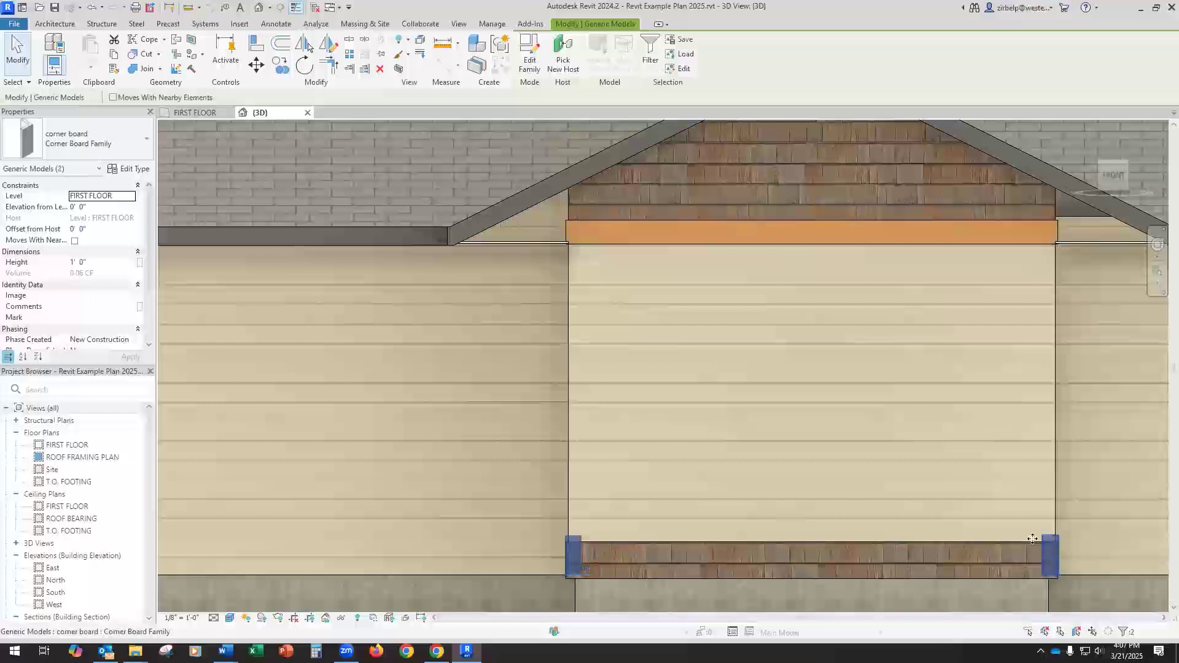
left_click(97, 252)
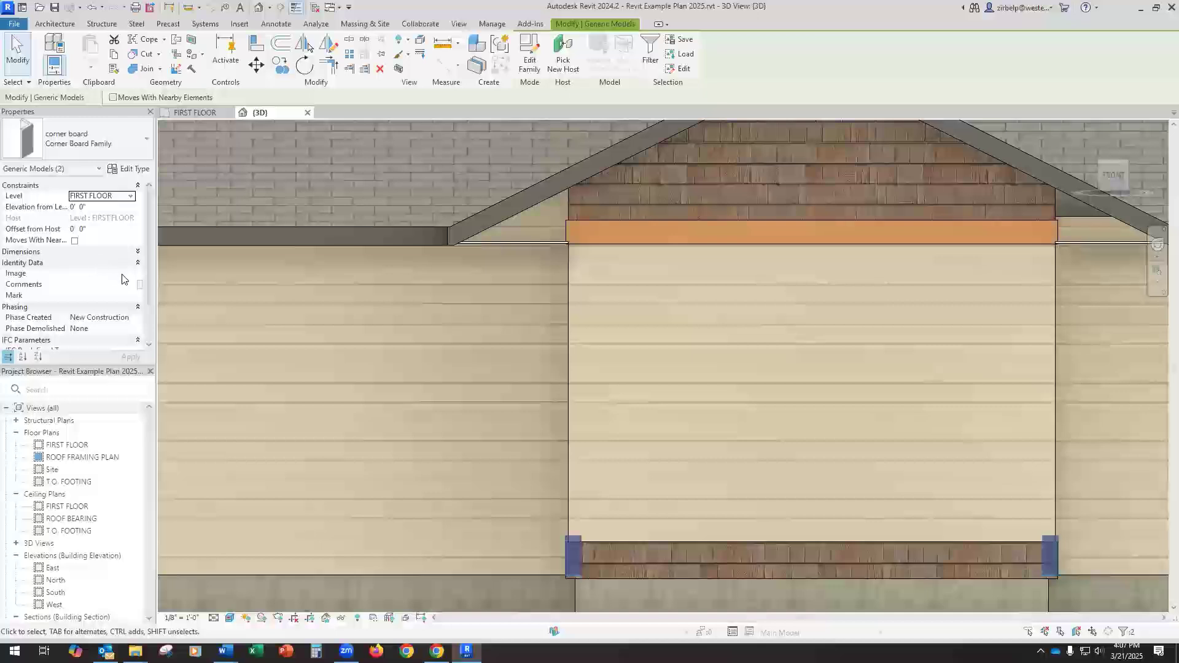
scroll(87, 286, "down", 2)
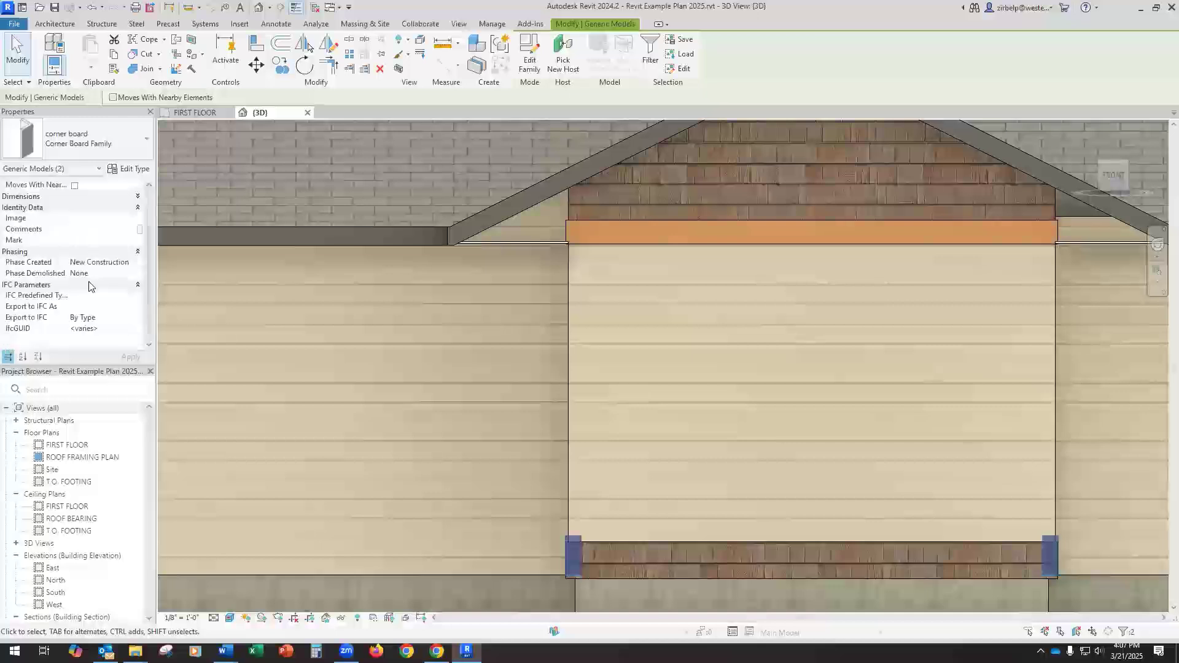
scroll(90, 287, "up", 2)
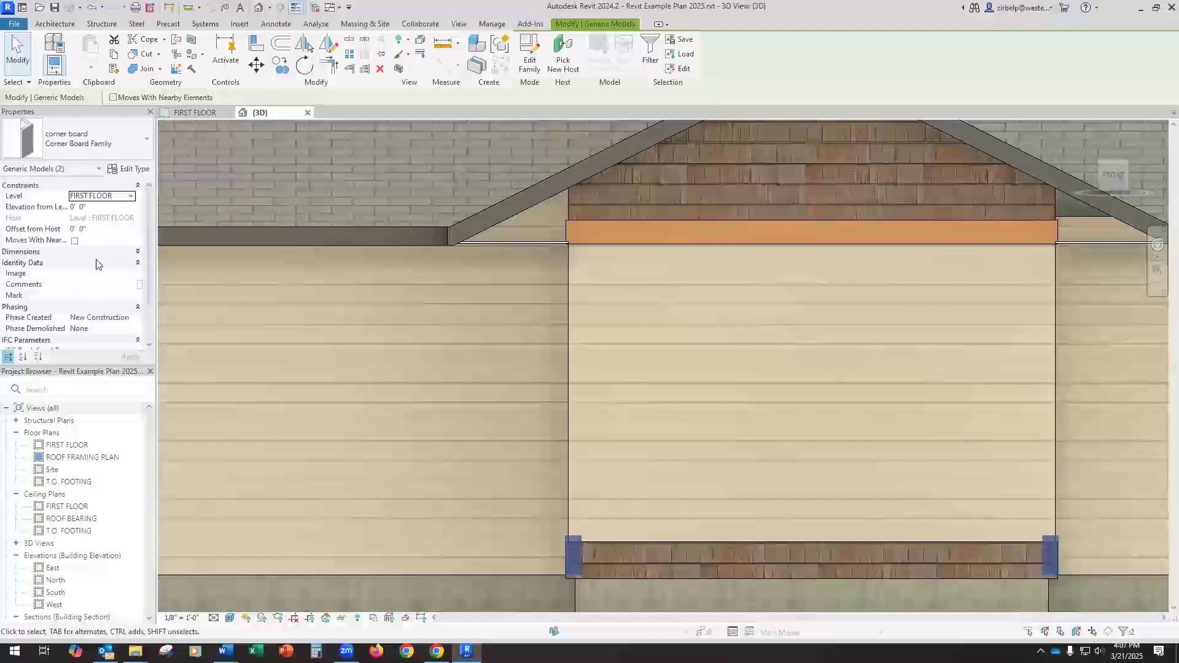
left_click(136, 252)
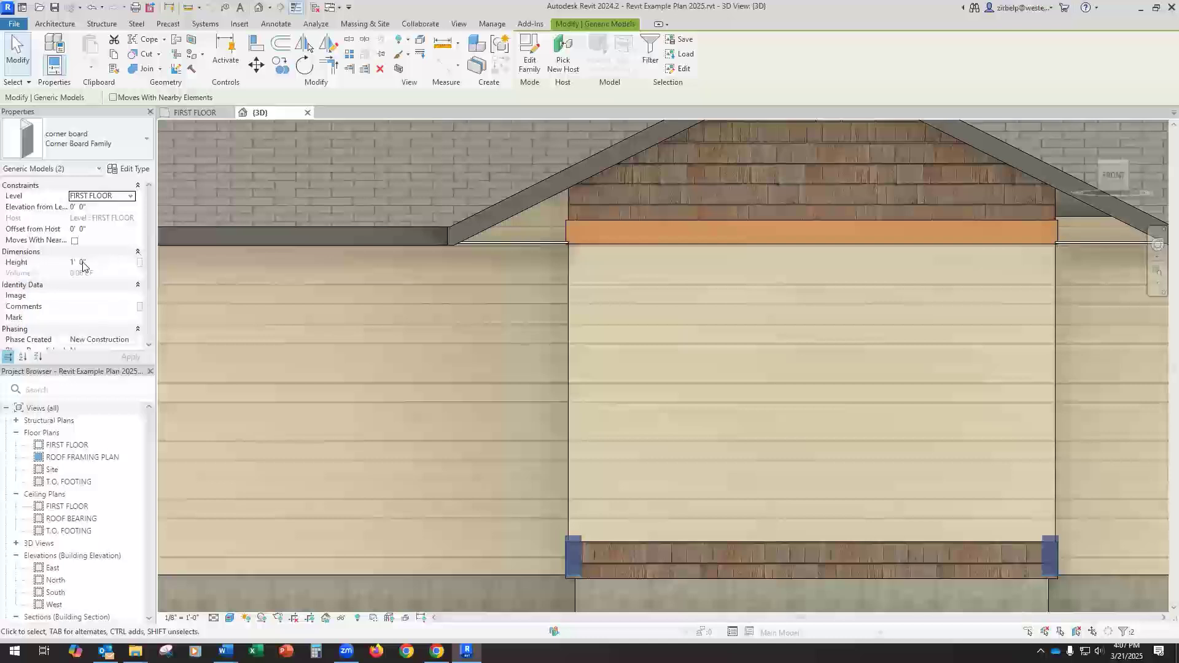
left_click(73, 263)
type("0' ")
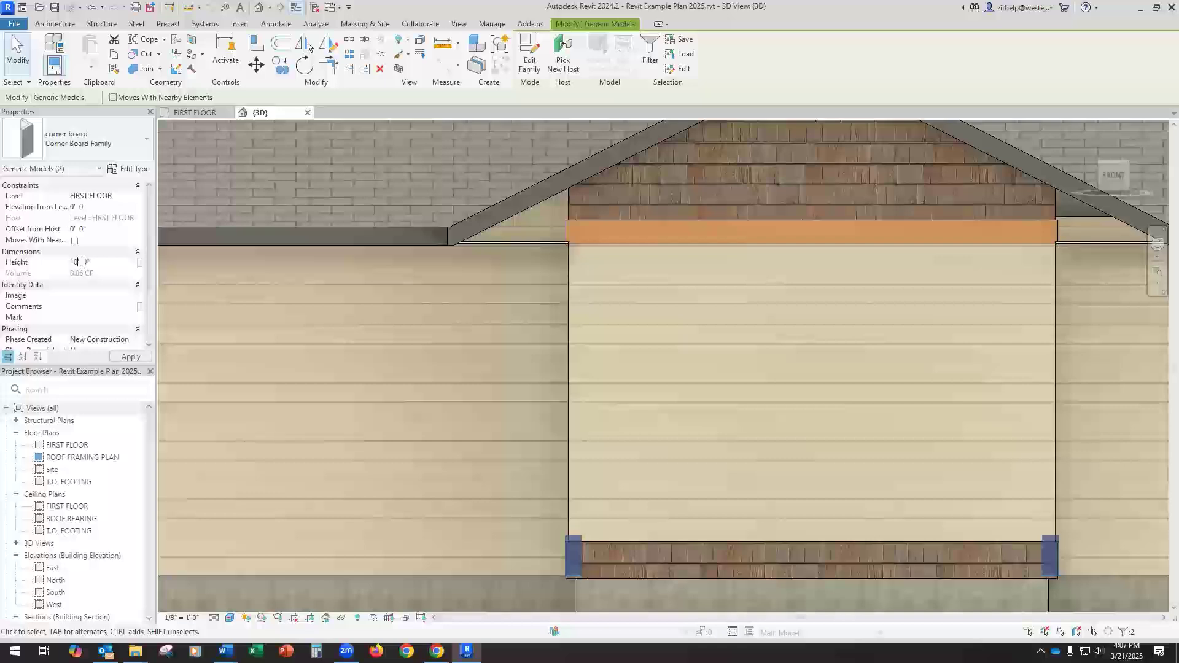
type("4")
left_click(130, 357)
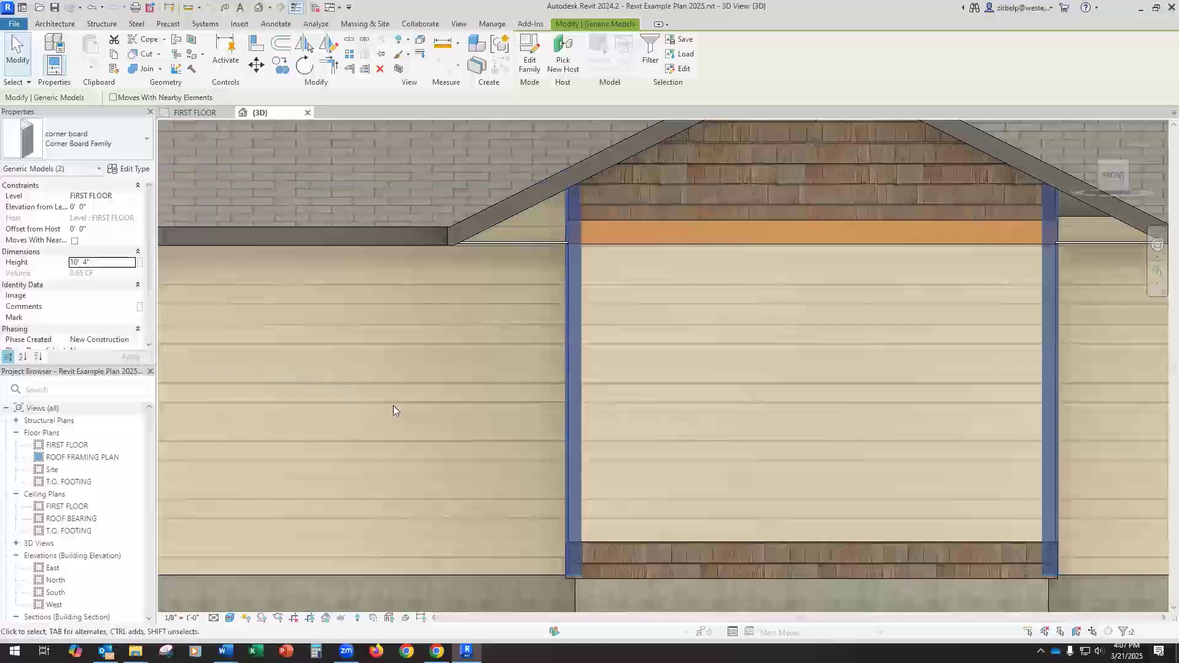
key("Escape")
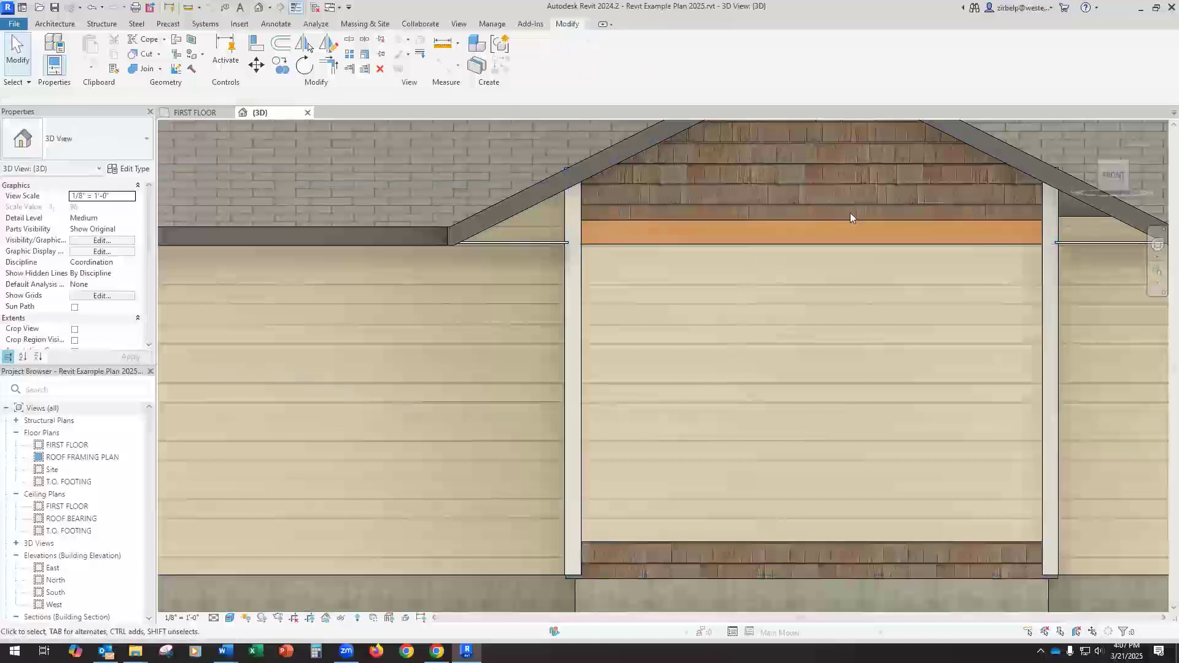
Step: Set the height of both bump-out corner boards to 10' 2" and deselect them
scroll(864, 218, "down", 2)
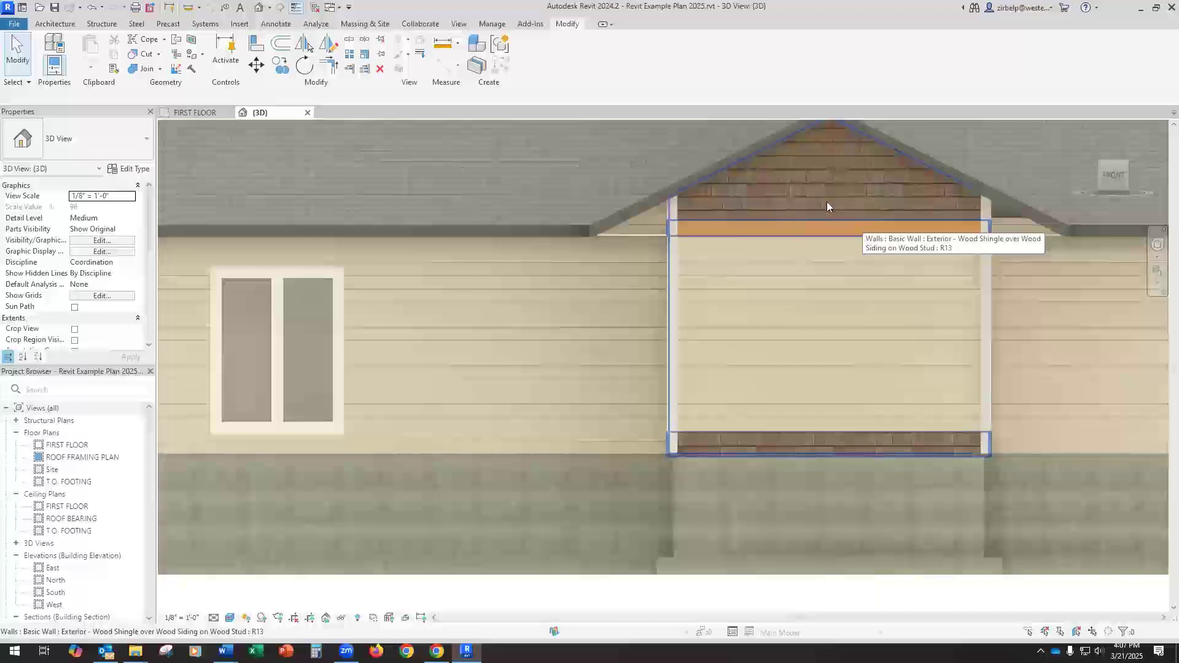
scroll(827, 205, "up", 2)
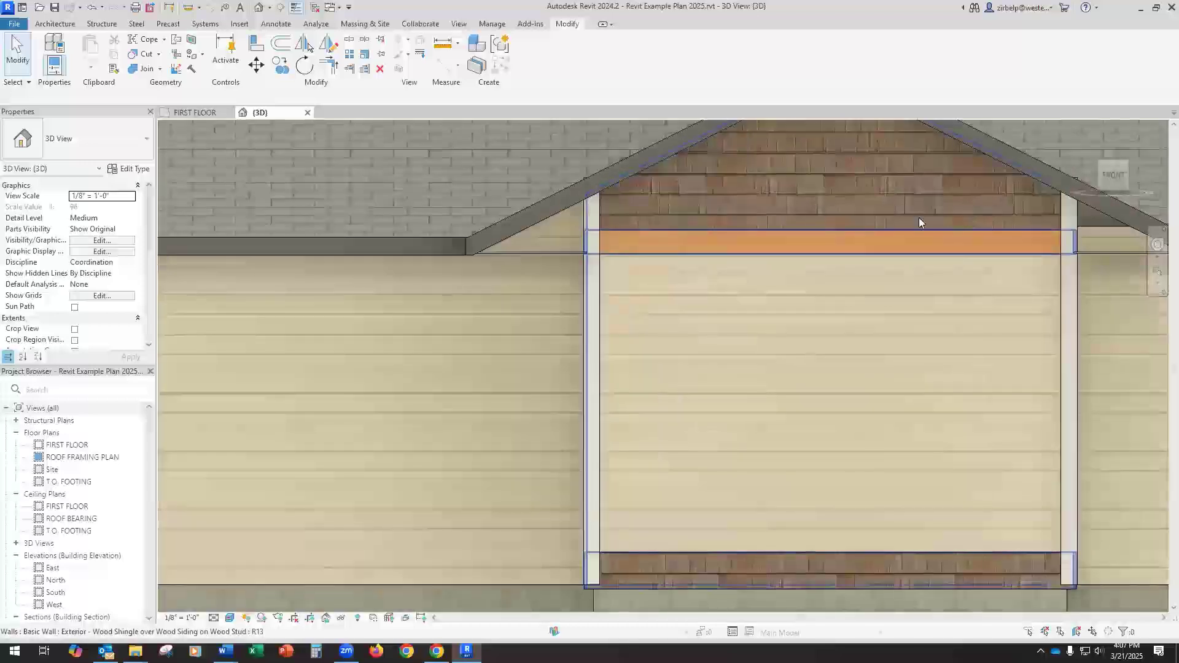
left_click(599, 215)
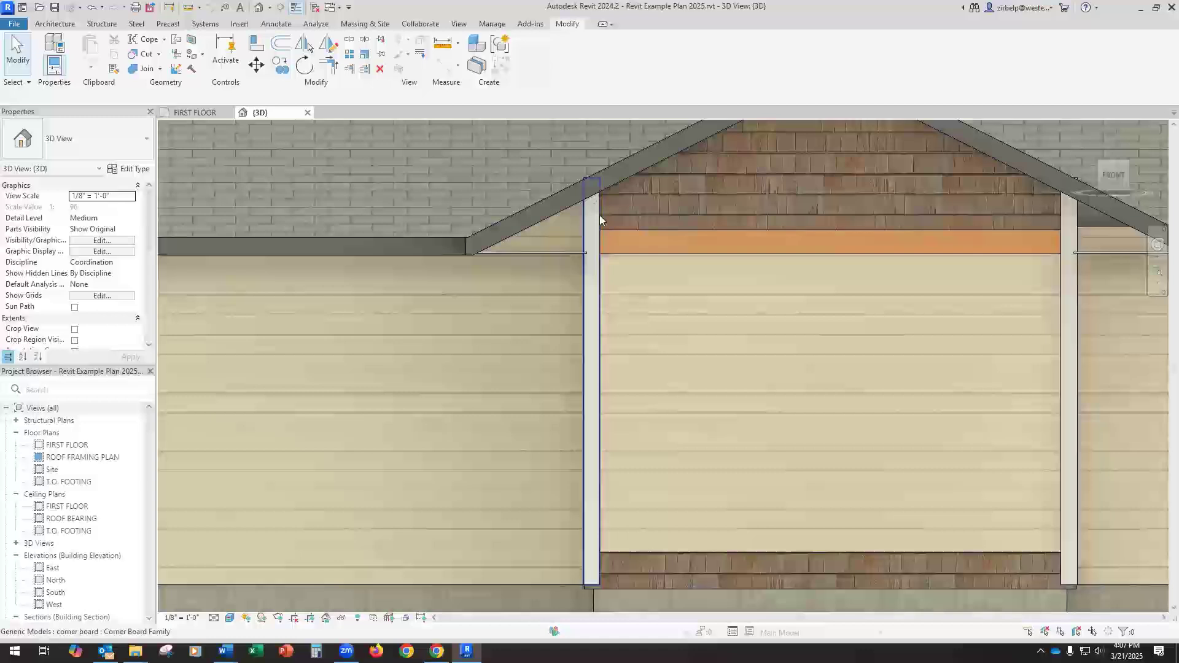
left_click(1064, 223, "ctrl")
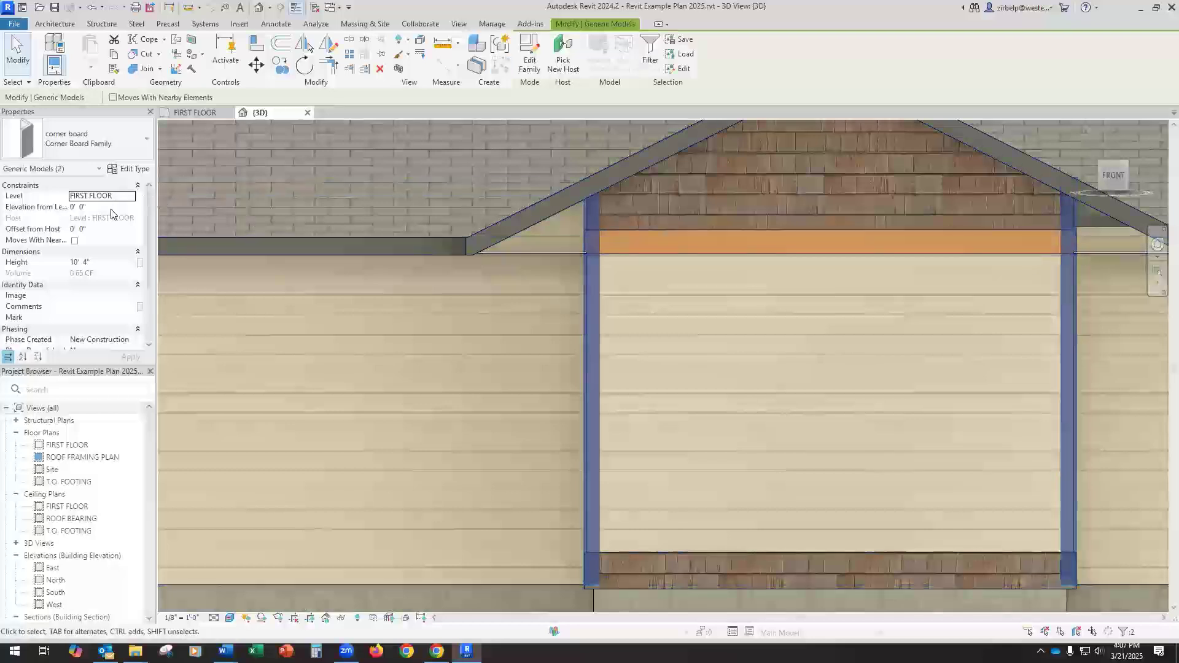
left_click(85, 263)
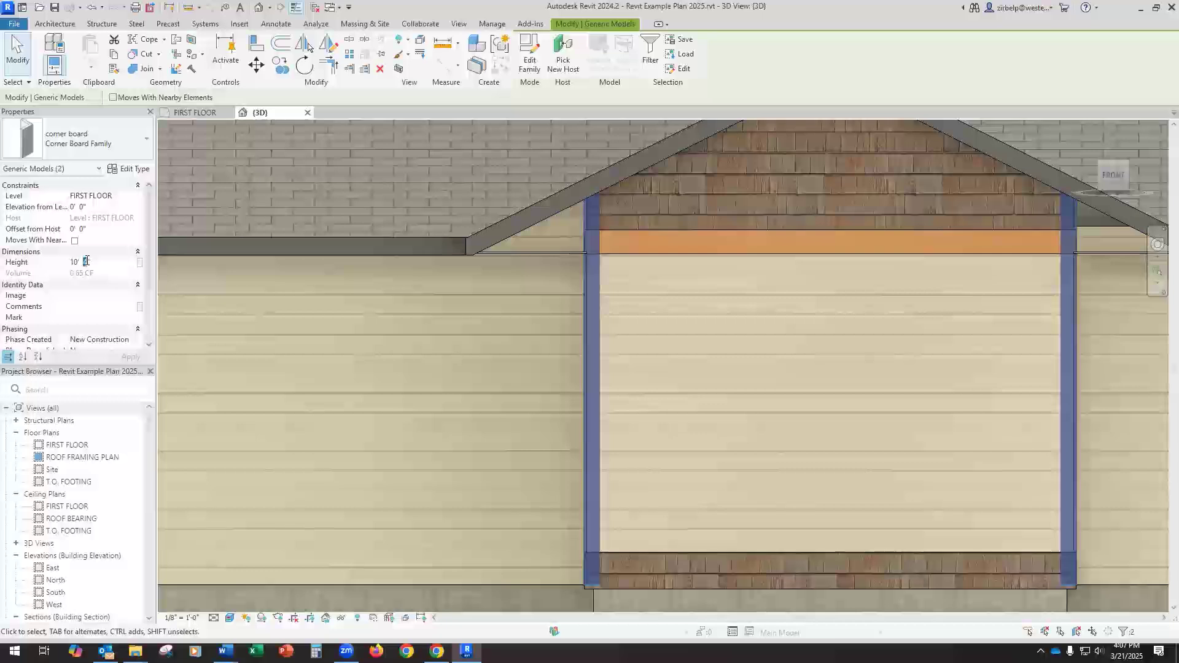
type("2")
left_click(131, 361)
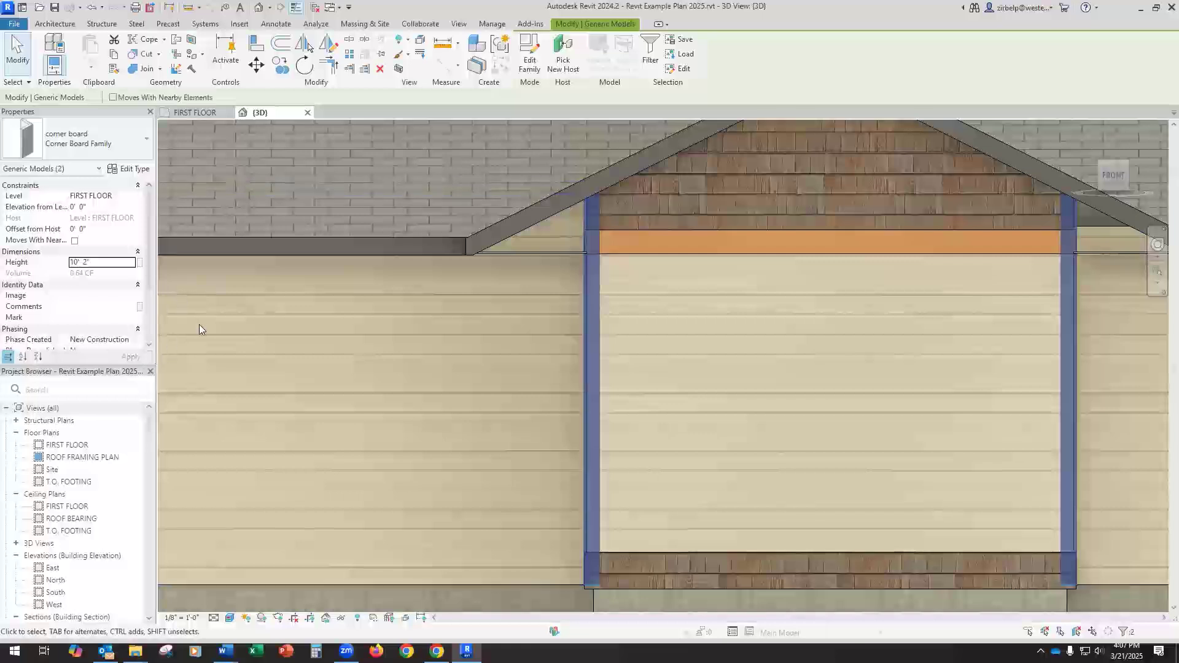
key("Escape")
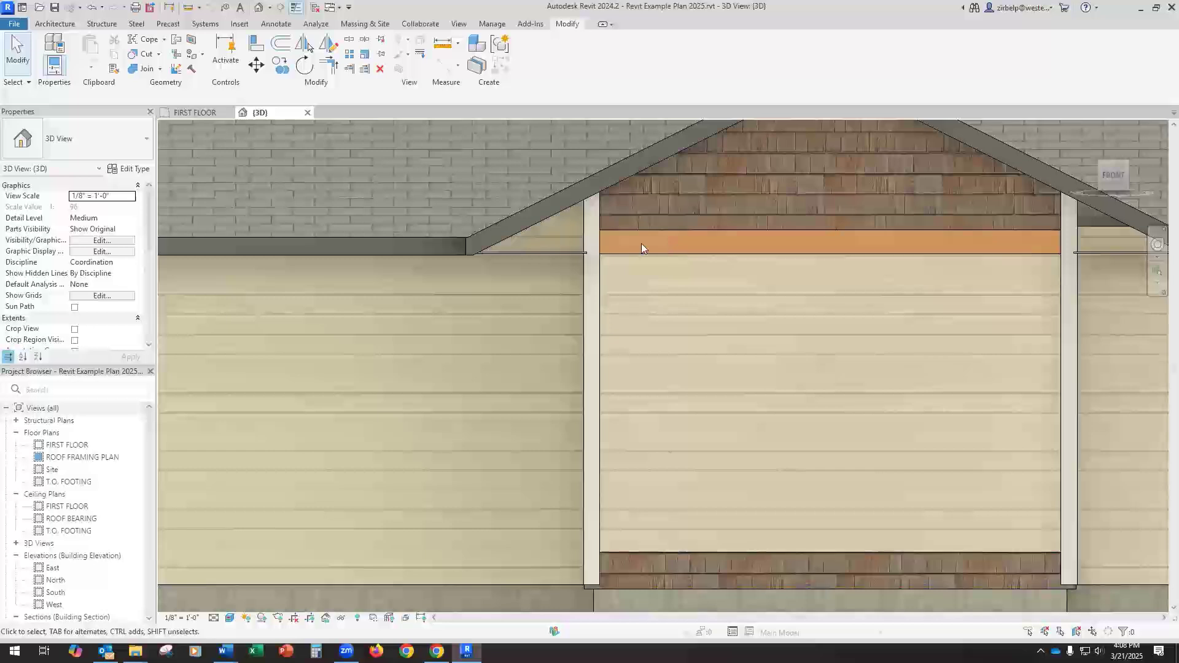
Step: Examine from below and at an angle how the bump-out's front-left corner board meets the siding, trim band and roof overhang
scroll(624, 241, "up", 2)
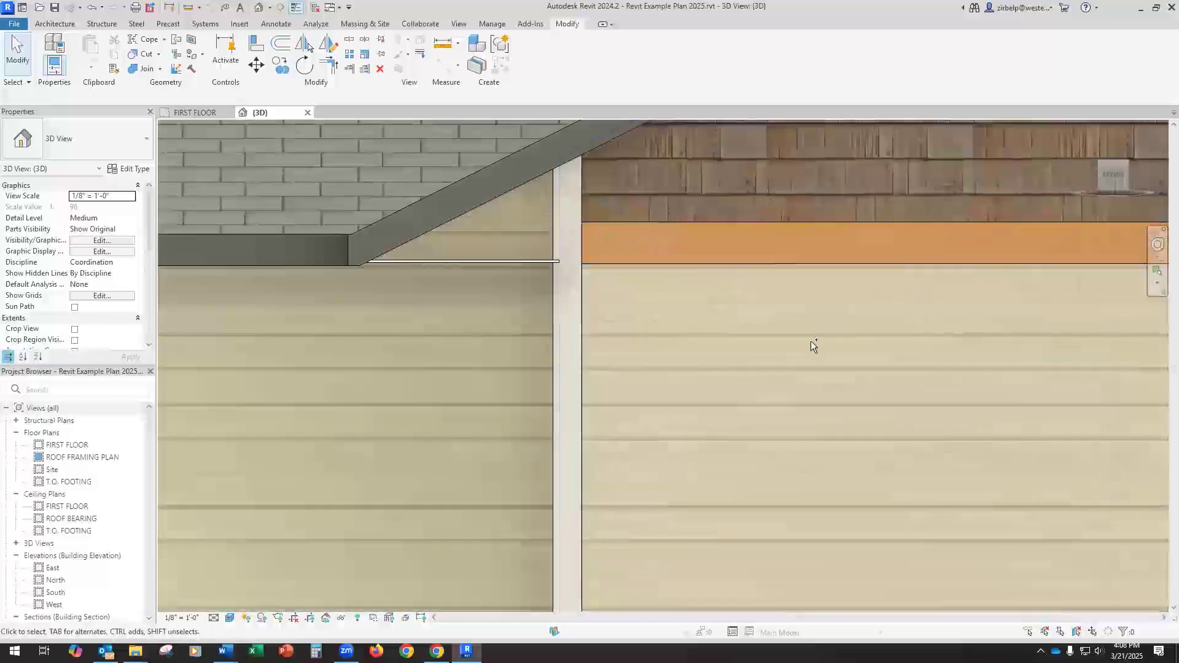
middle_click_drag(737, 360, 692, 358, "shift")
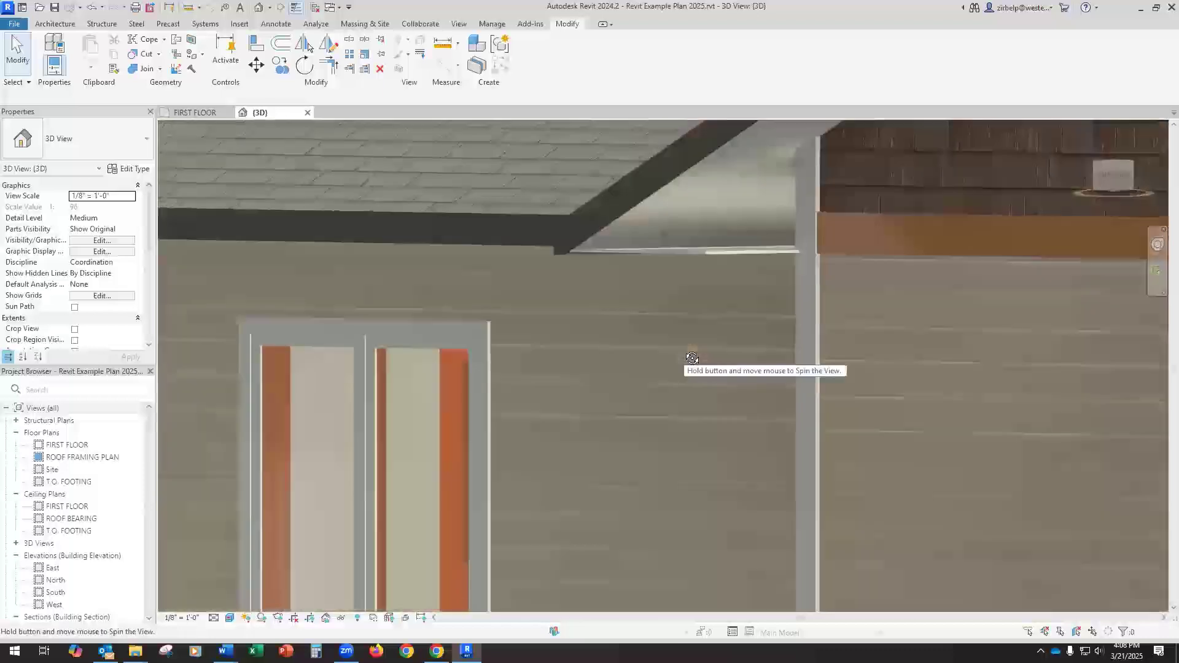
middle_click_drag(829, 240, 805, 227, "shift")
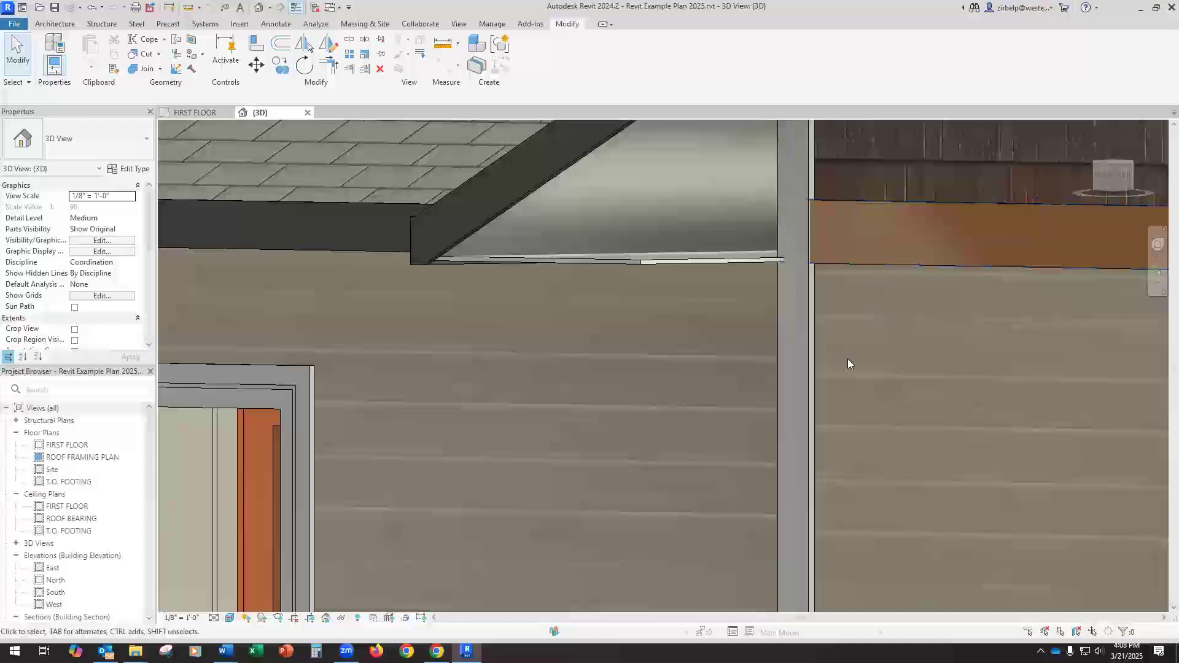
scroll(842, 351, "down", 2)
scroll(843, 352, "down", 2)
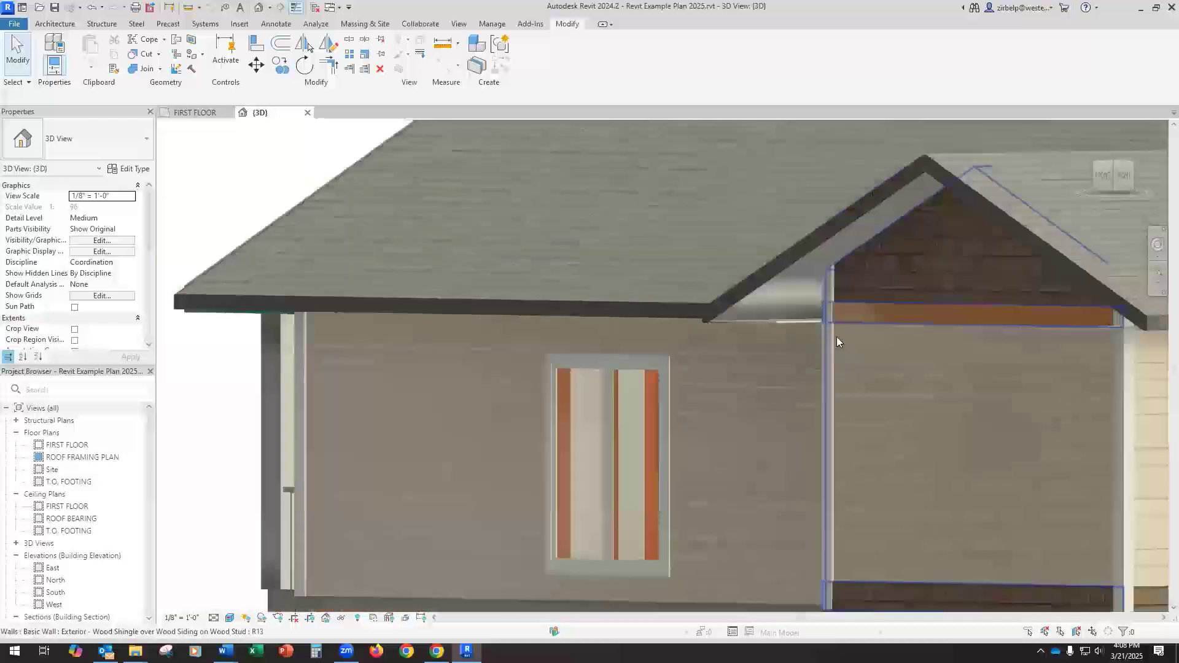
scroll(841, 340, "down", 1)
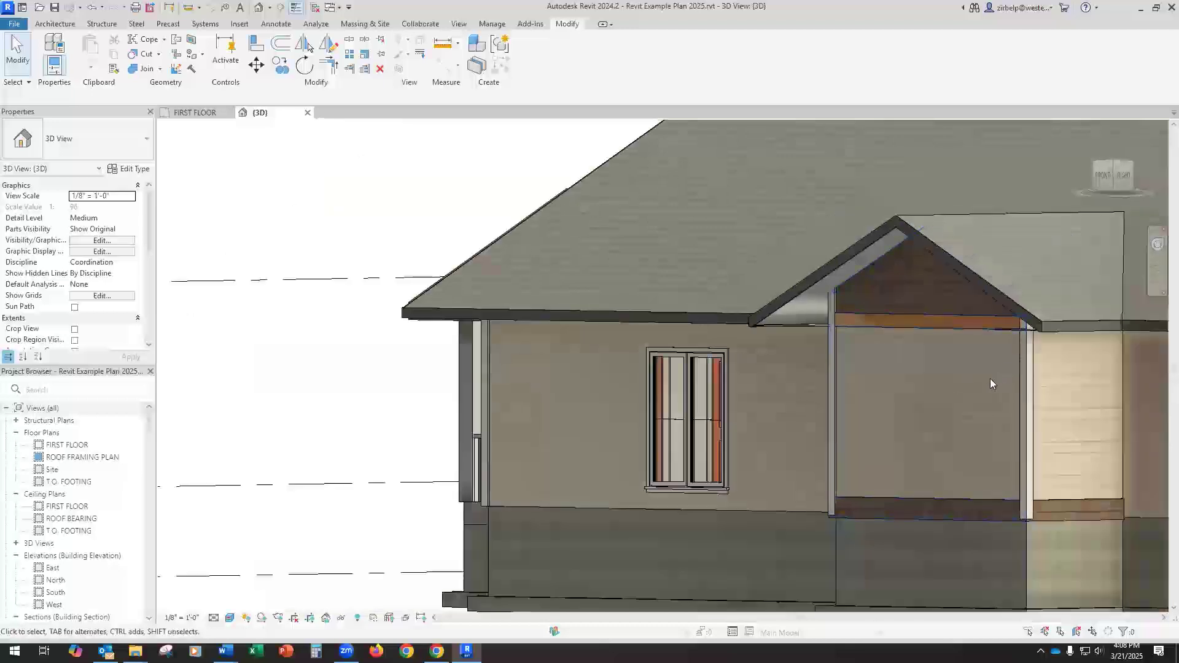
Step: Delete the Wood Shake sweep located 10" above the base from the bump-out front wall's type structure and accept the changes
left_click(947, 422)
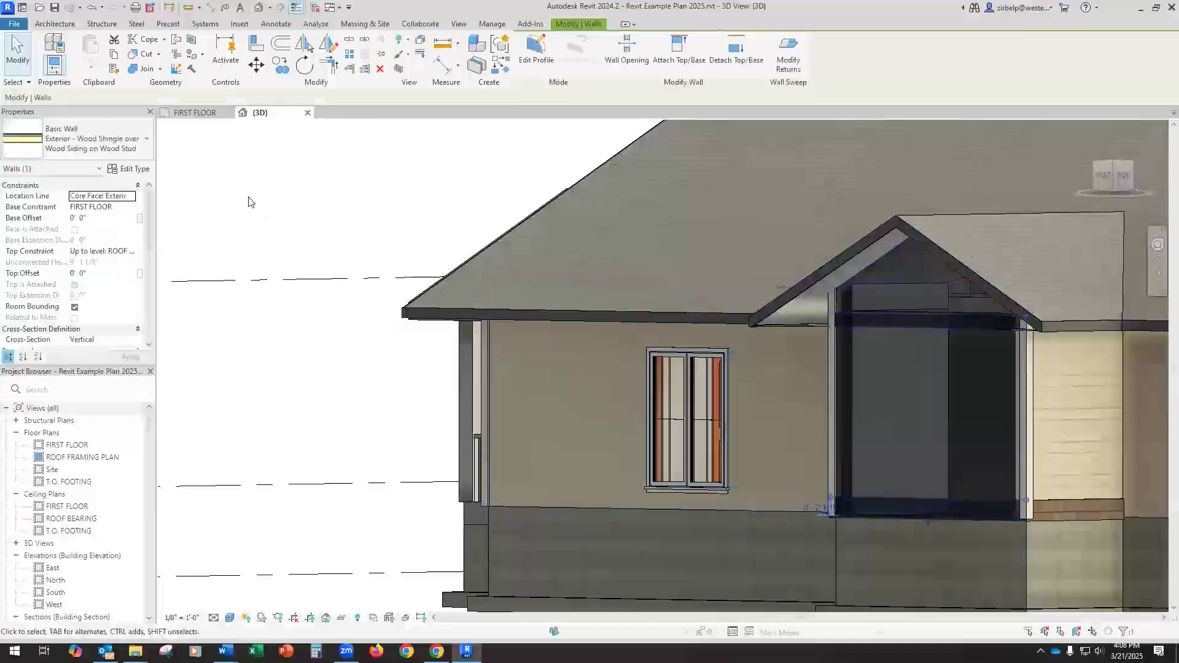
left_click(136, 170)
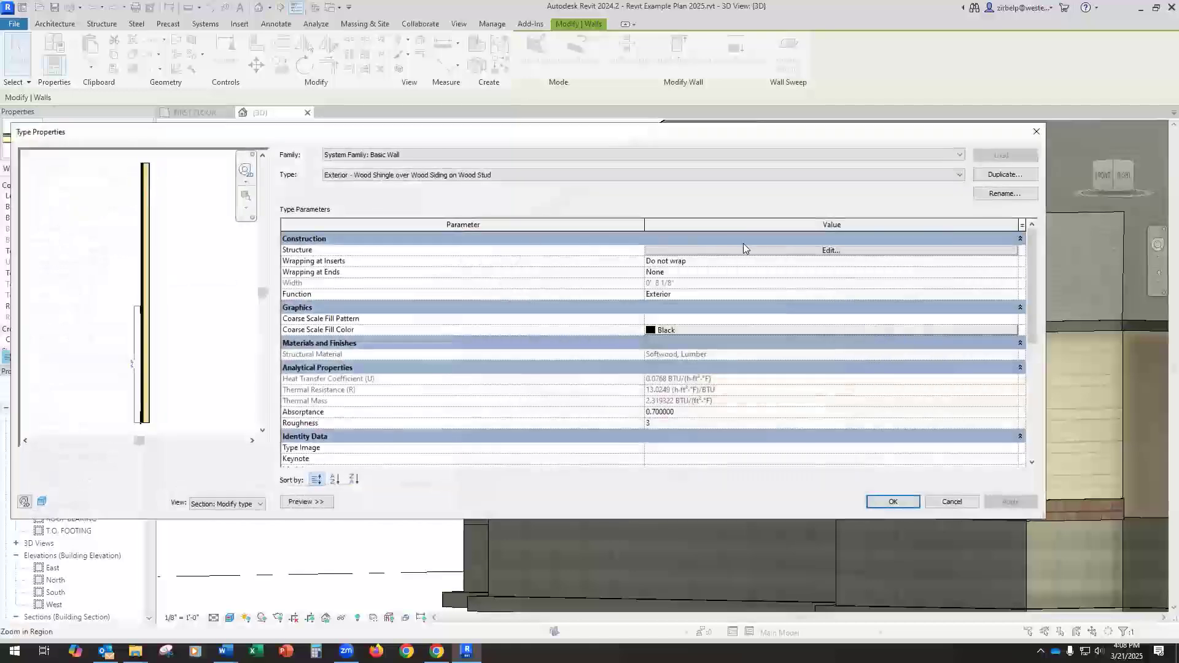
left_click(745, 251)
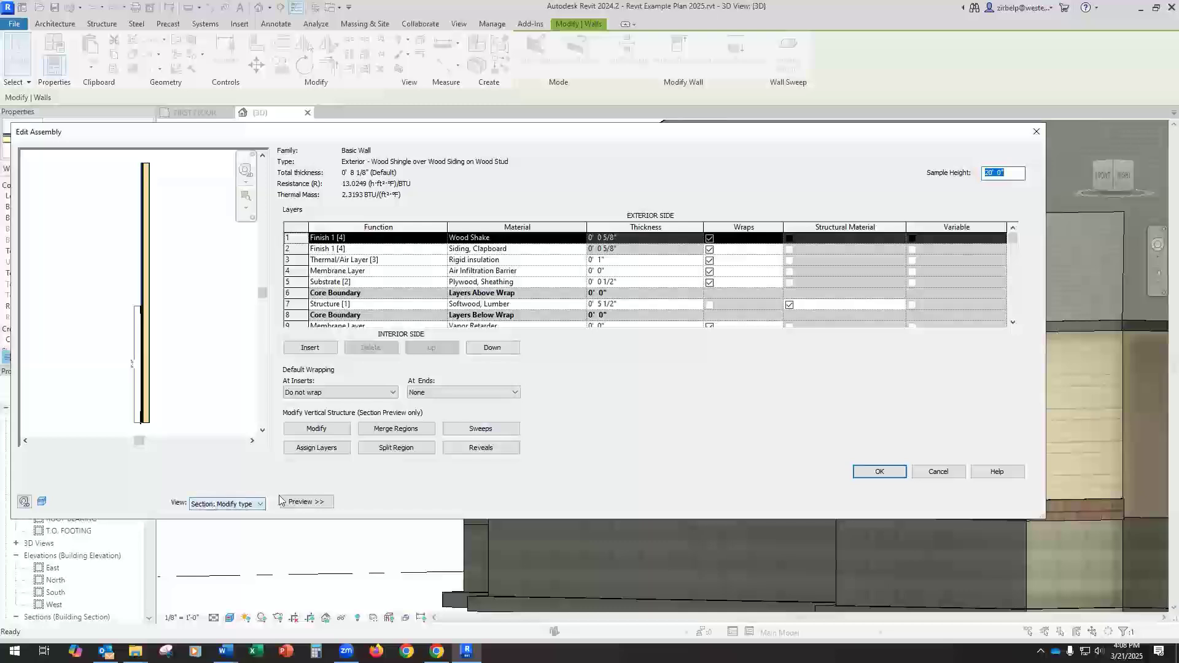
left_click(489, 432)
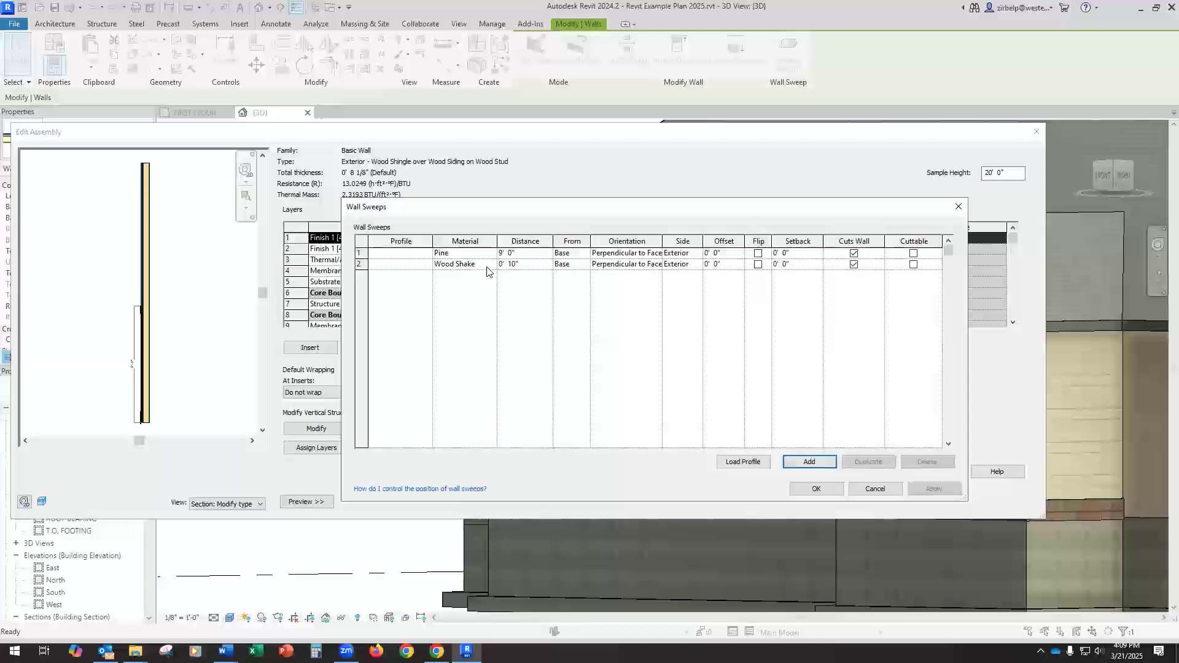
left_click(421, 265)
left_click(467, 265)
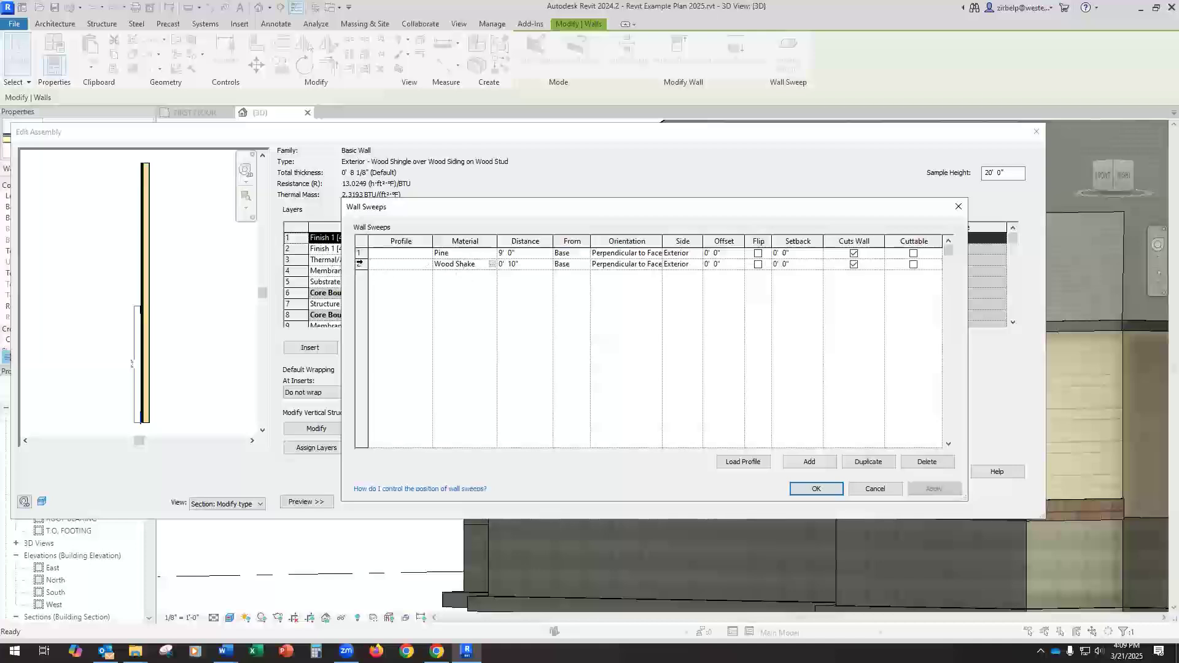
left_click(363, 264)
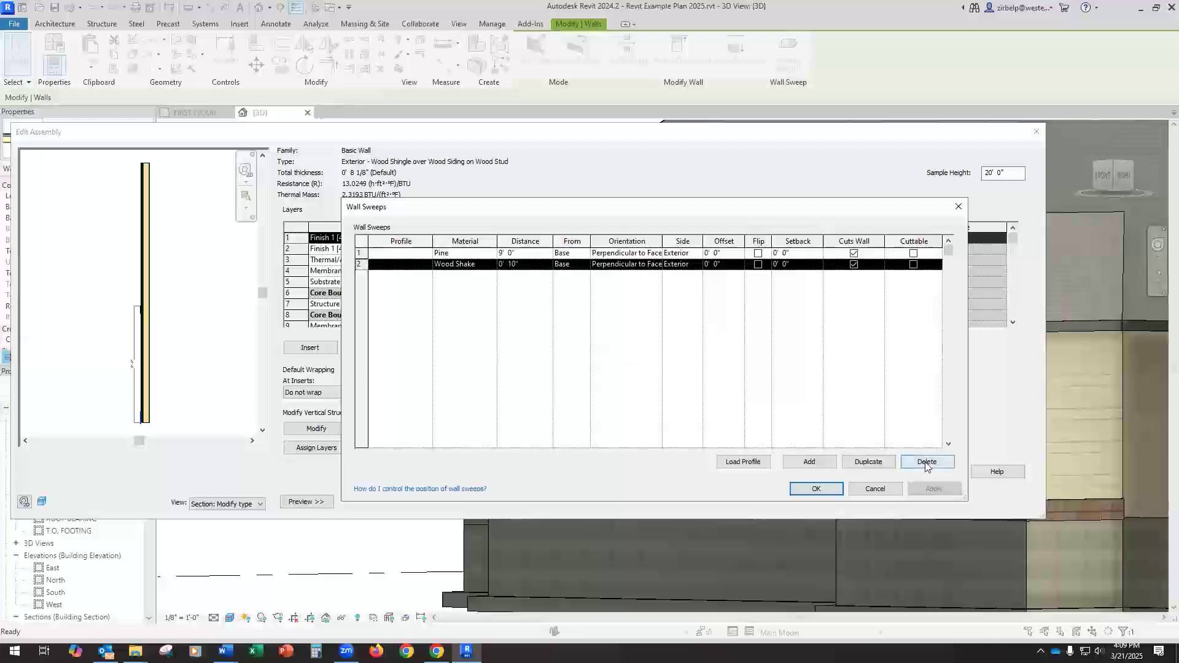
left_click(927, 465)
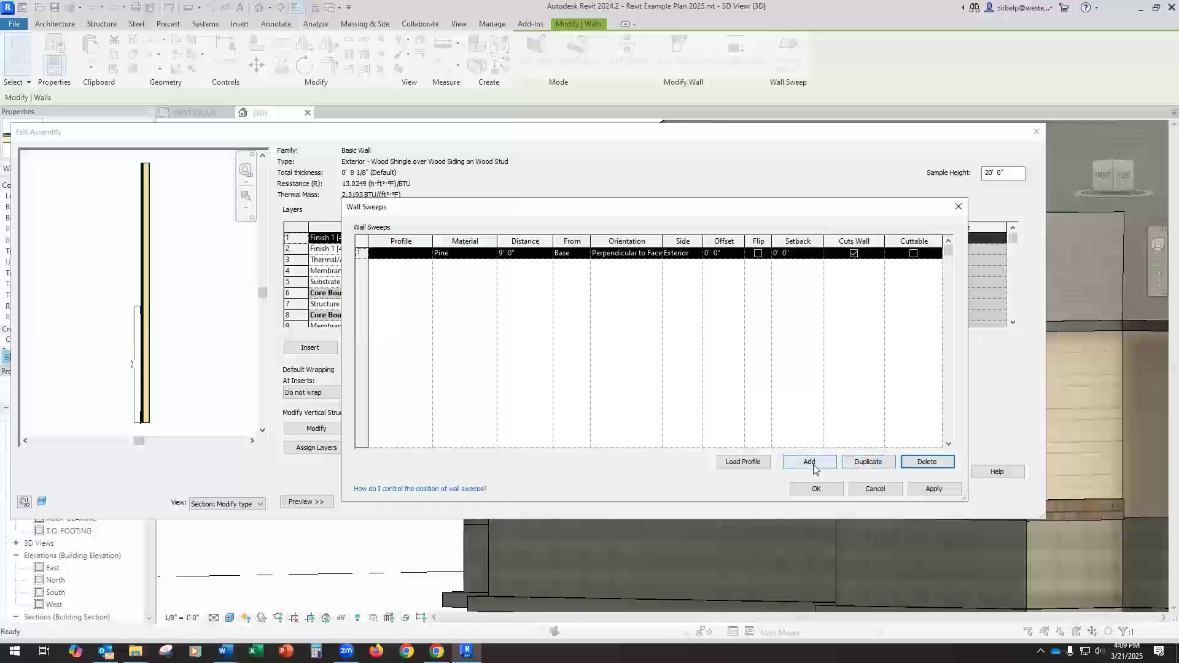
left_click(818, 492)
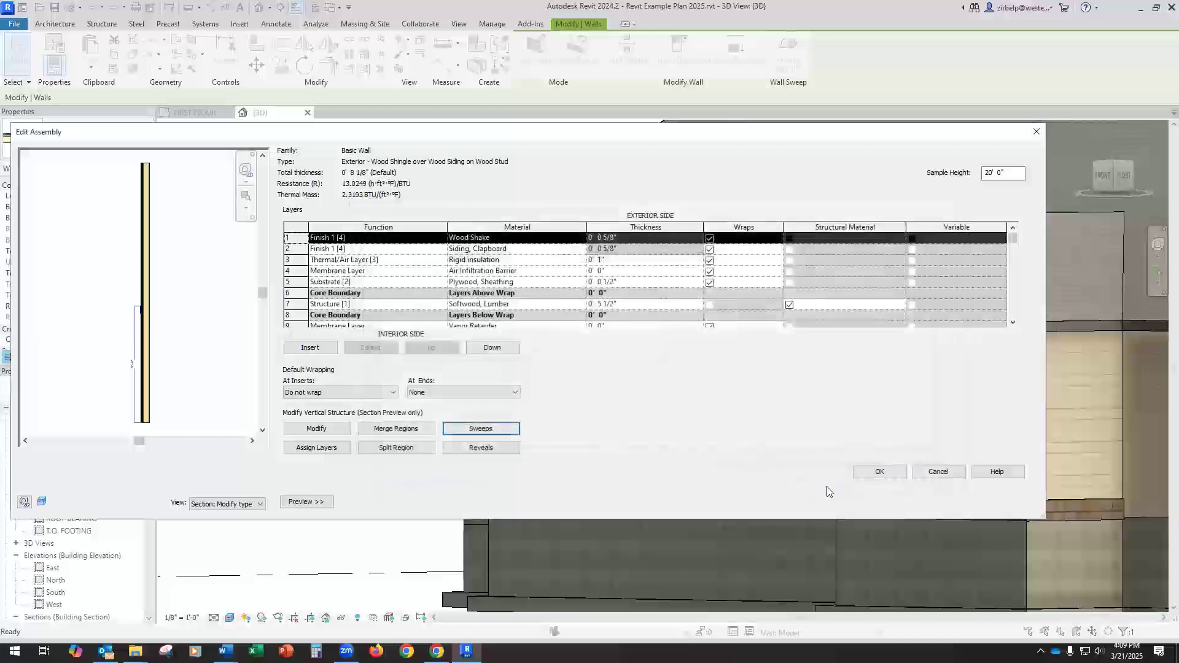
left_click(877, 472)
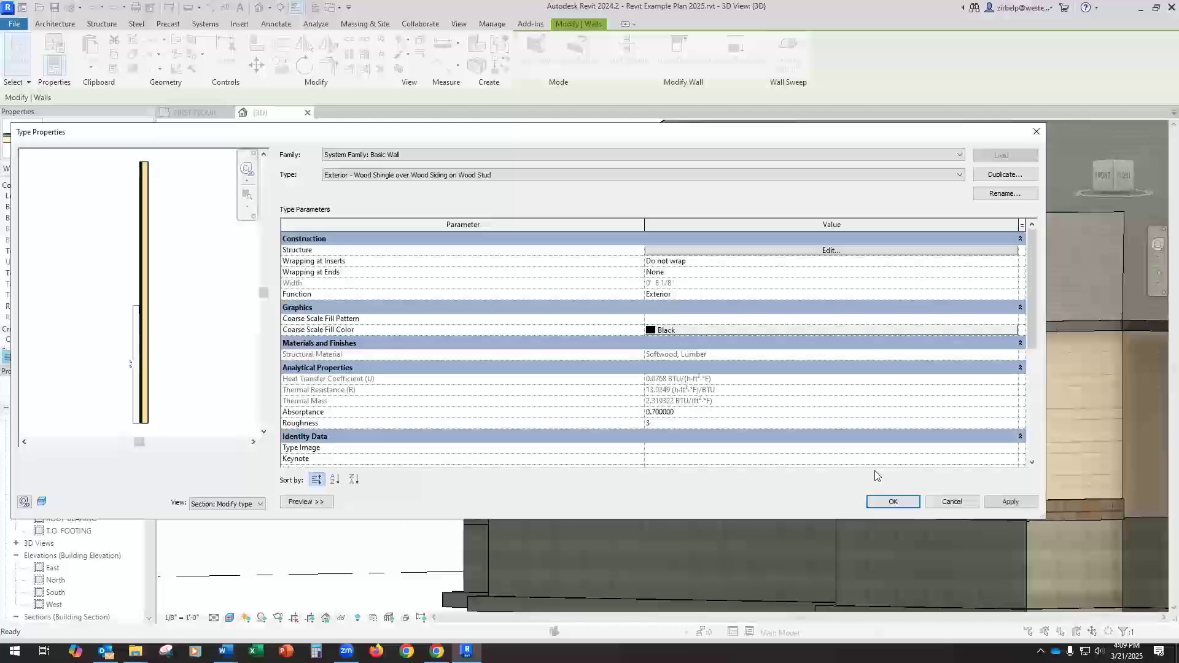
left_click(895, 503)
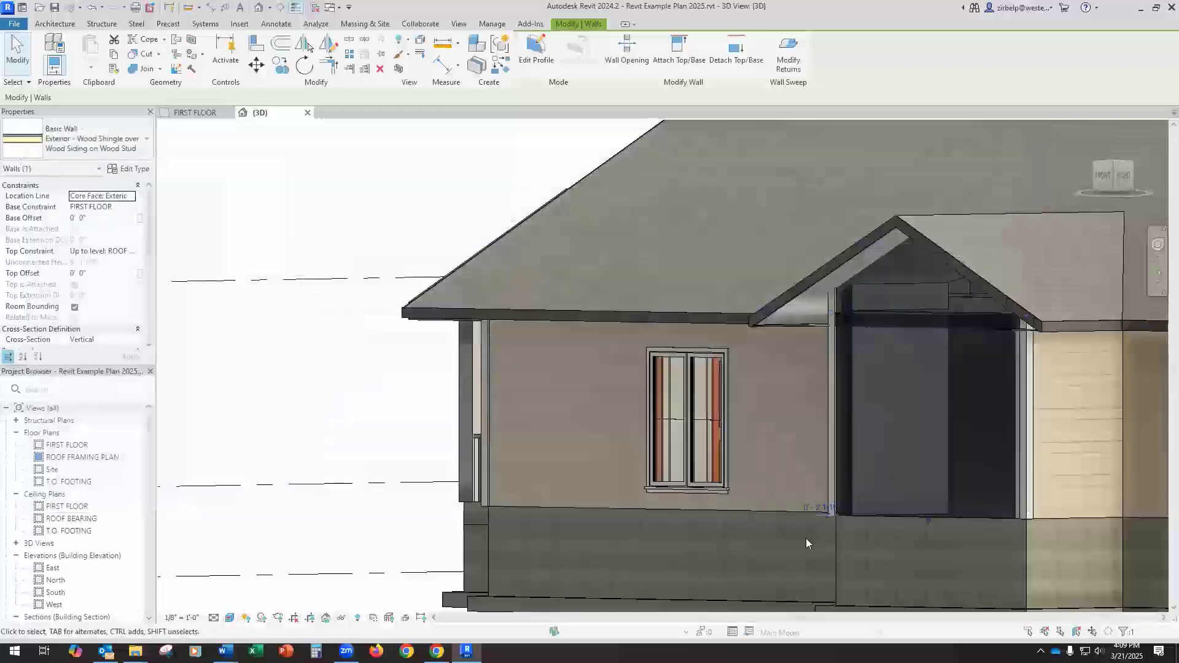
Step: Try assigning the Default profile to the pine sweep in the bump-out front wall's type structure and apply it
left_click(238, 231)
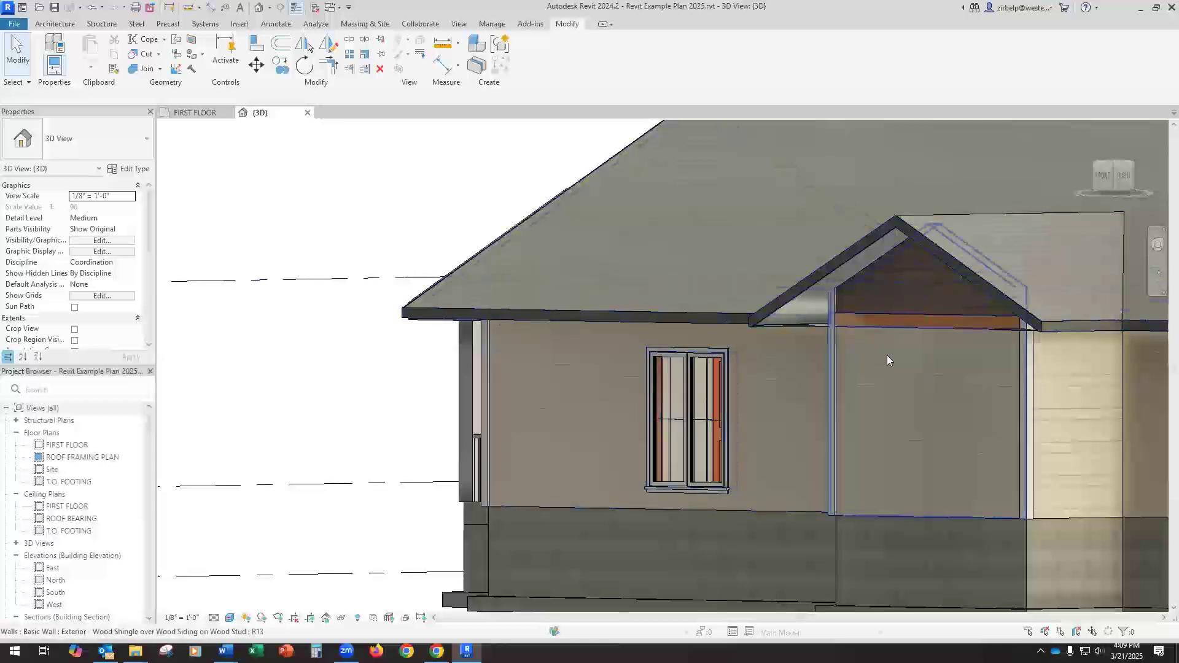
left_click(908, 322)
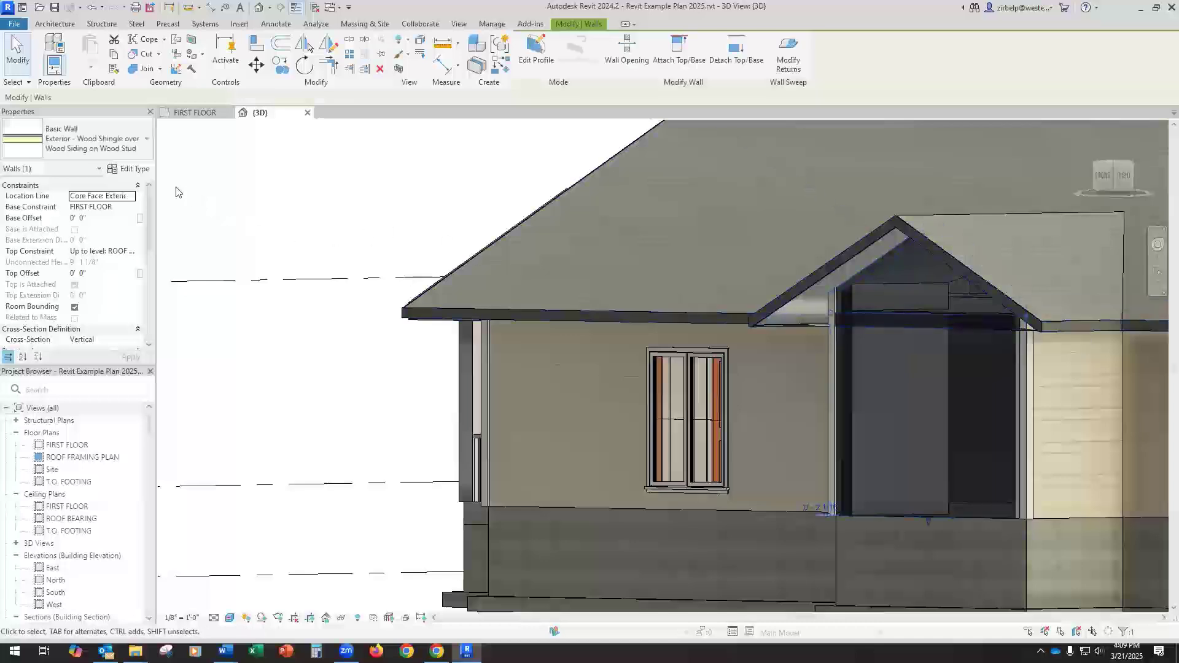
left_click(135, 169)
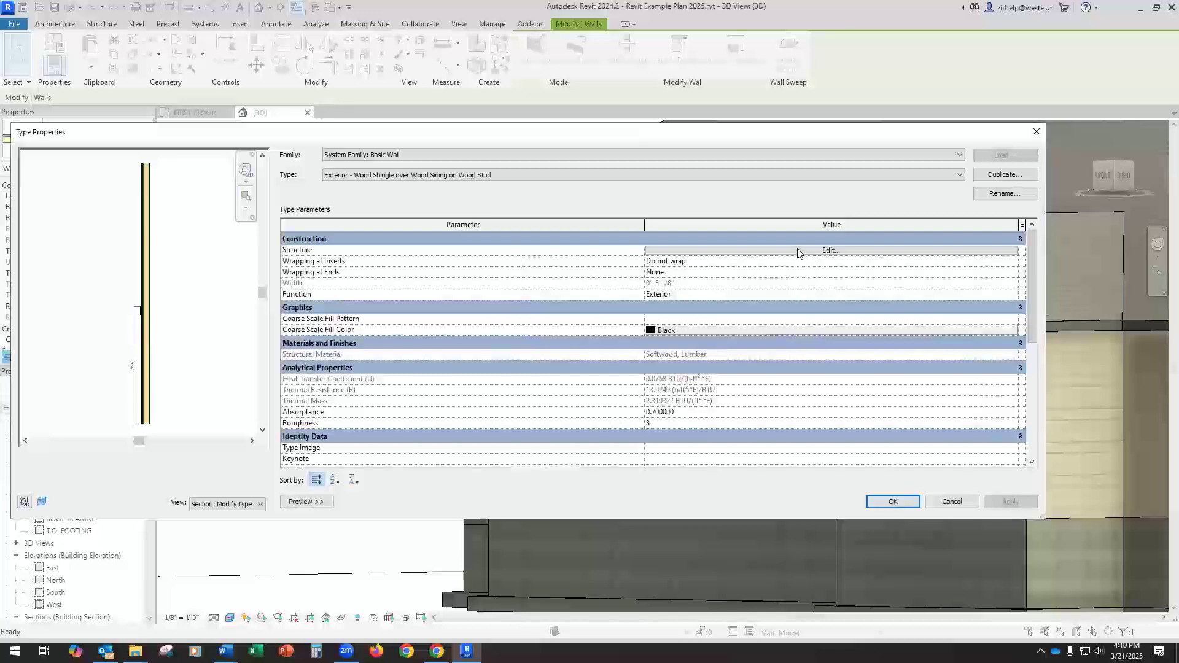
left_click(797, 251)
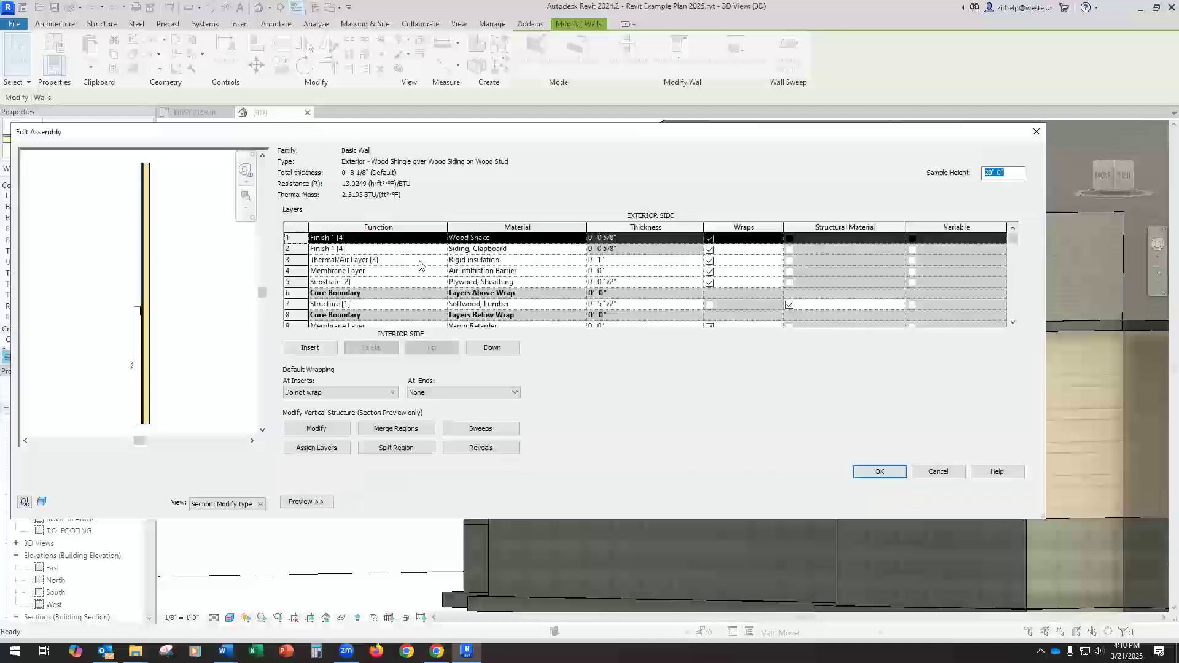
left_click(493, 429)
left_click(457, 254)
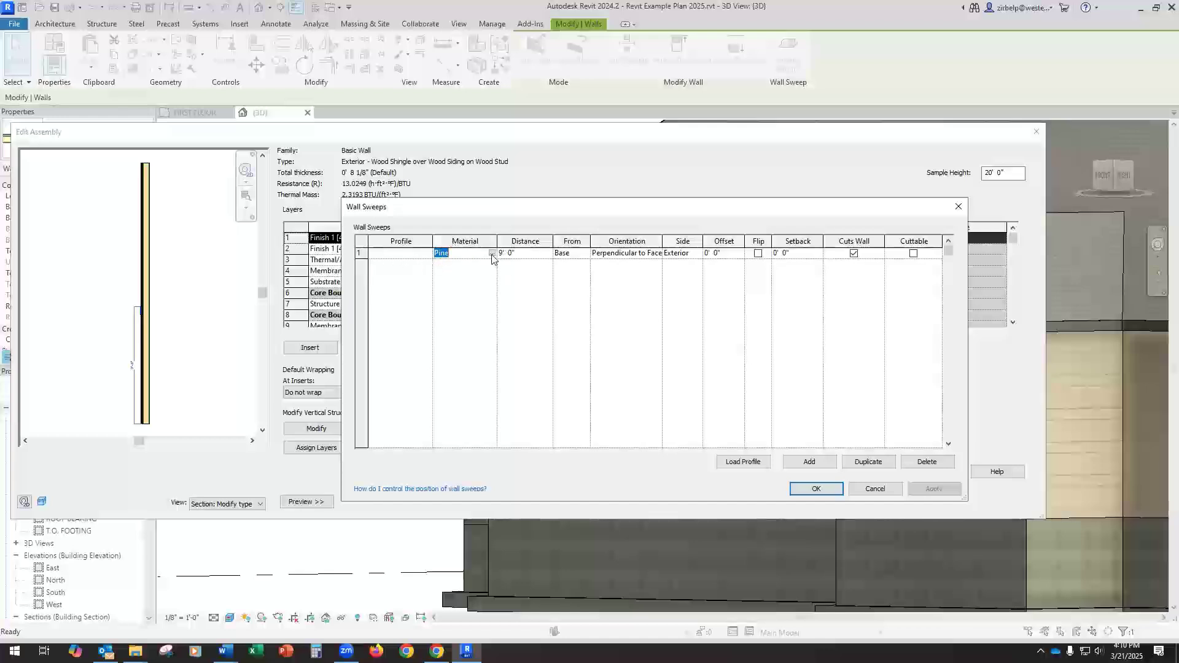
left_click(415, 254)
left_click(428, 253)
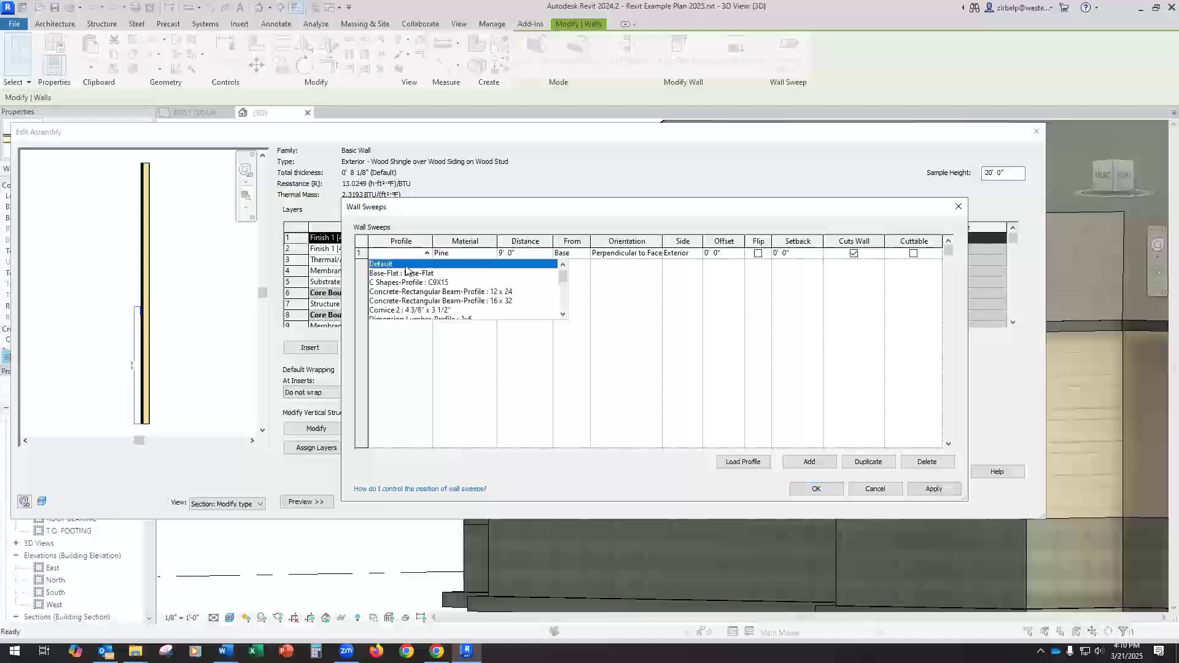
left_click(406, 264)
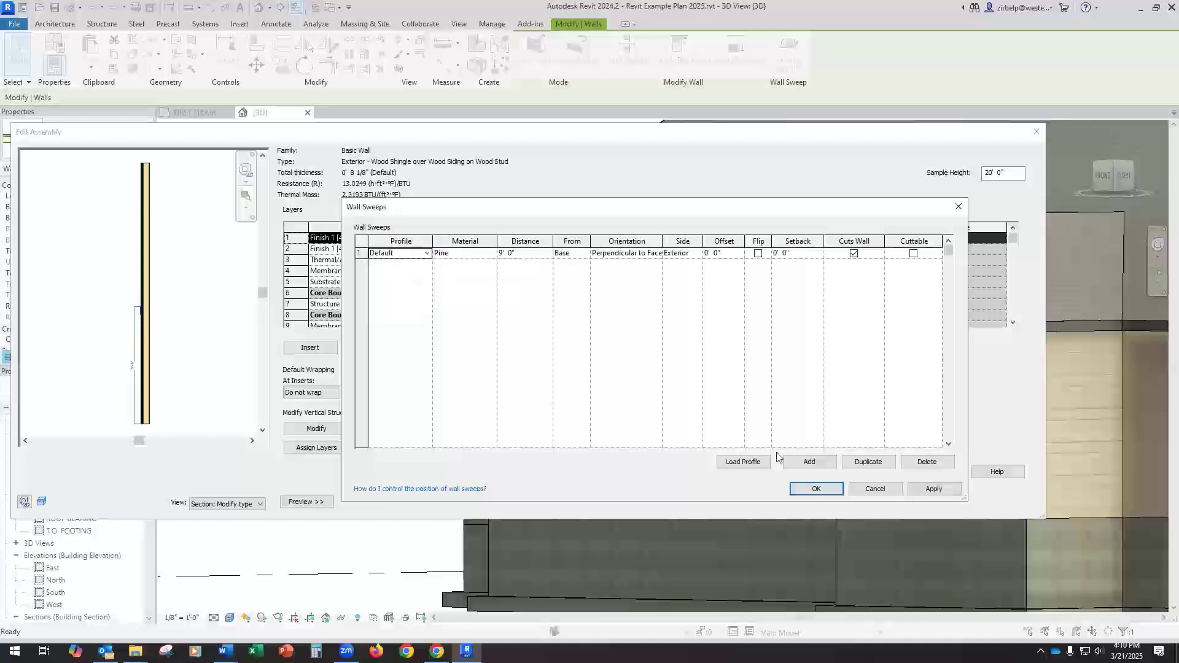
left_click(934, 490)
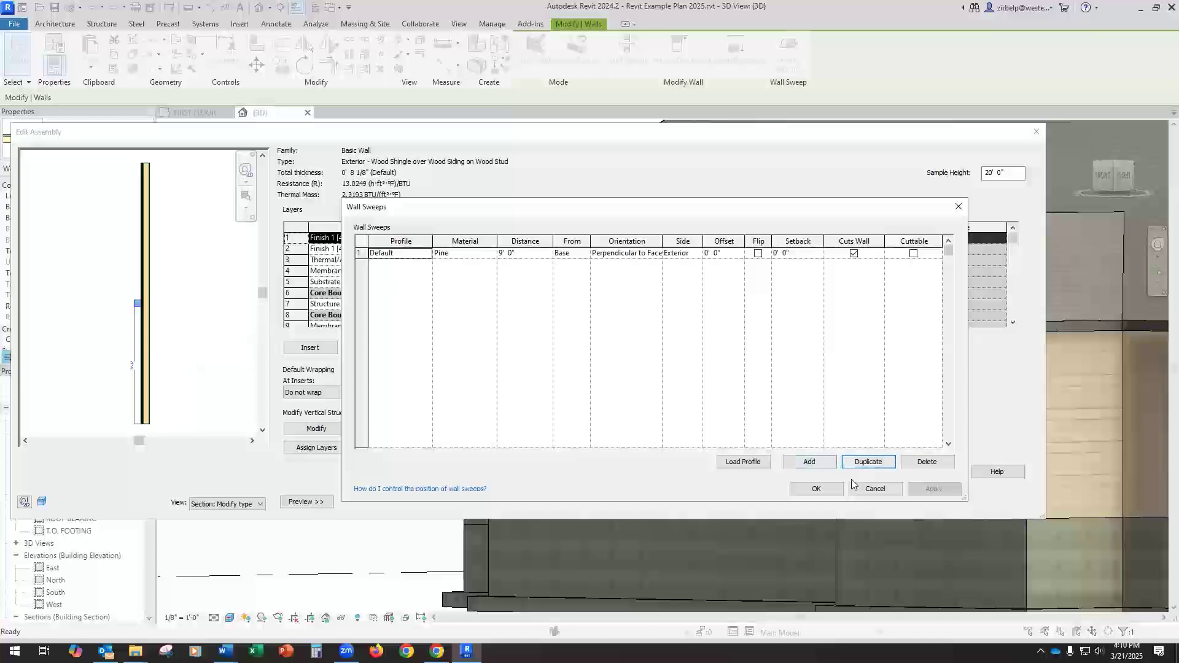
Step: Discard the pending sweep, assembly and type property changes and deselect the bump-out wall
left_click(876, 490)
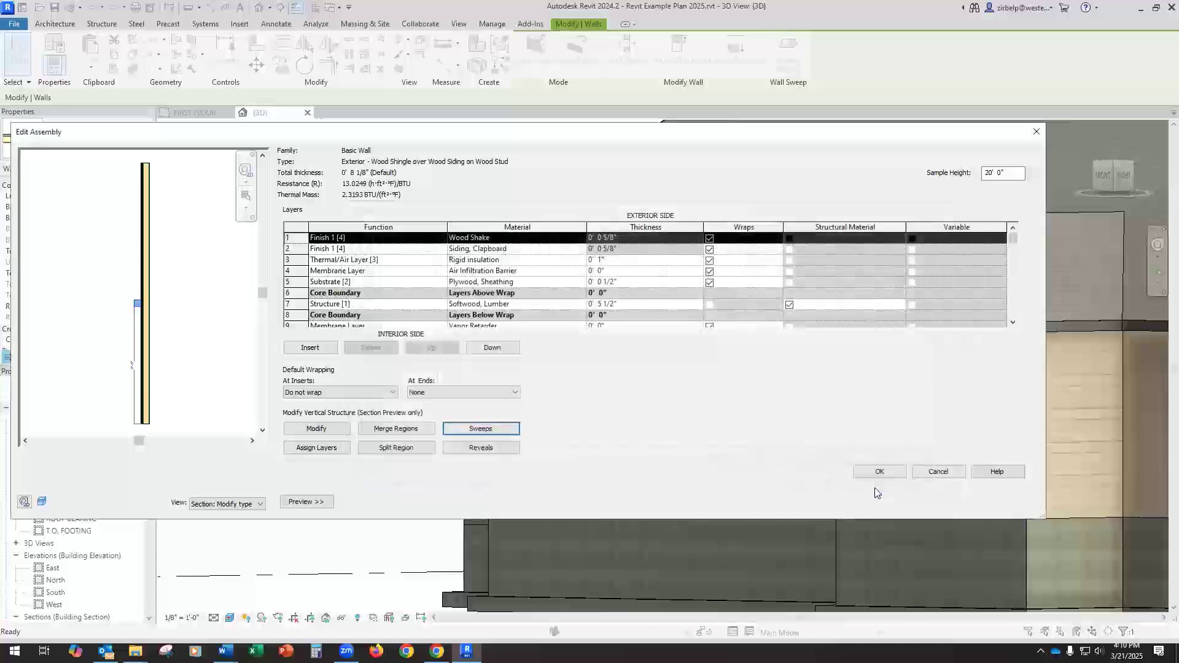
left_click(932, 473)
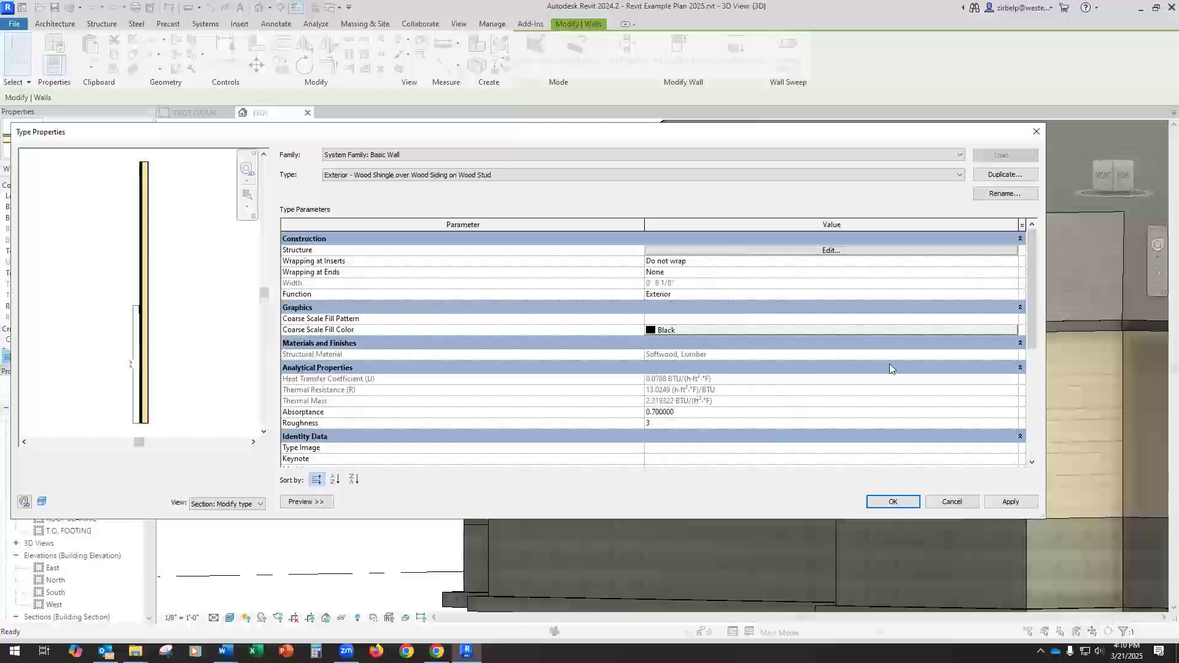
left_click(946, 504)
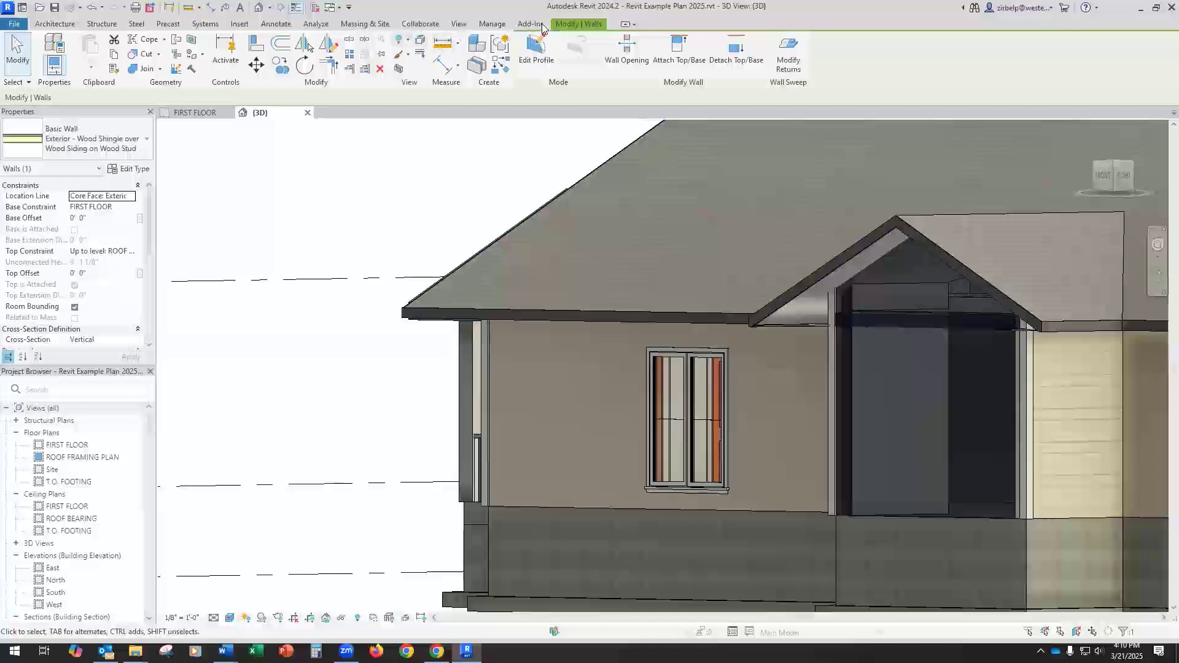
key("Escape")
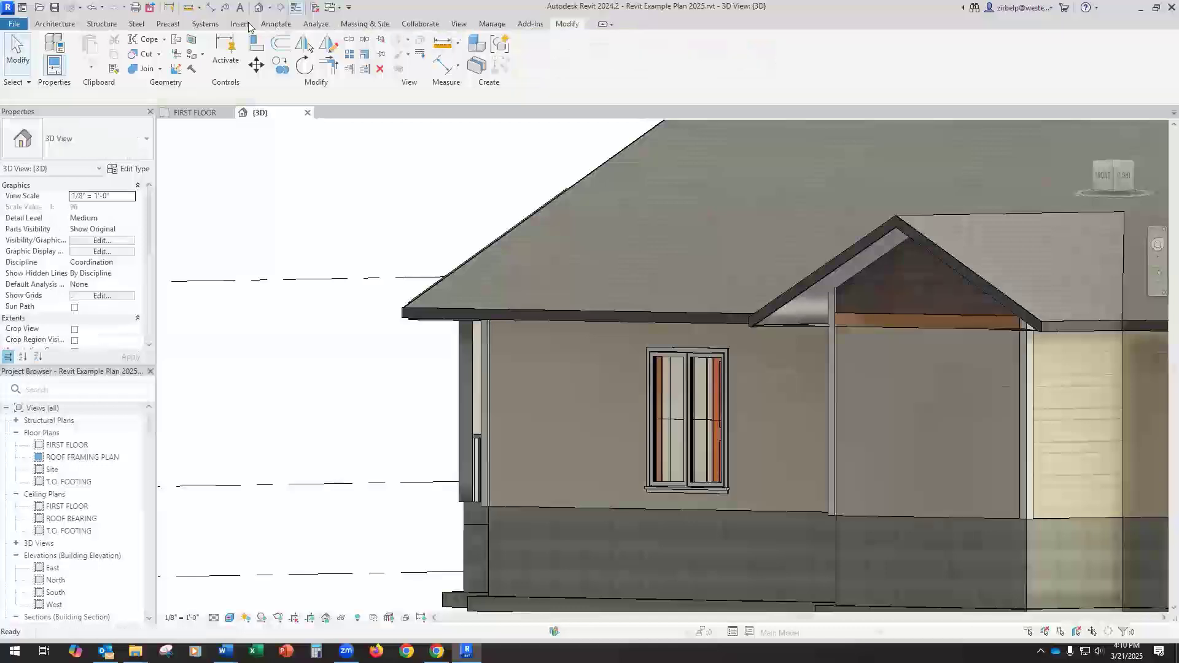
Step: Search the Autodesk cloud family library for "profile"
left_click(240, 24)
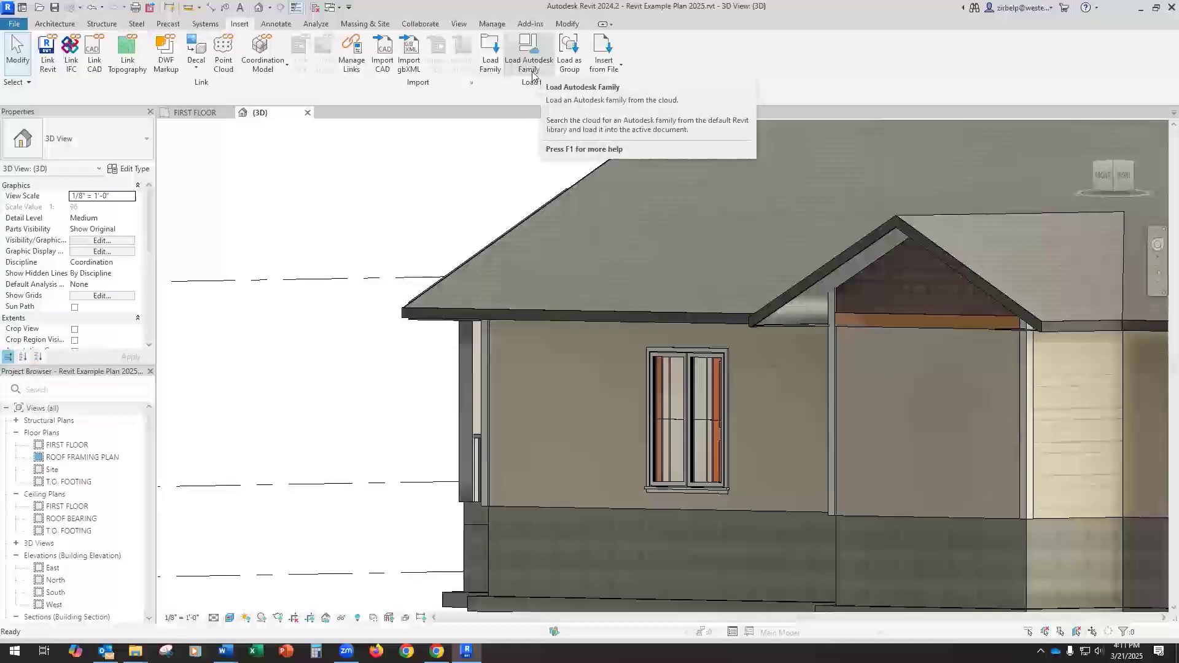
left_click(530, 54)
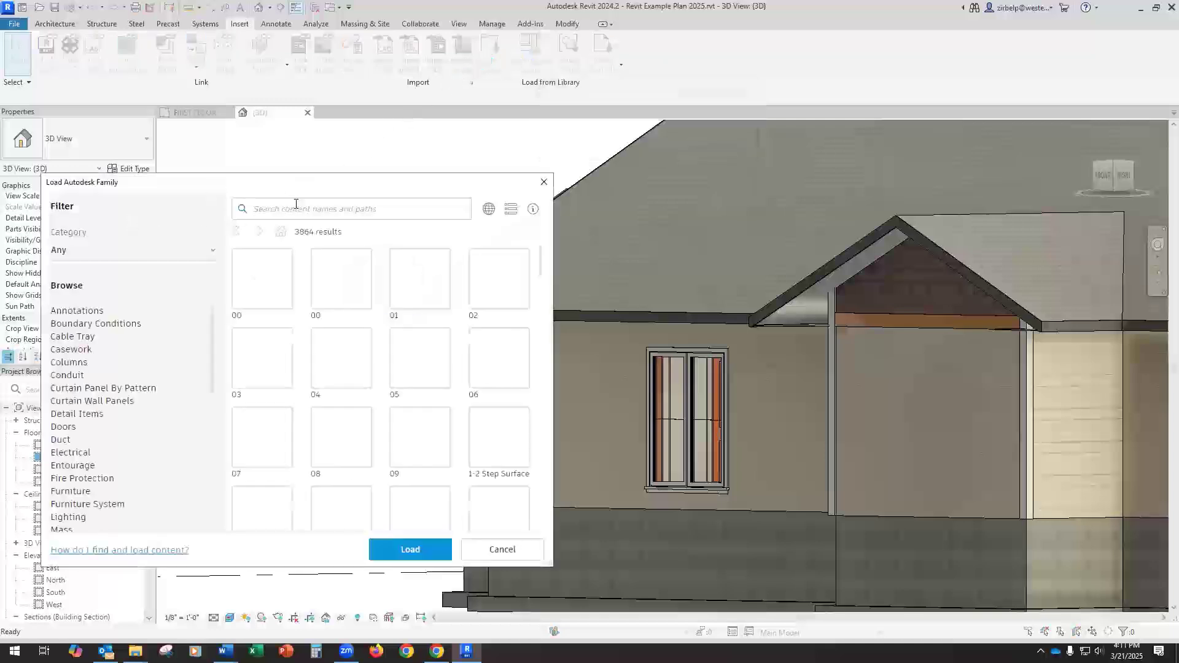
left_click(324, 207)
type("profile")
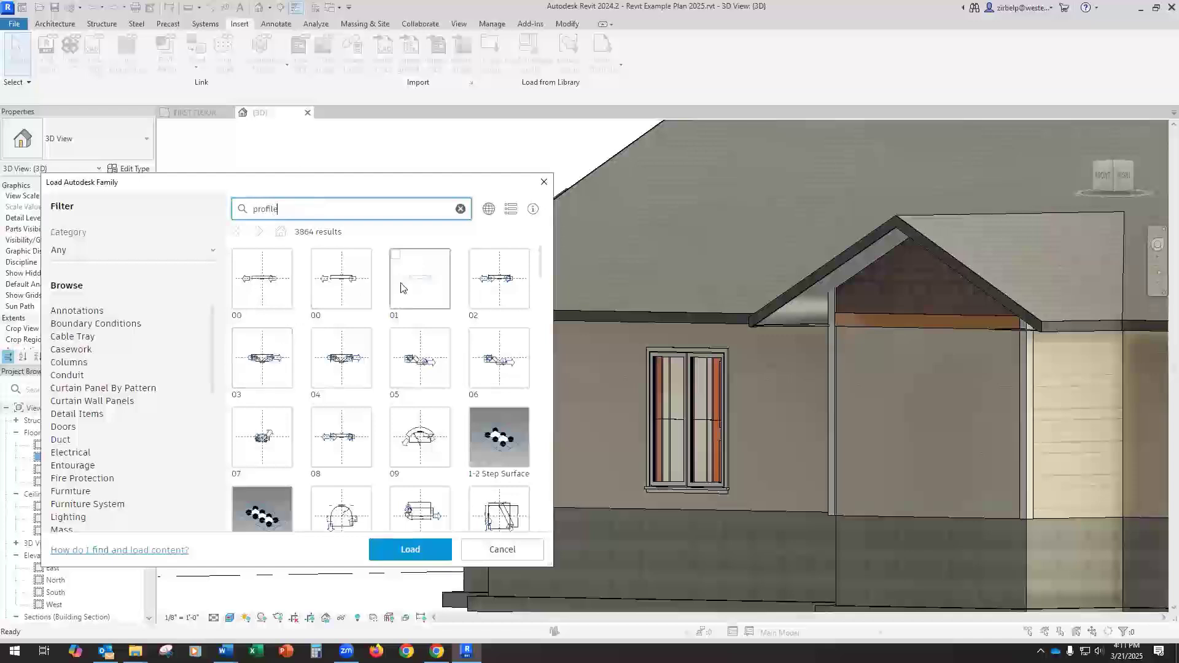
key("Return")
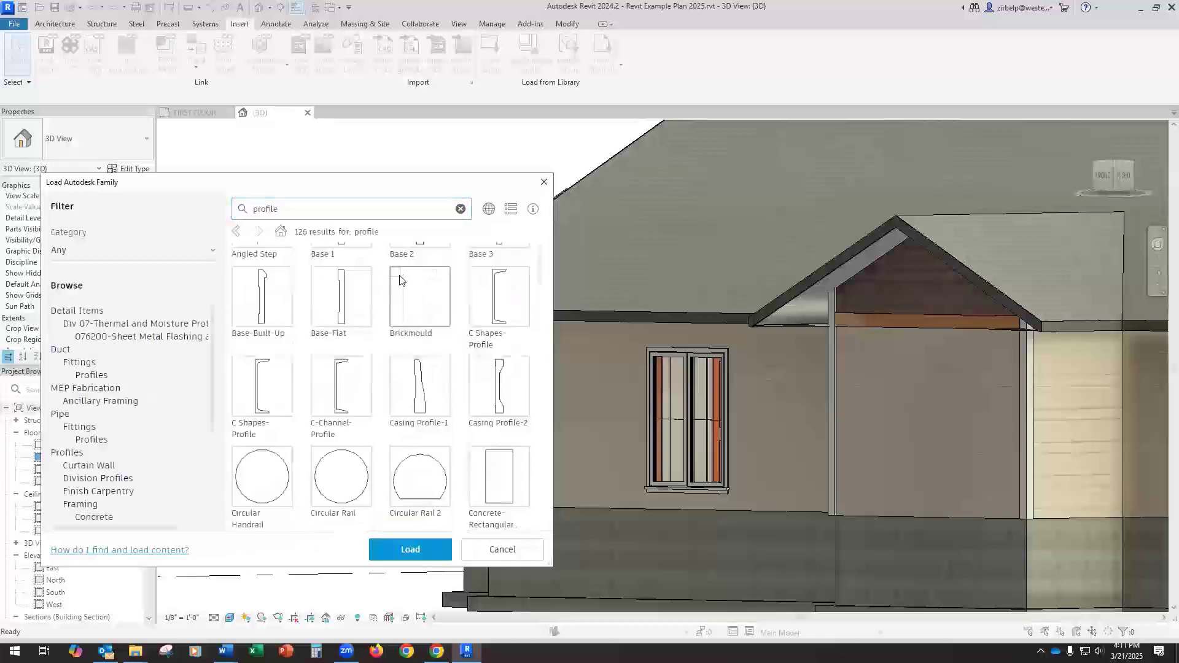
Step: Load the 2x6 type of the Dimension Lumber-Profile family into the project, overwriting the existing version without its parameter values
scroll(399, 280, "down", 3)
scroll(400, 281, "down", 2)
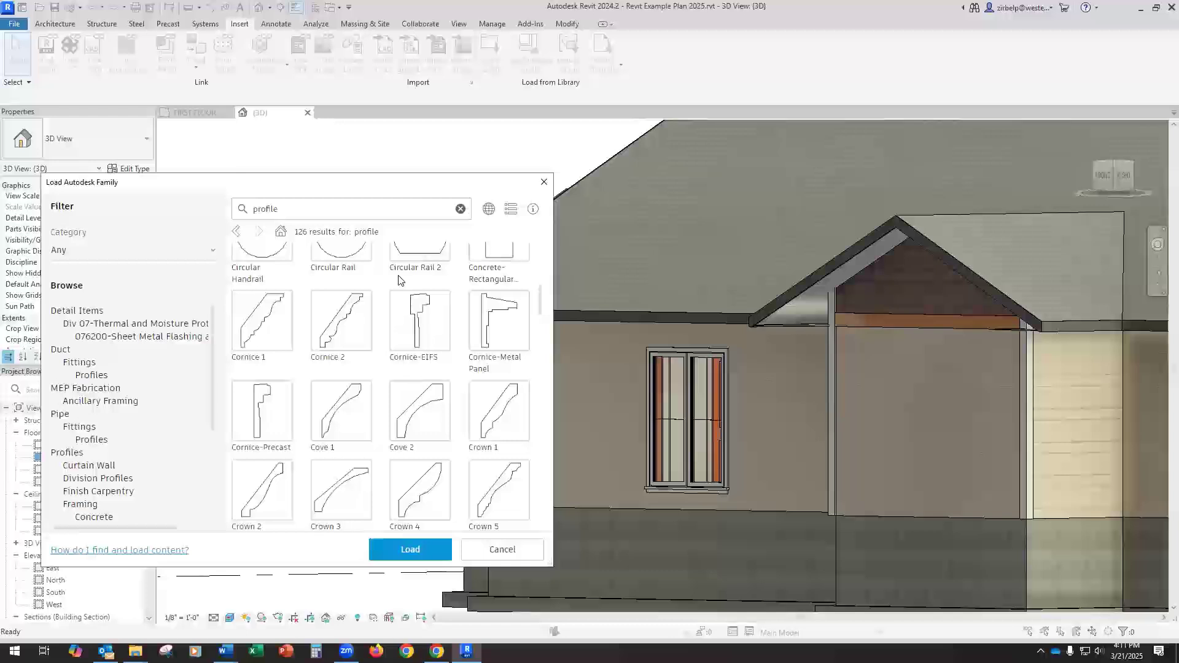
scroll(399, 281, "up", 5)
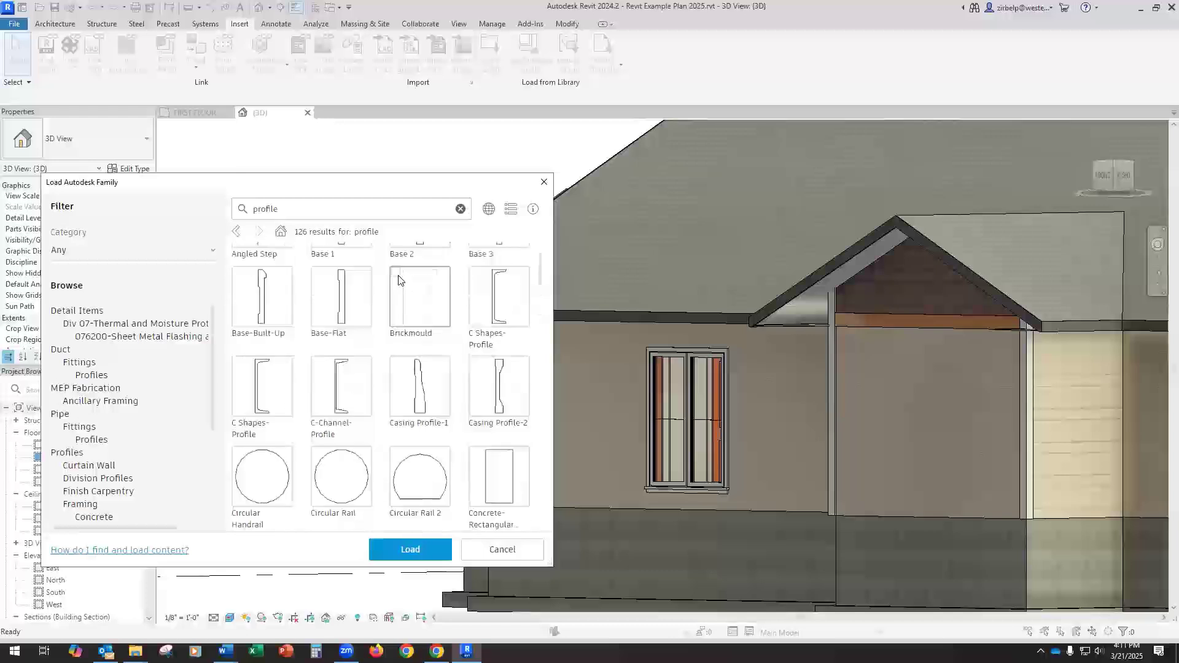
scroll(399, 281, "down", 5)
scroll(398, 281, "down", 3)
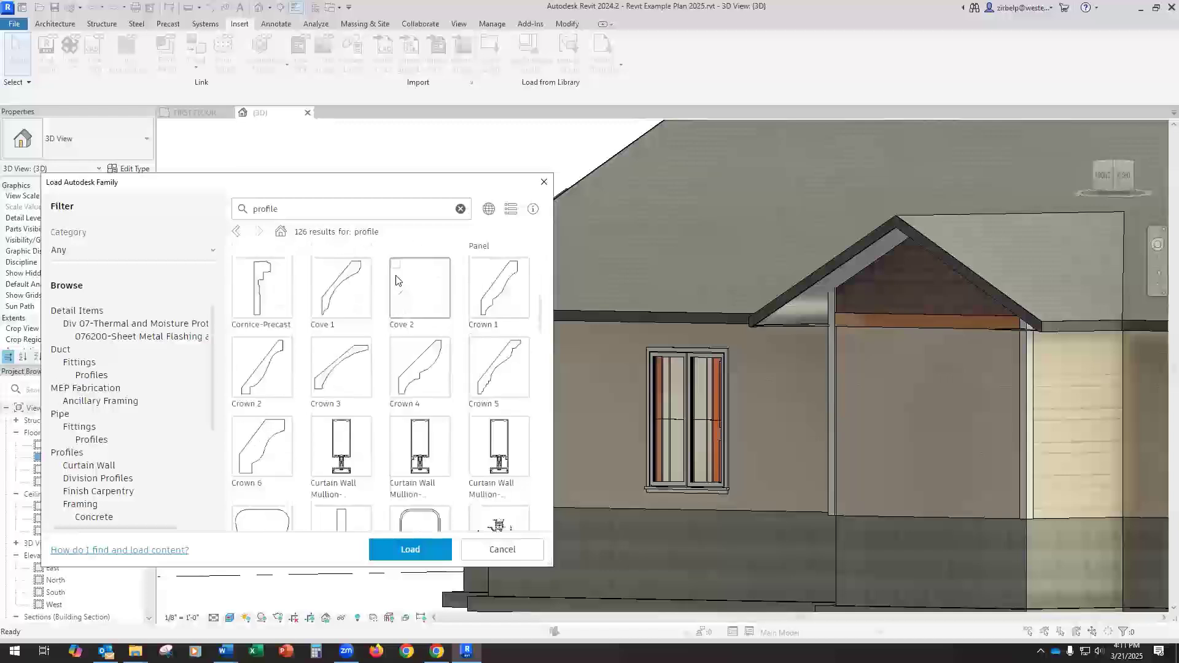
scroll(396, 281, "down", 3)
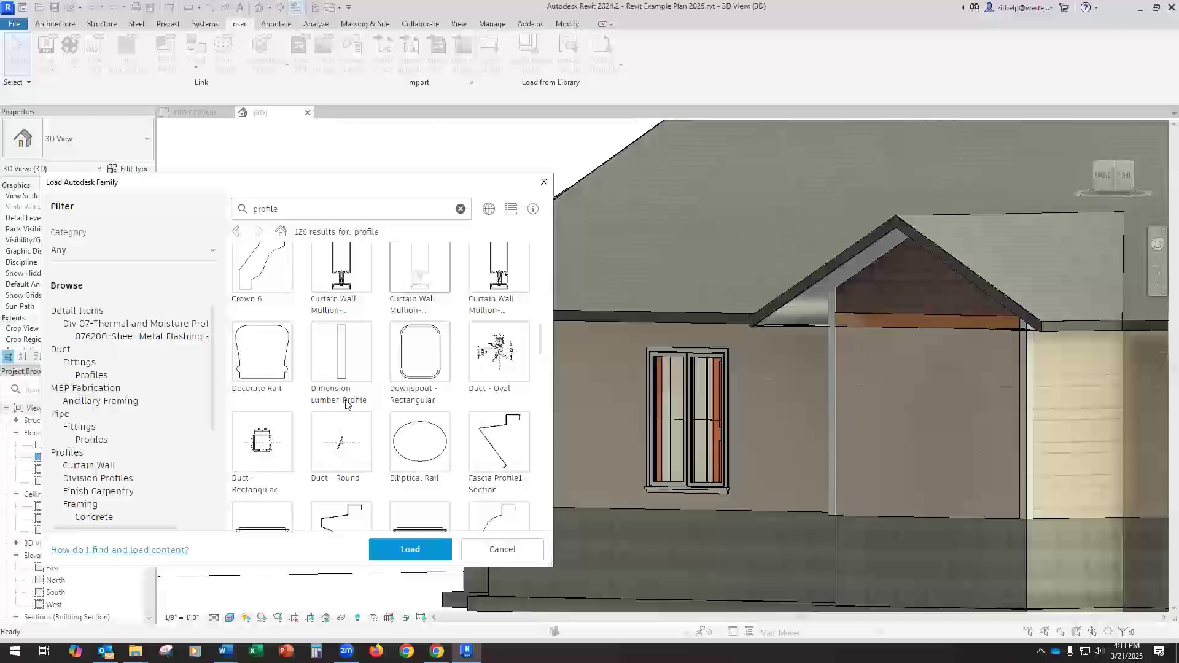
left_click(316, 328)
left_click(410, 551)
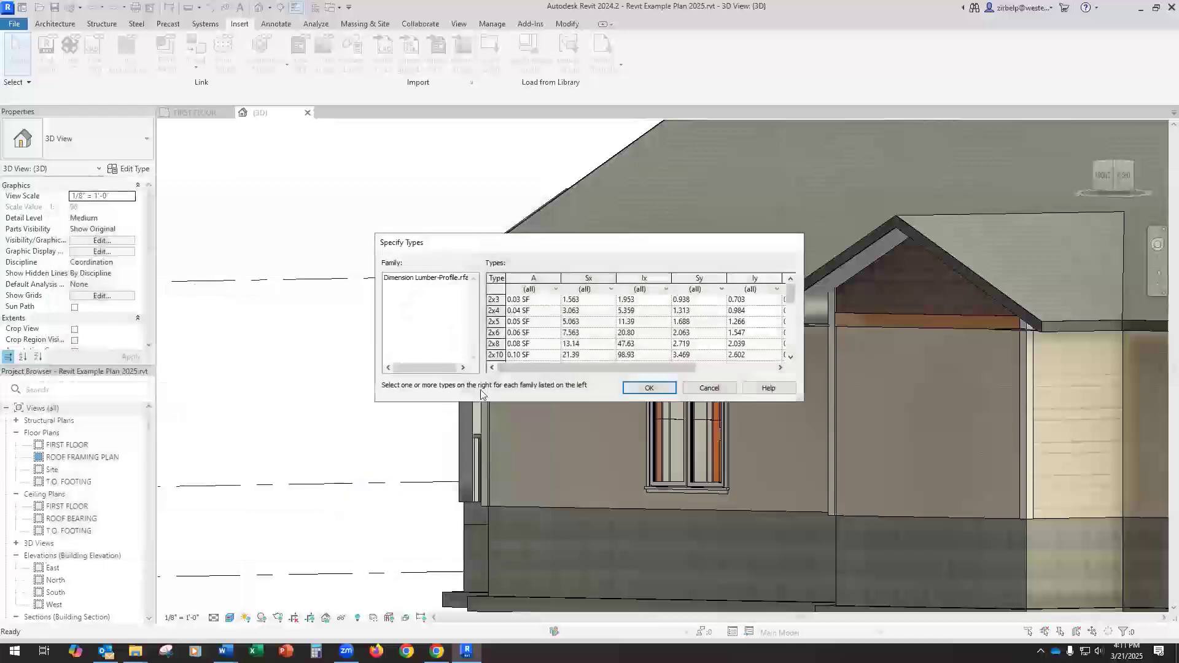
left_click(491, 333)
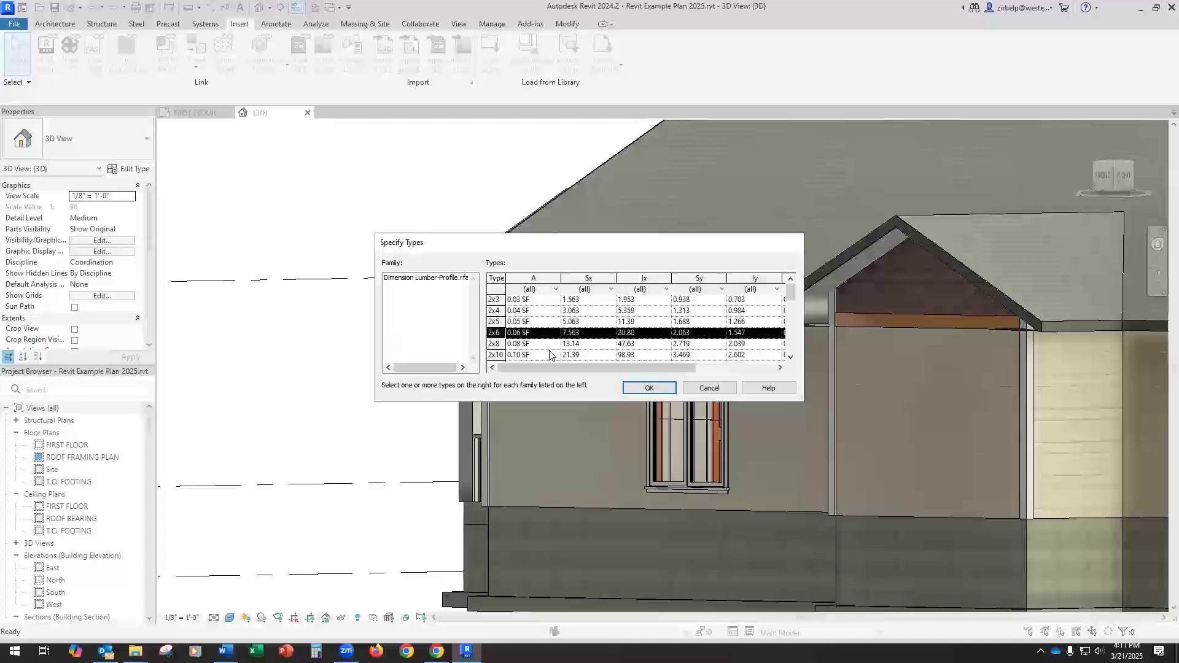
left_click(649, 389)
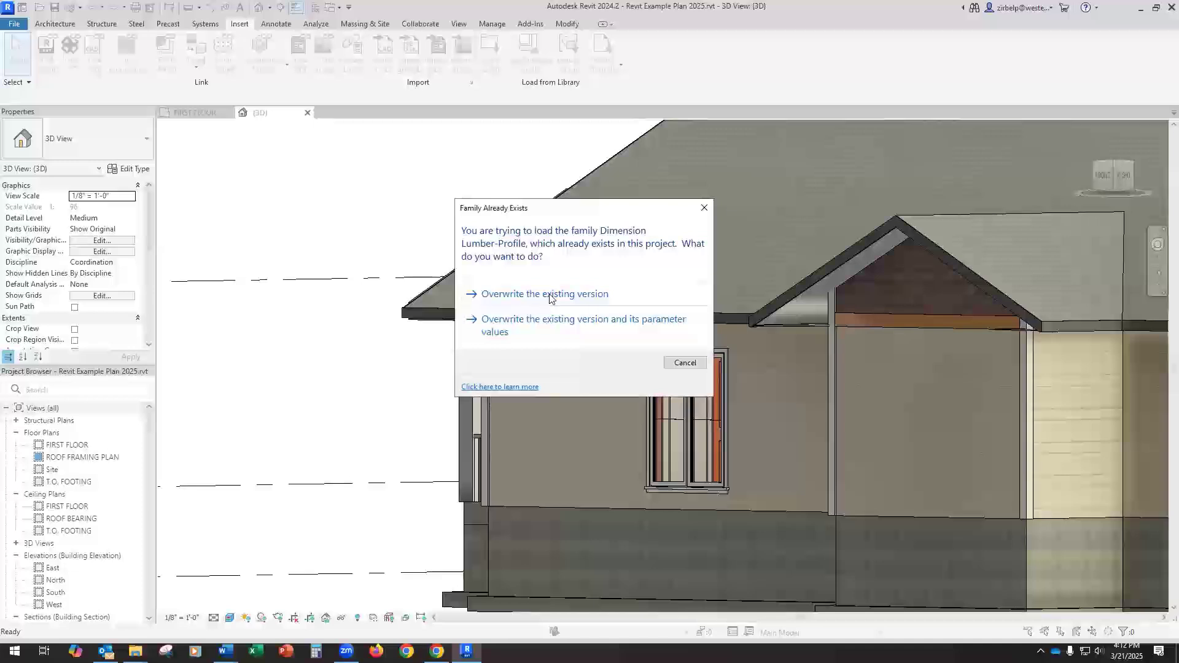
left_click(550, 298)
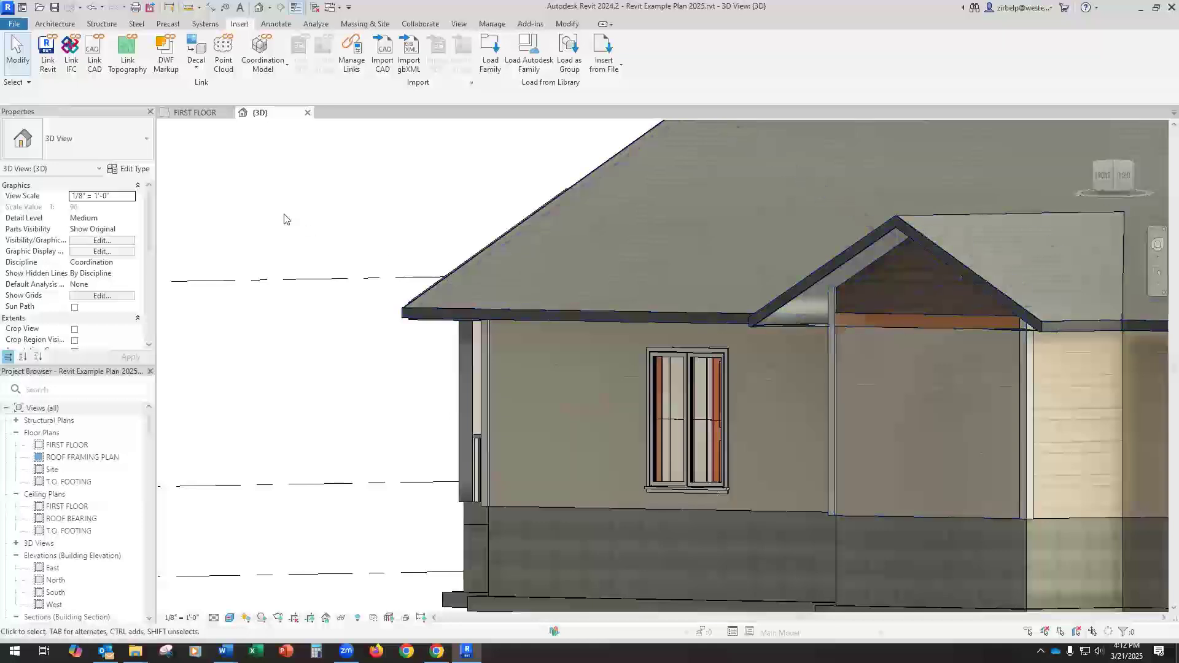
Step: Assign the Dimension Lumber-Profile : 2x6 profile to the pine sweep in the bump-out front wall's type structure and apply it
left_click(885, 439)
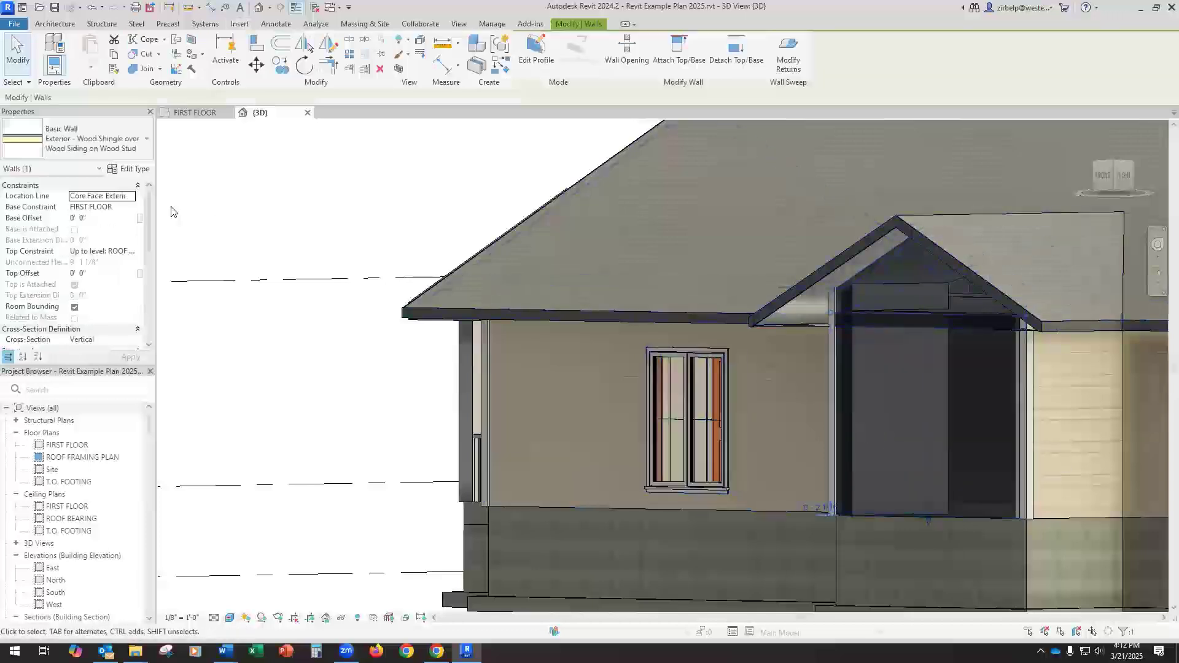
left_click(138, 169)
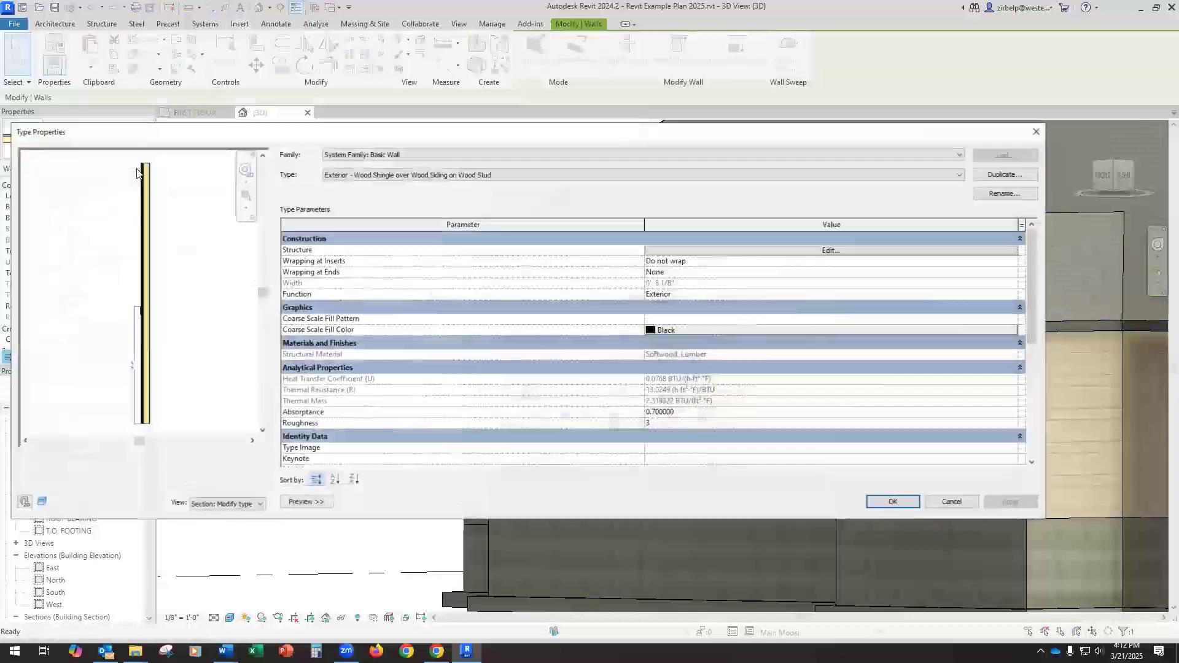
left_click(752, 249)
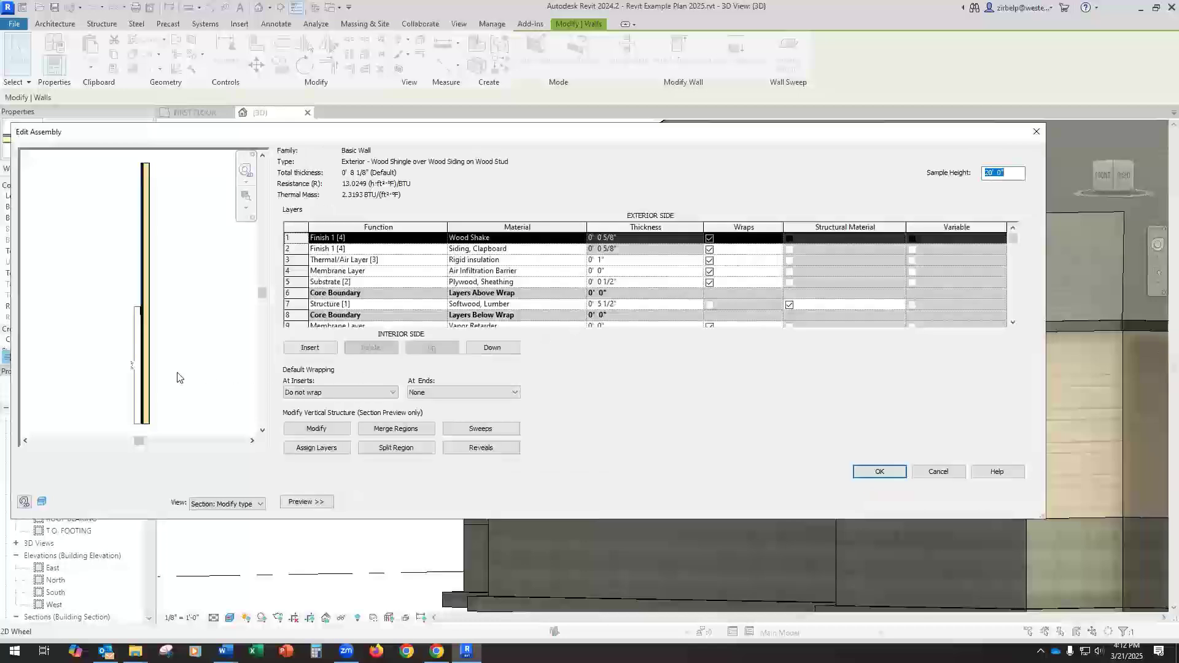
scroll(125, 307, "up", 3)
scroll(126, 301, "up", 3)
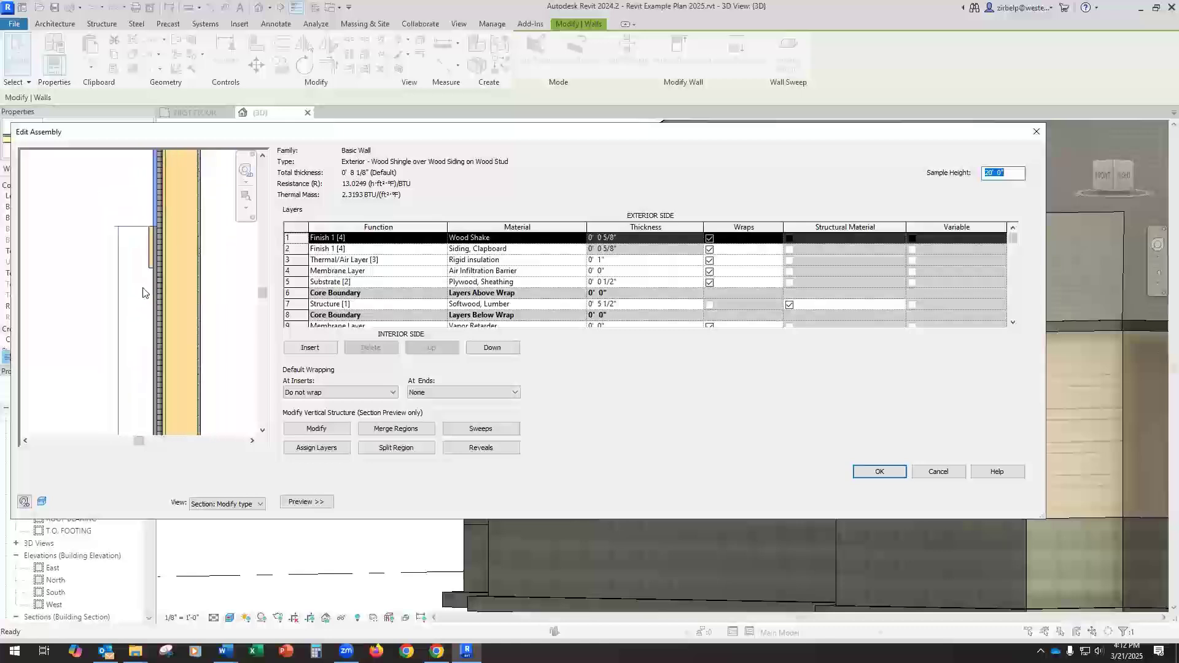
left_click(497, 428)
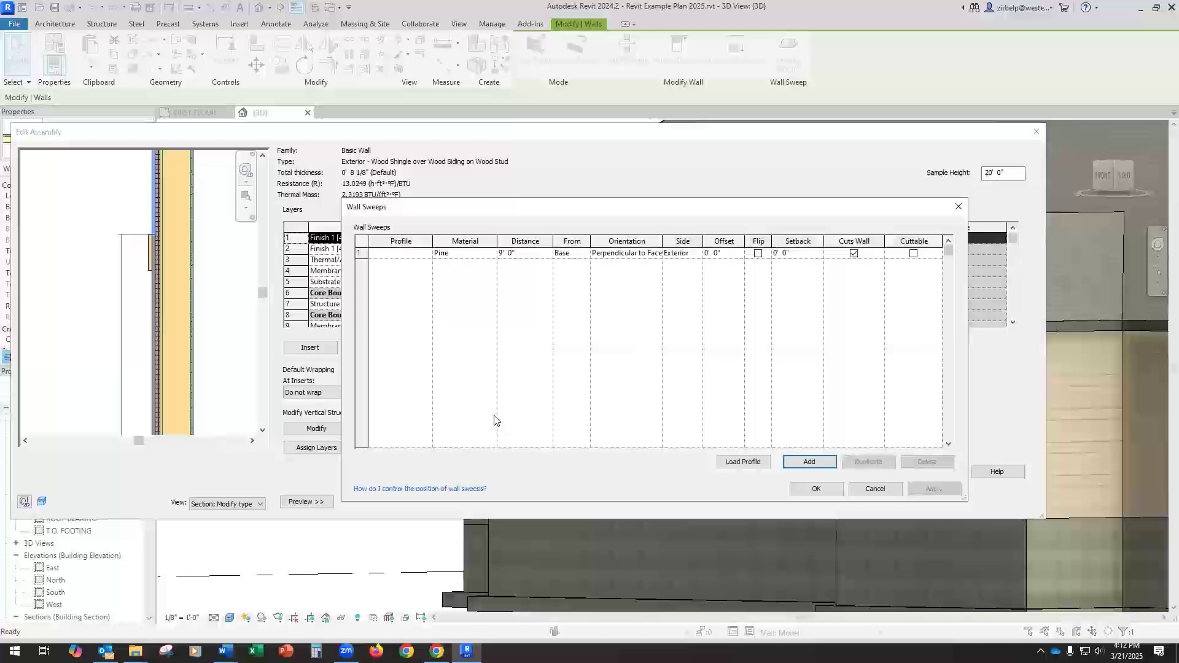
left_click(430, 260)
left_click(429, 258)
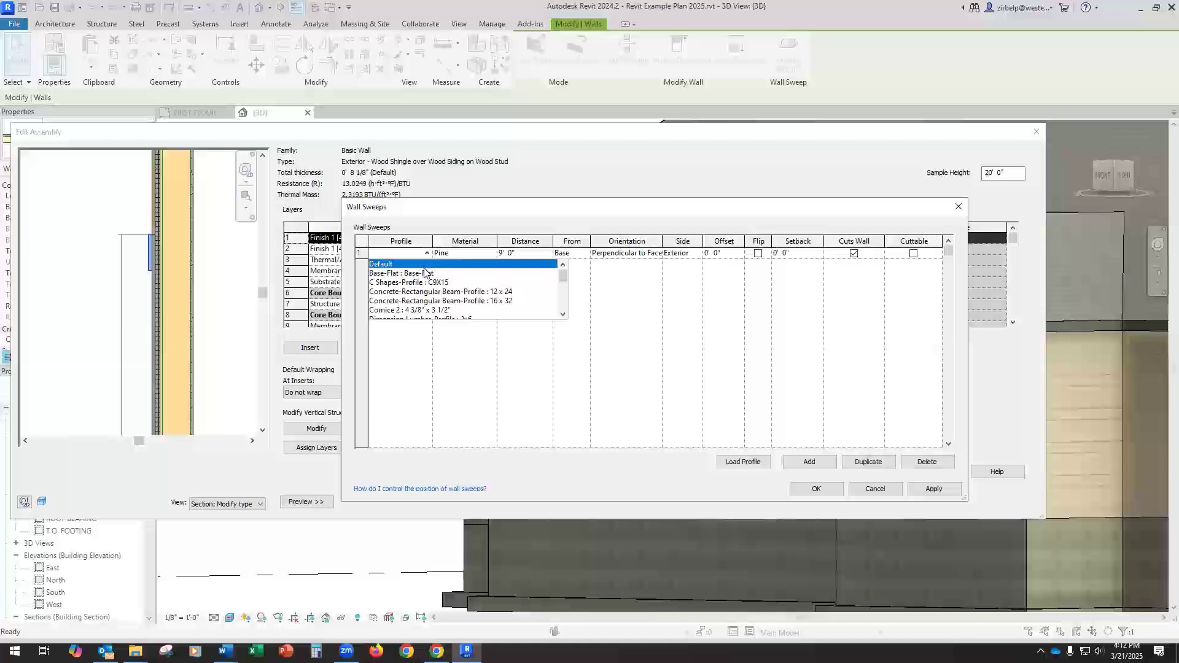
scroll(426, 273, "down", 1)
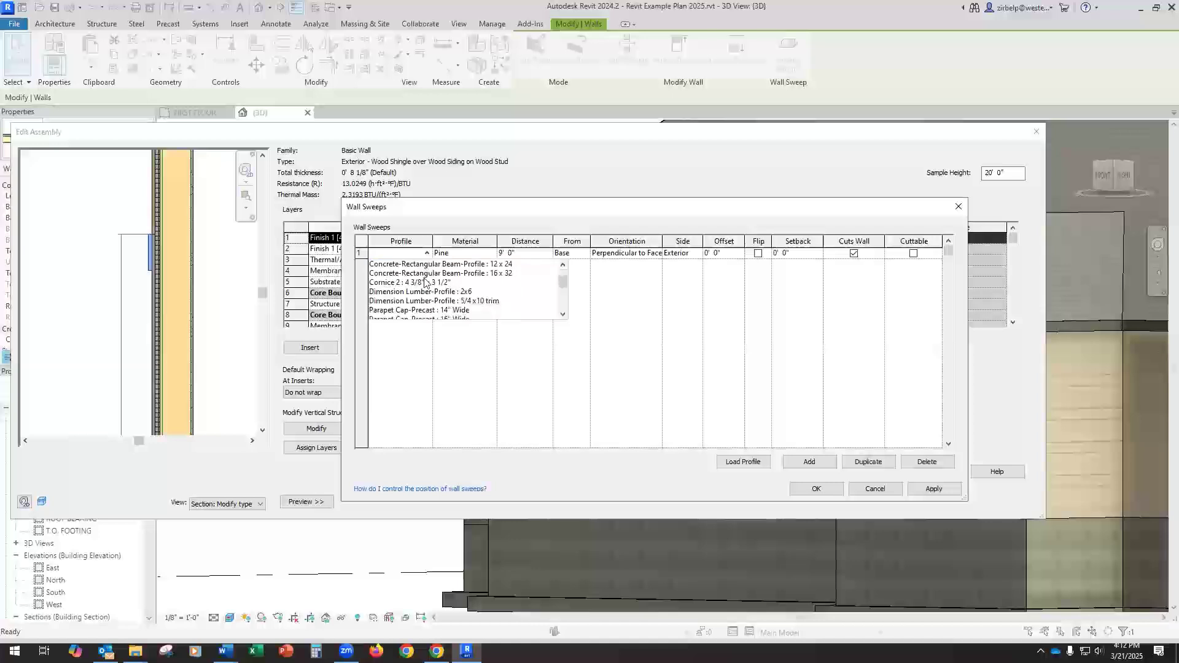
left_click(454, 294)
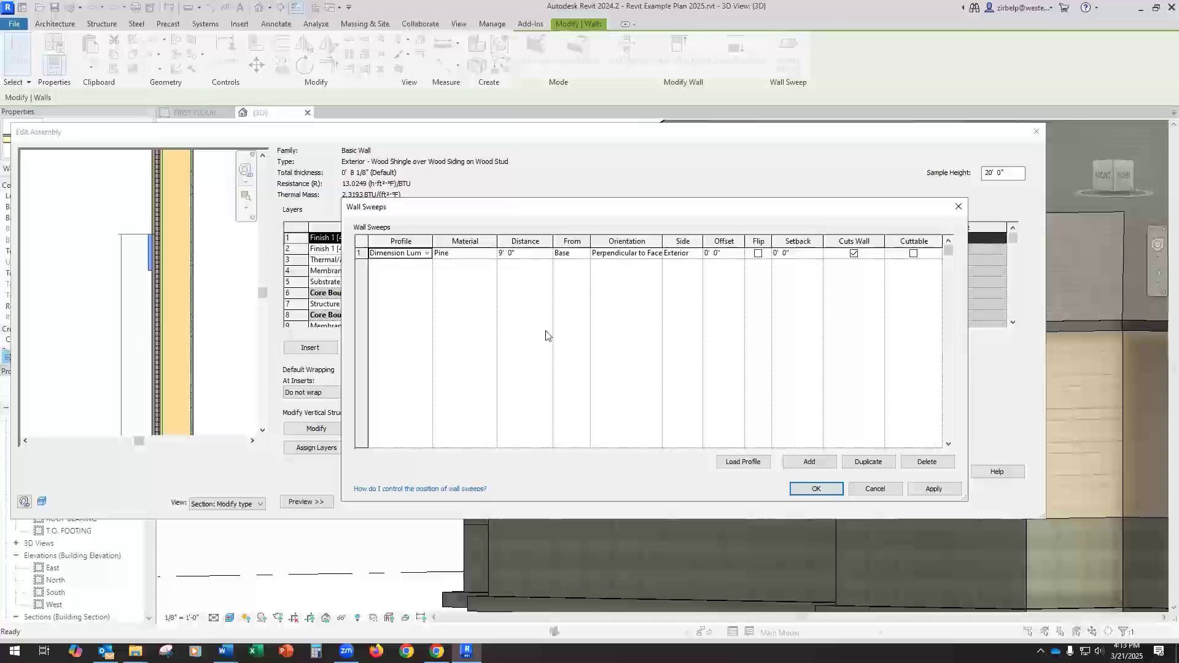
left_click(936, 493)
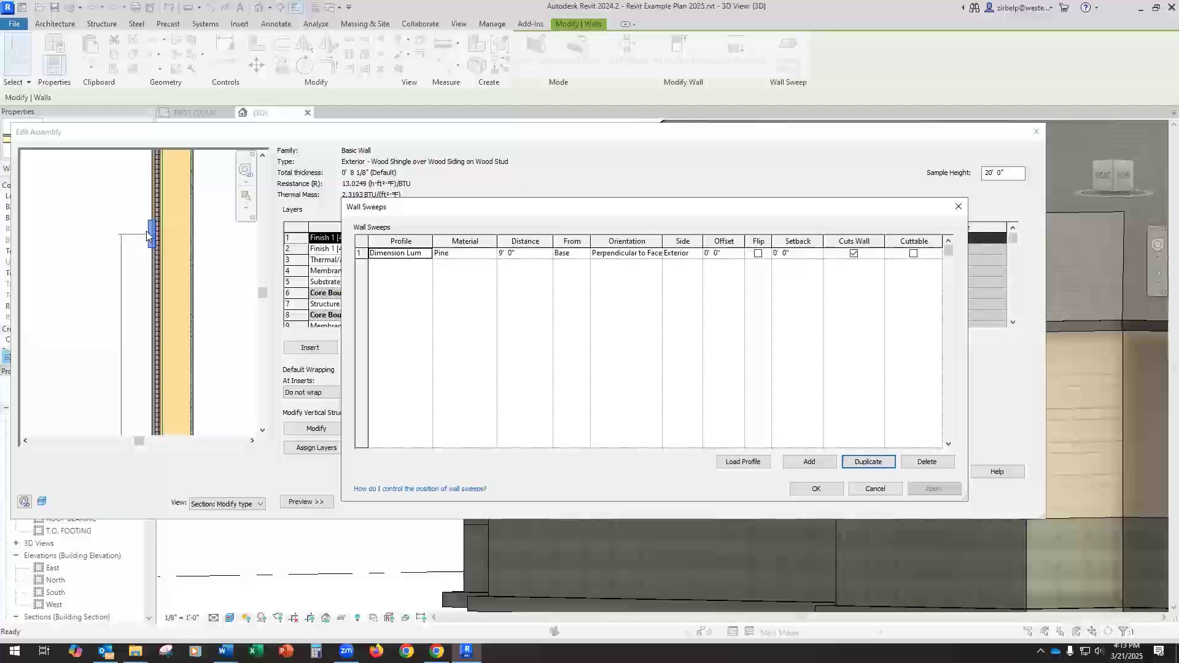
Step: Set the pine sweep's distance from the wall base to 9' 9.25"
left_click(523, 253)
left_click(523, 253)
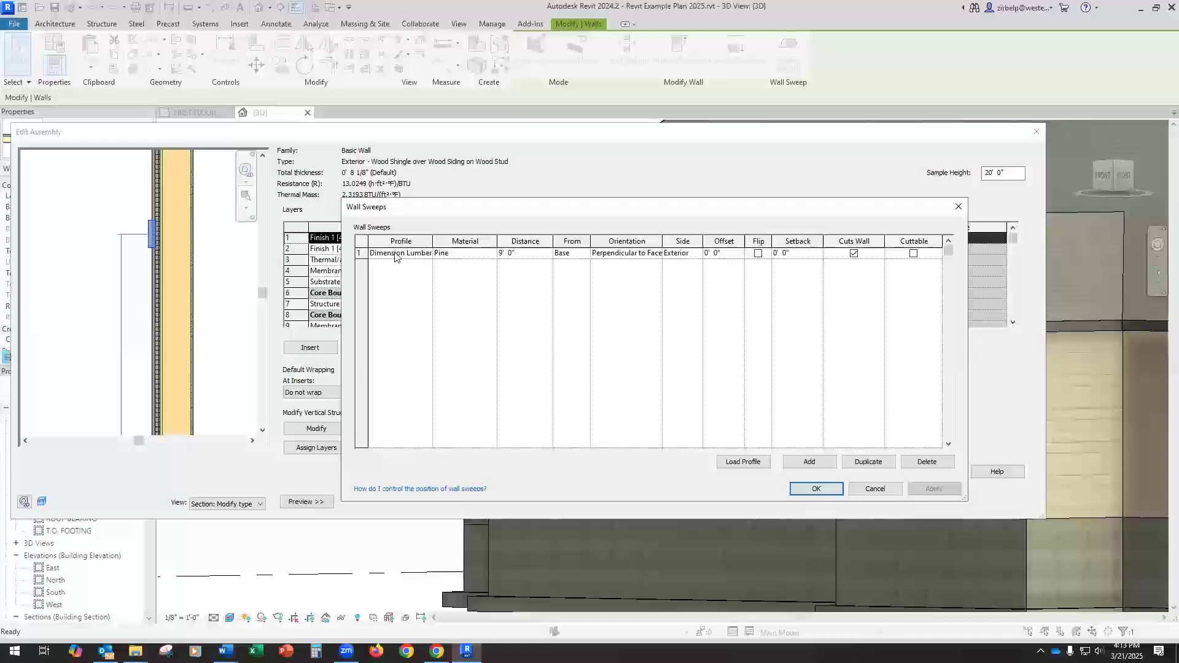
double_click(510, 253)
type("9.25")
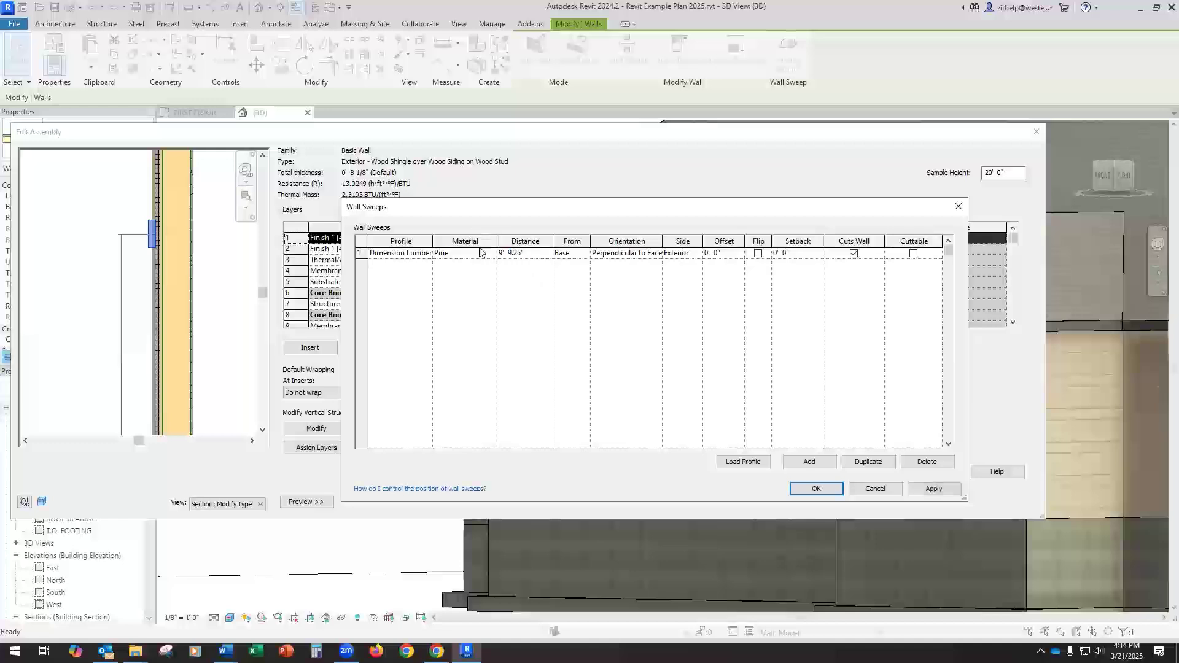
Step: Set the pine sweep's distance from the wall base to 8' 9.25" and accept the sweep settings
double_click(499, 253)
type("8")
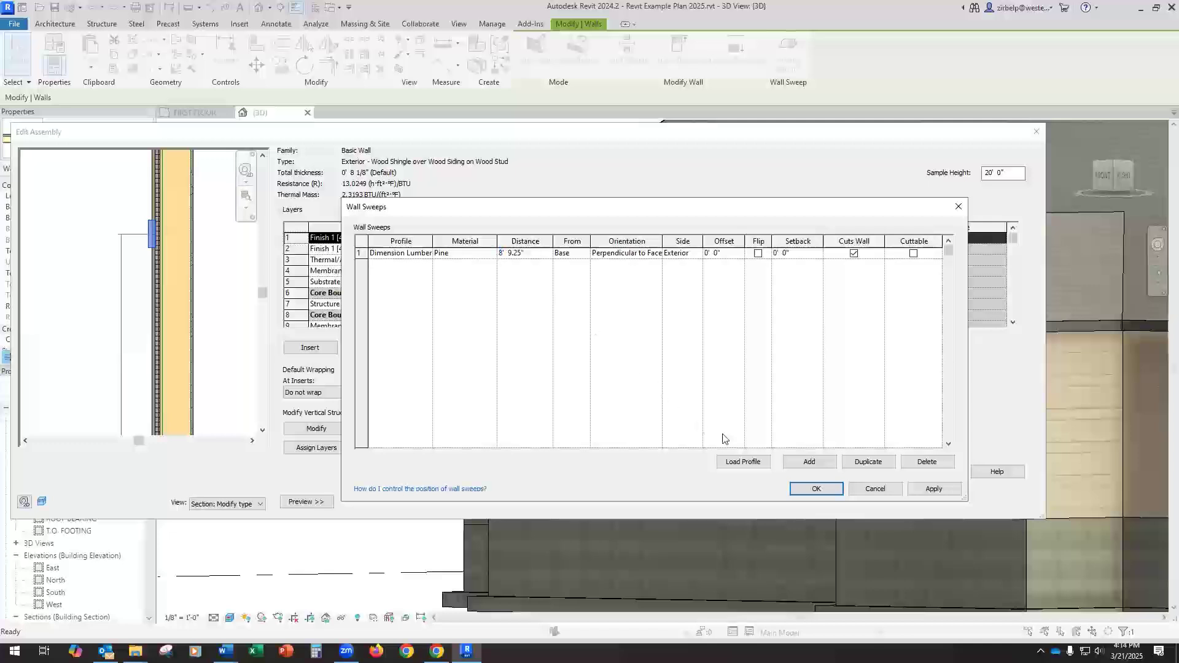
left_click(817, 489)
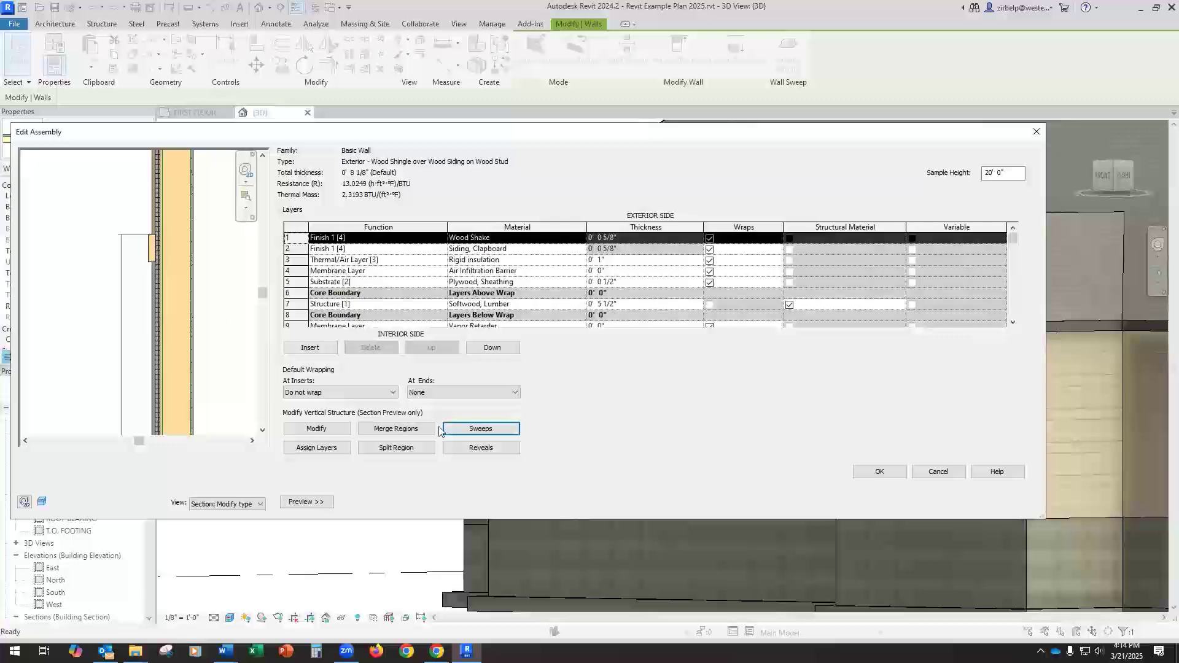
left_click(482, 429)
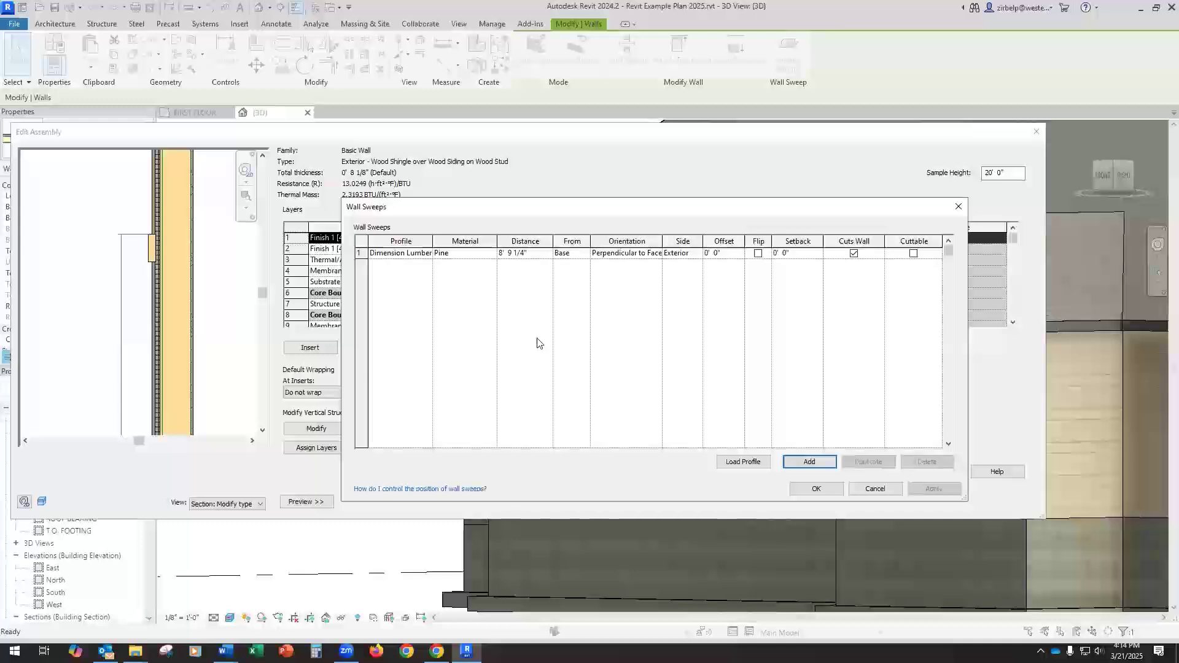
left_click(411, 258)
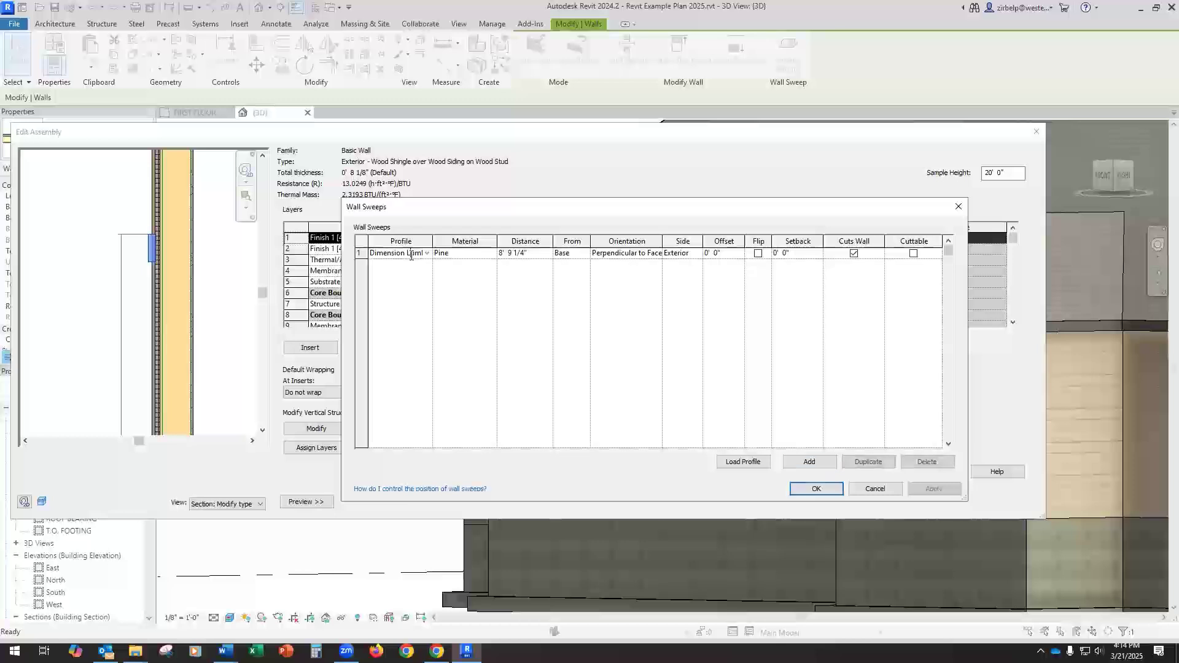
left_click(428, 254)
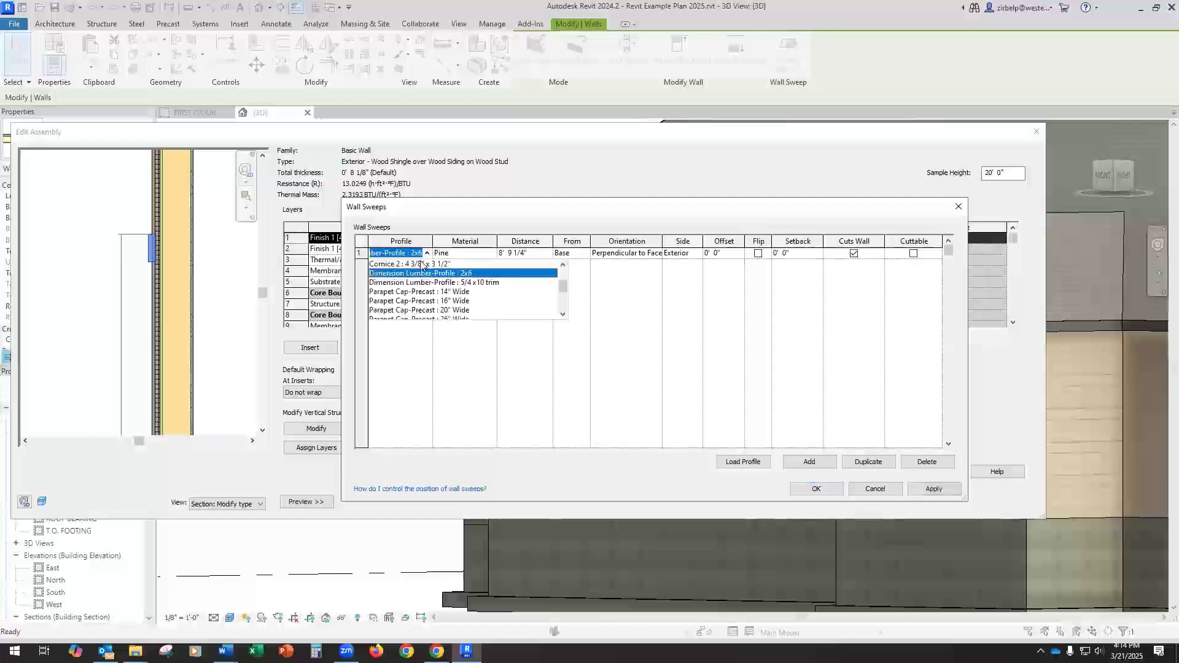
left_click(417, 273)
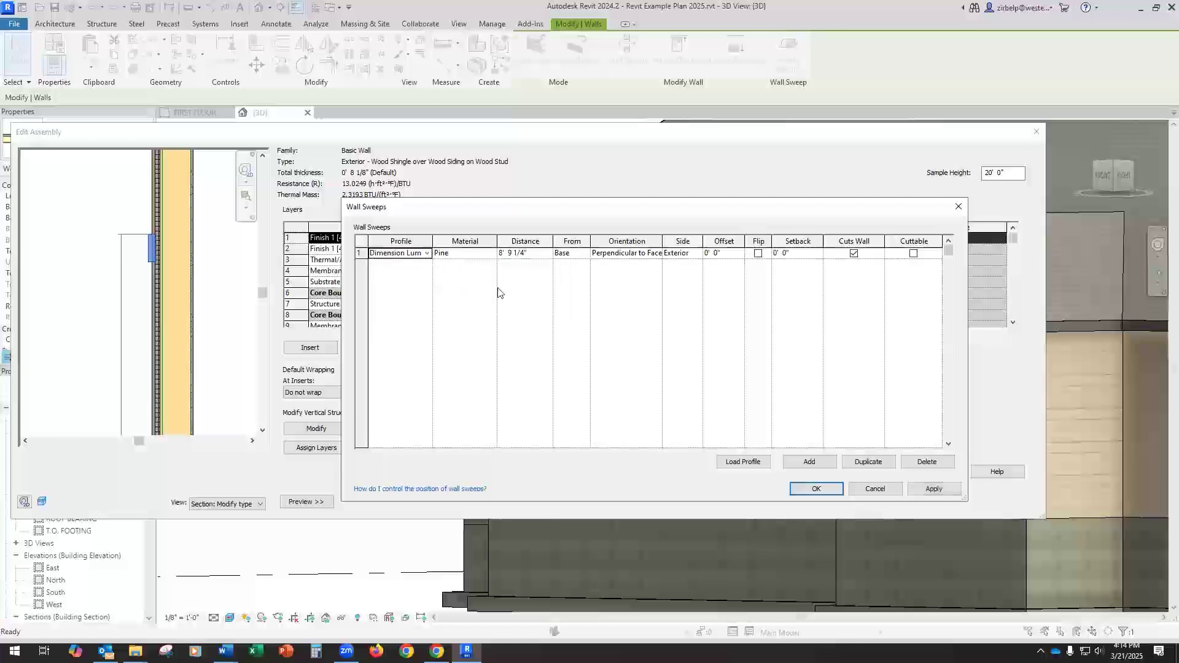
left_click(876, 489)
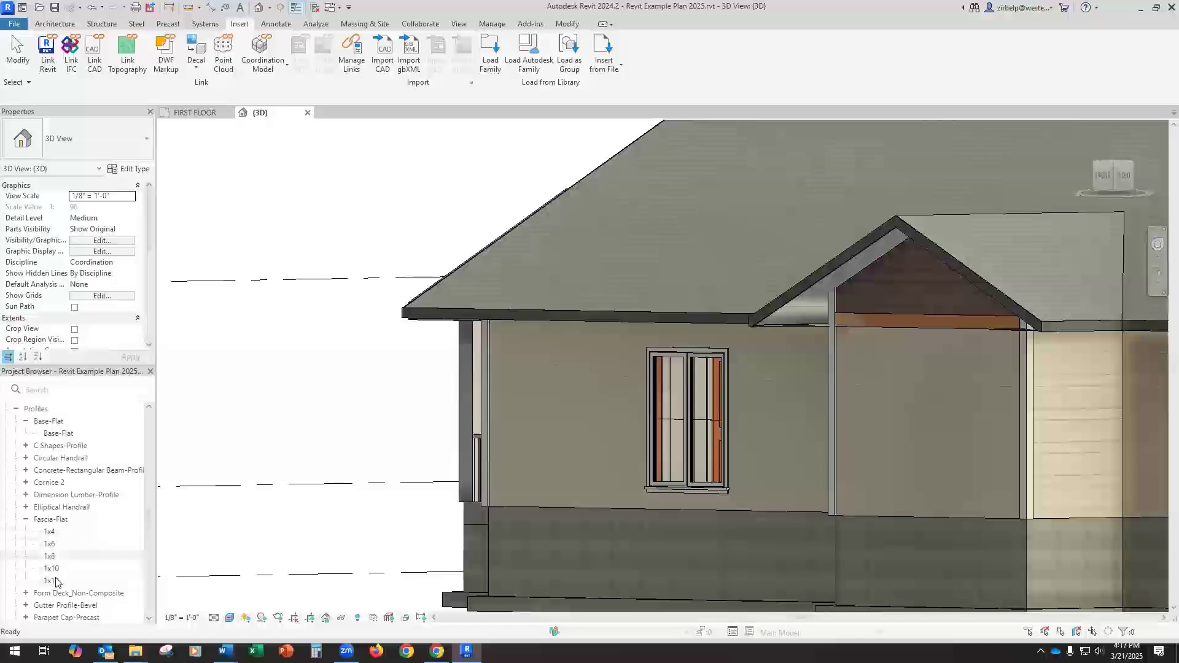
Step: Duplicate the 2x6 type of the Dimension Lumber-Profile family and name the copy "1x8 trim"
scroll(58, 539, "down", 2)
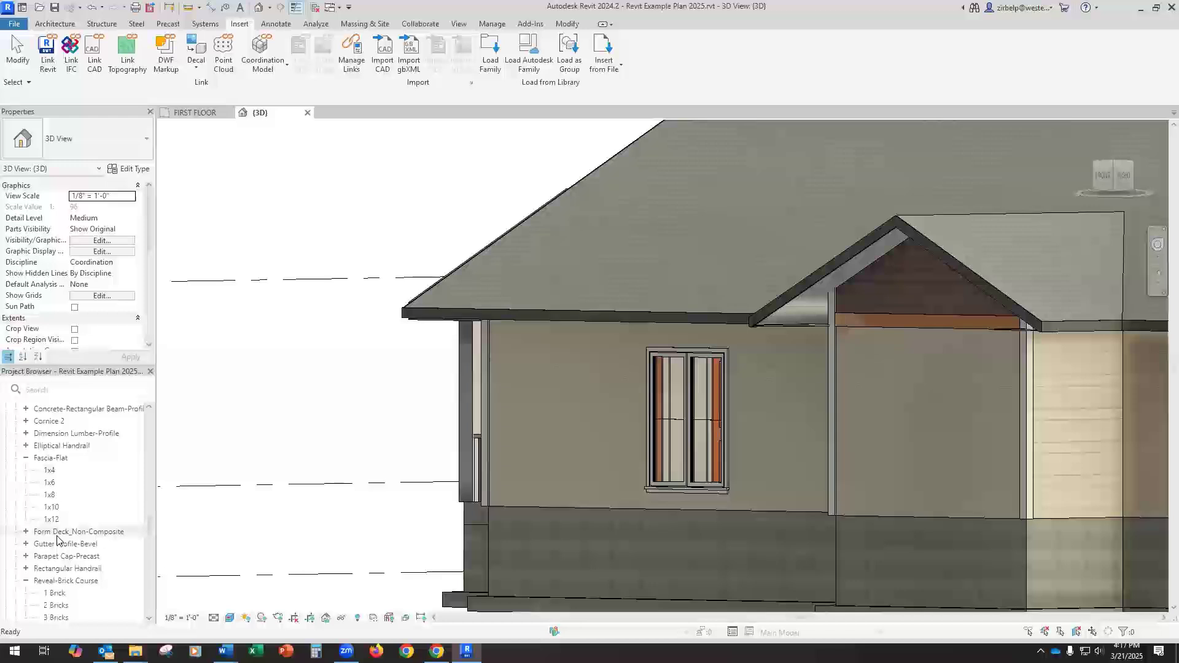
scroll(57, 538, "up", 2)
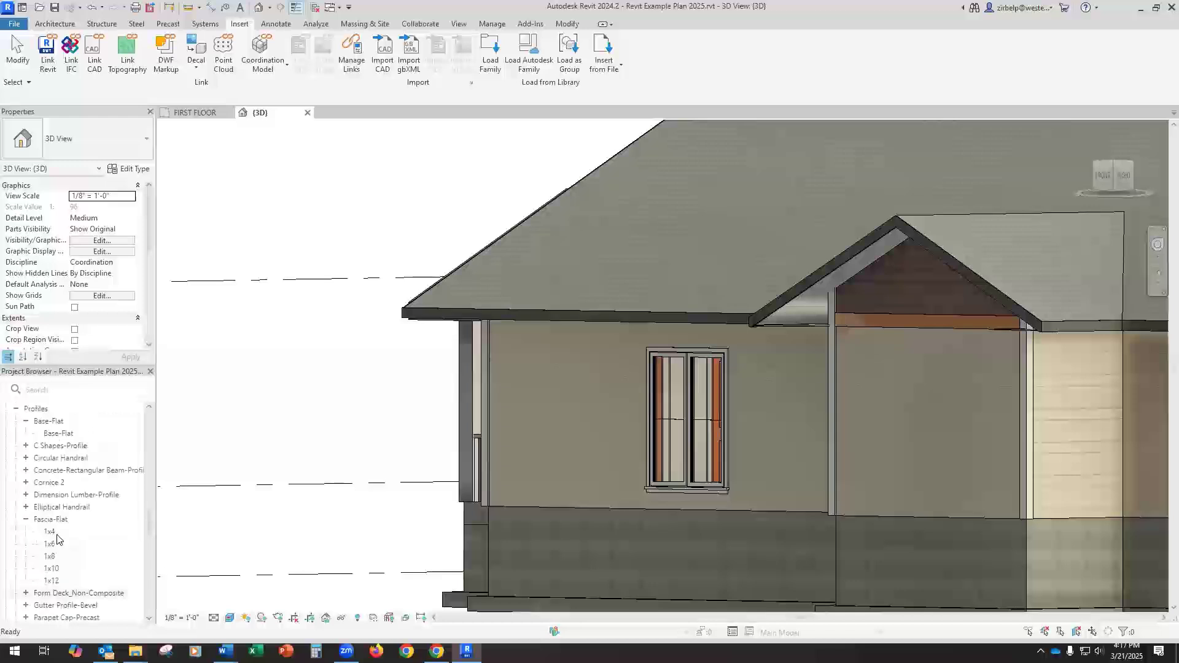
left_click(25, 496)
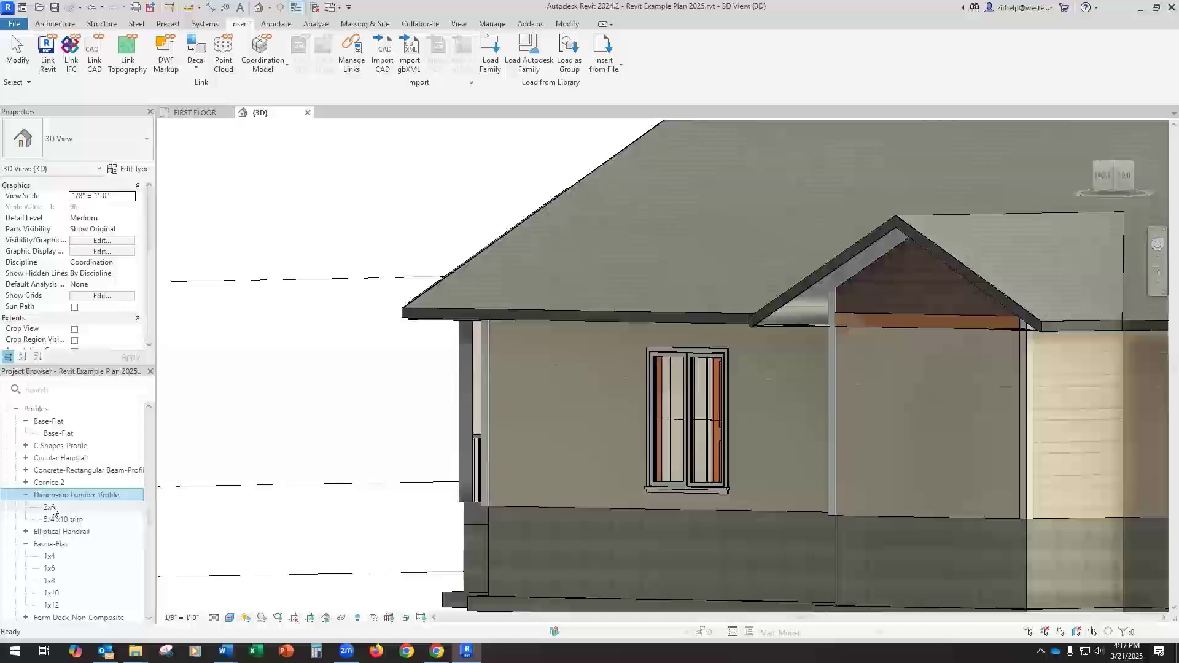
left_click(49, 507)
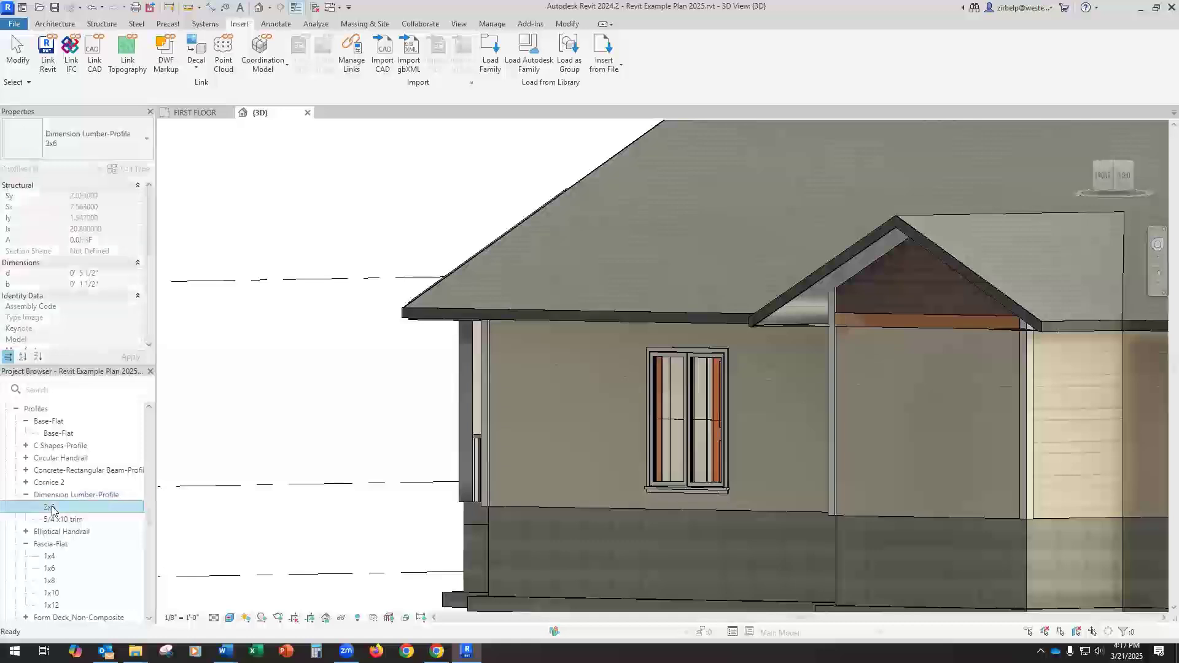
right_click(52, 510)
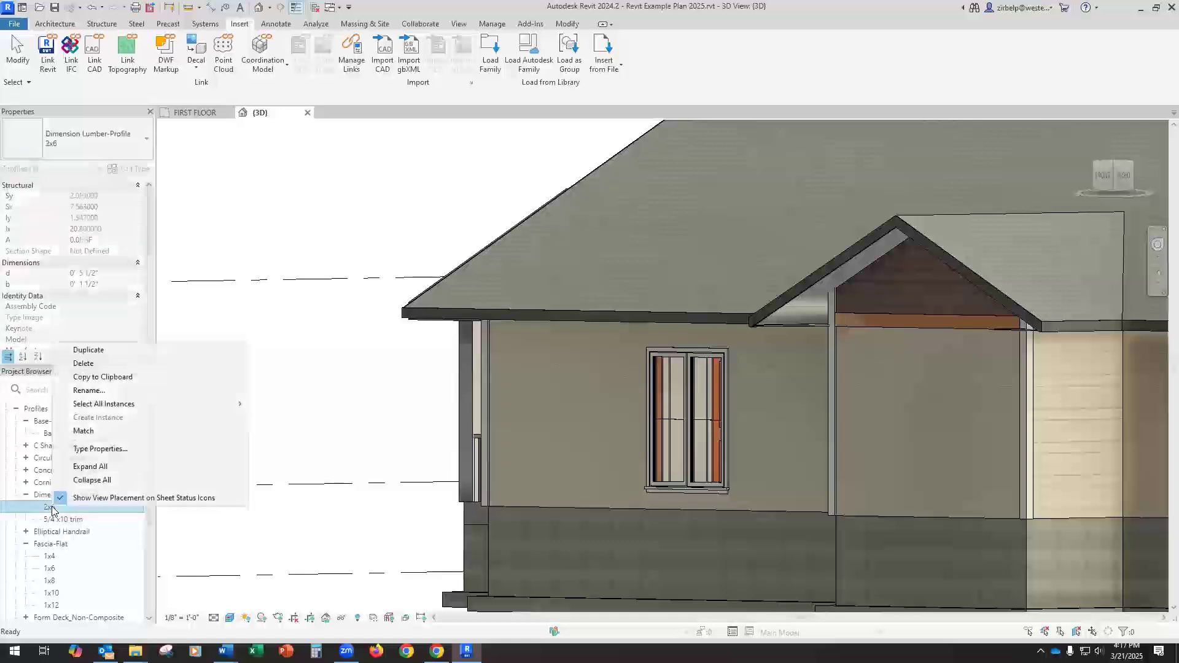
left_click(109, 352)
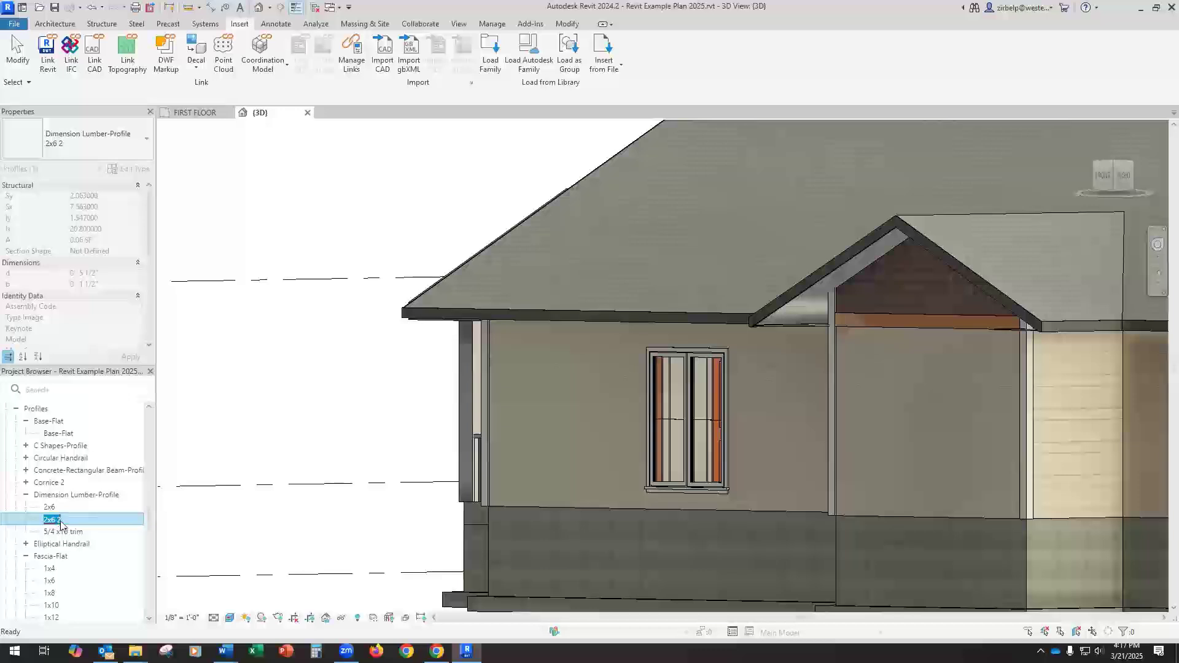
right_click(62, 521)
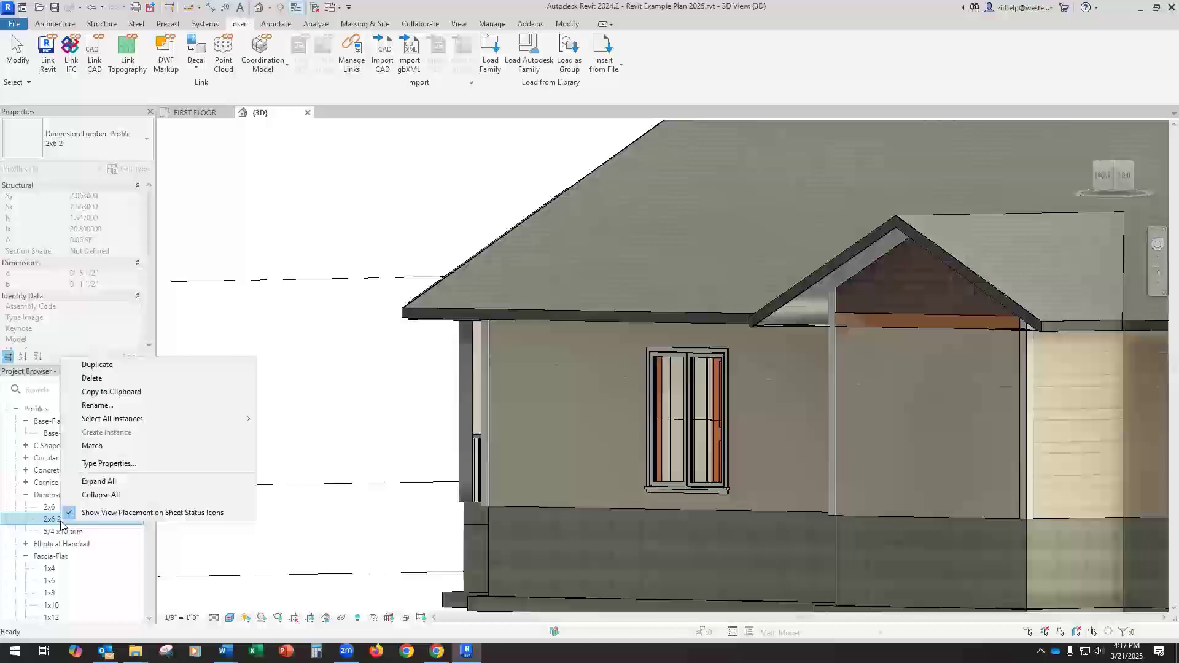
left_click(102, 408)
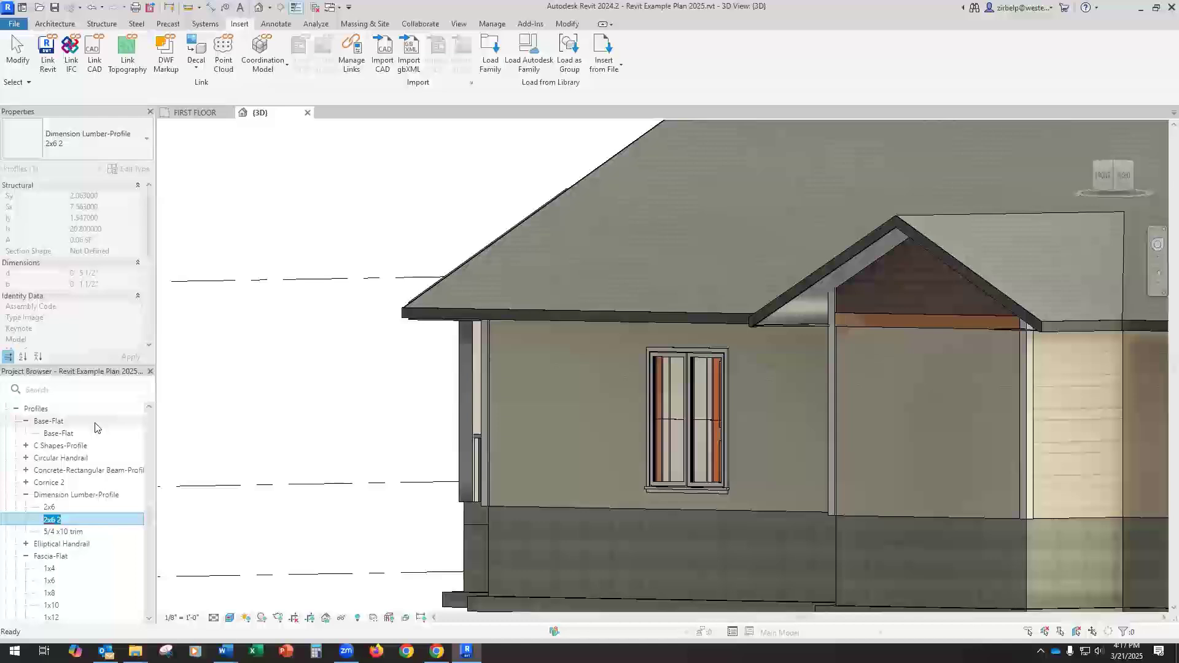
type("1x8 trim")
key("Return")
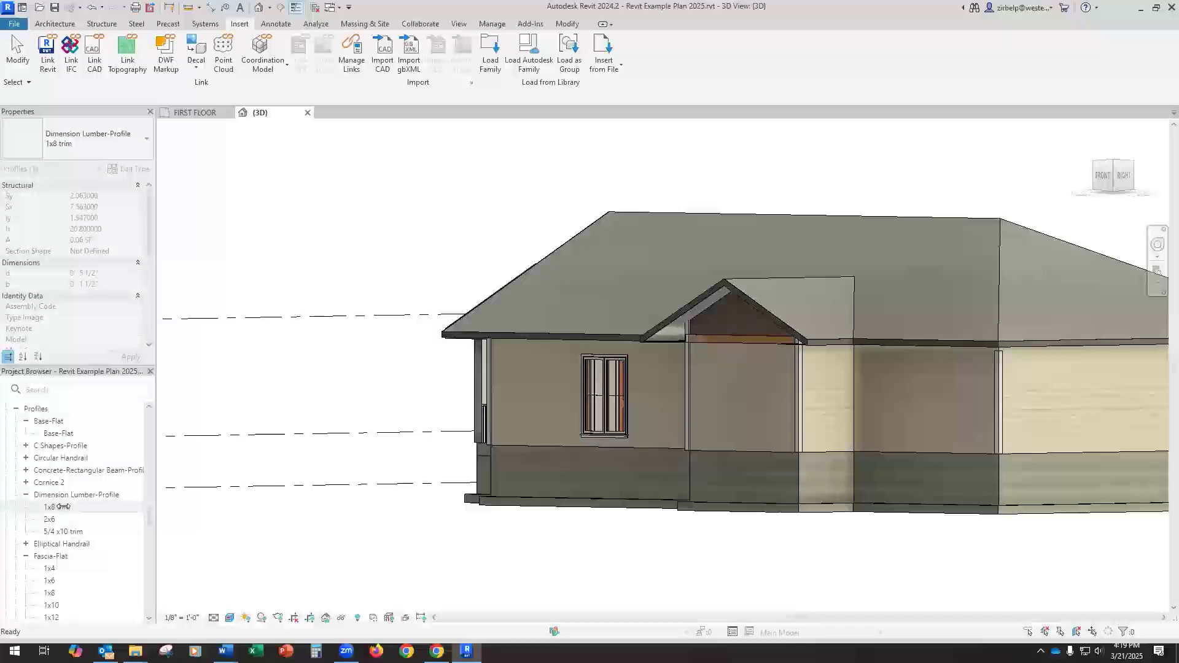
Step: Set the 1x8 trim profile type's b dimension to 3/4" and its d dimension to 7.25"
right_click(64, 507)
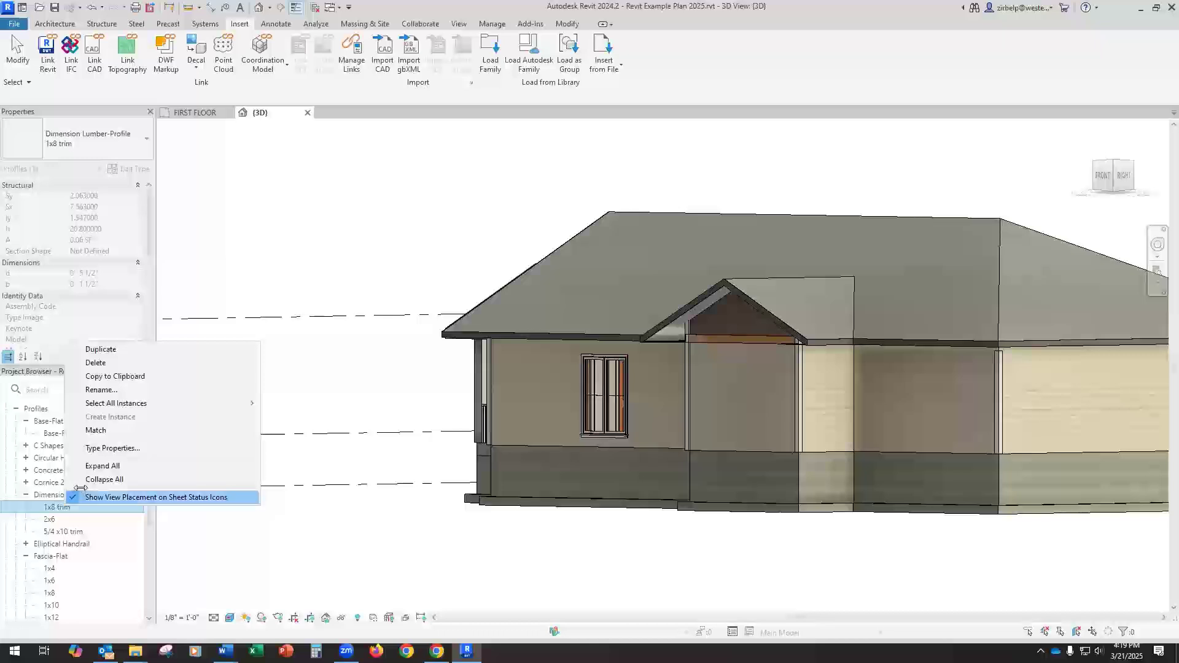
left_click(101, 448)
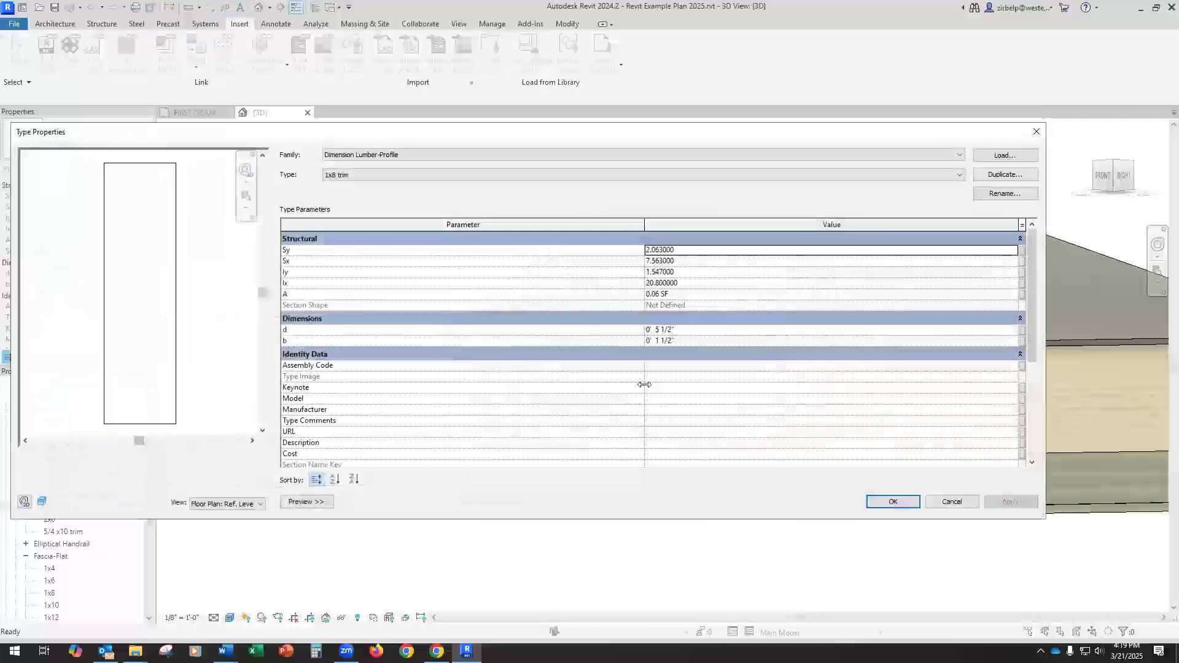
left_click(656, 330)
left_click(658, 342)
left_click_drag(656, 342, 673, 343)
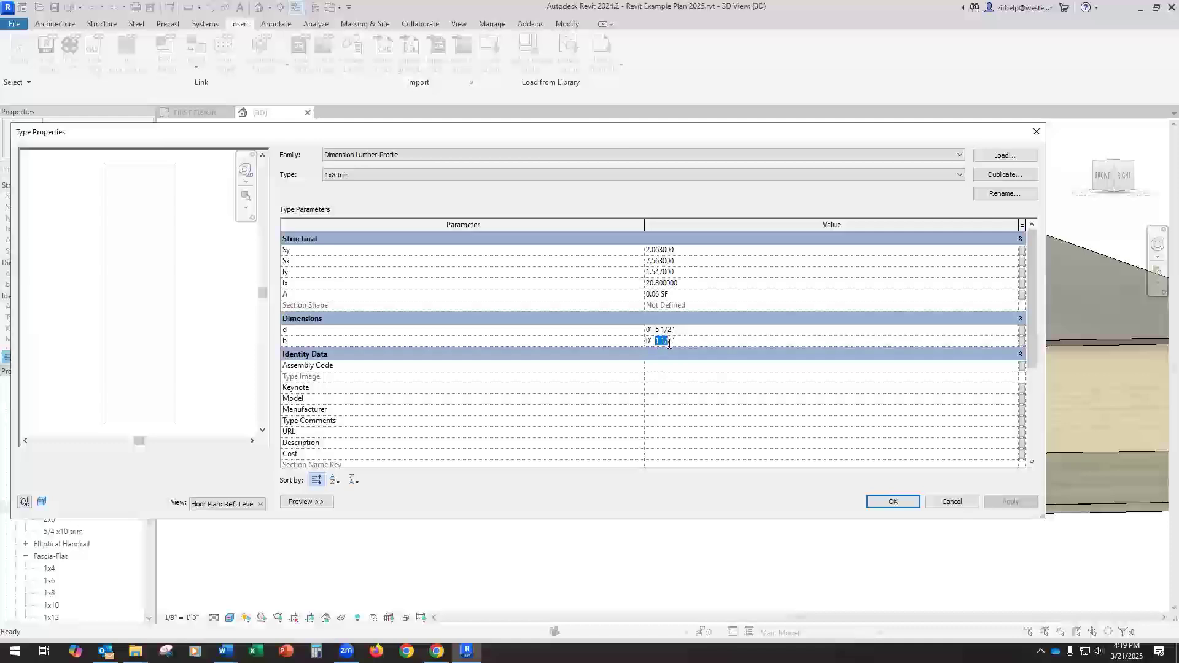
type("3/4")
left_click(658, 330)
left_click_drag(659, 330, 670, 332)
type("7.25")
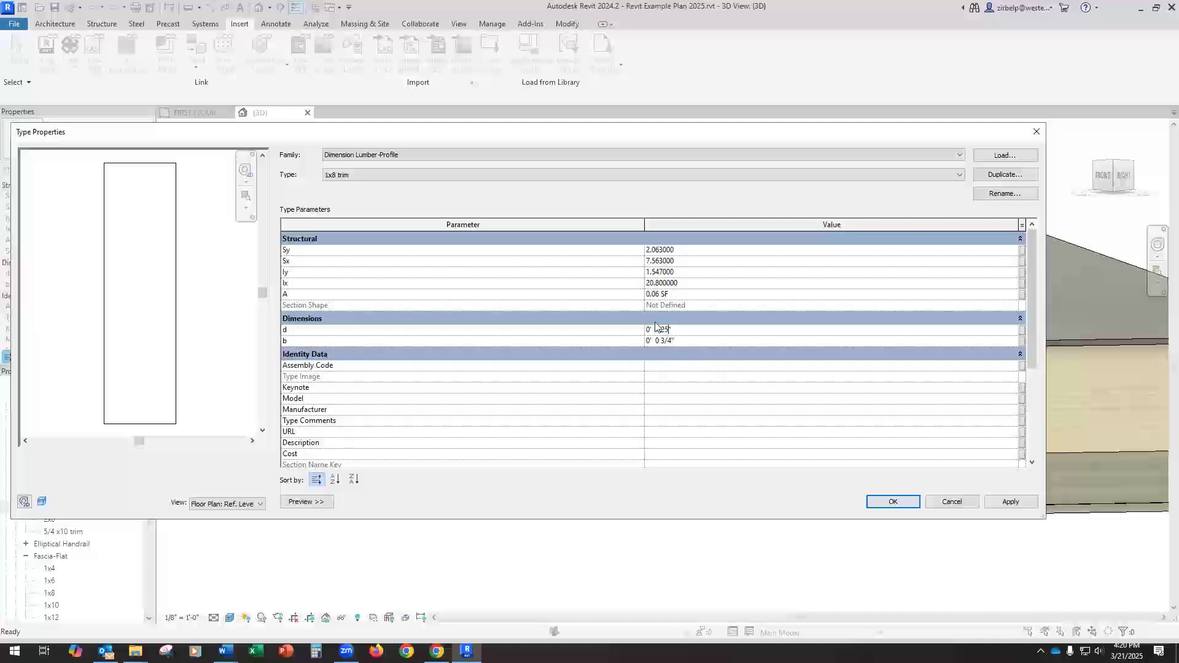
left_click(900, 503)
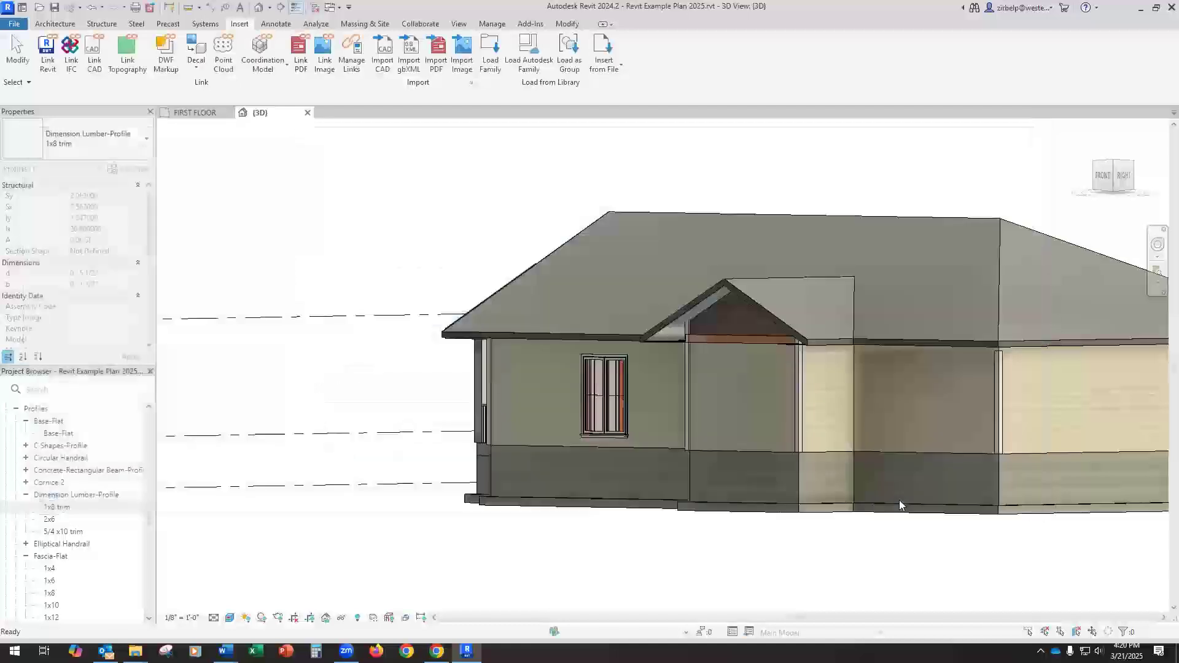
scroll(720, 323, "up", 3)
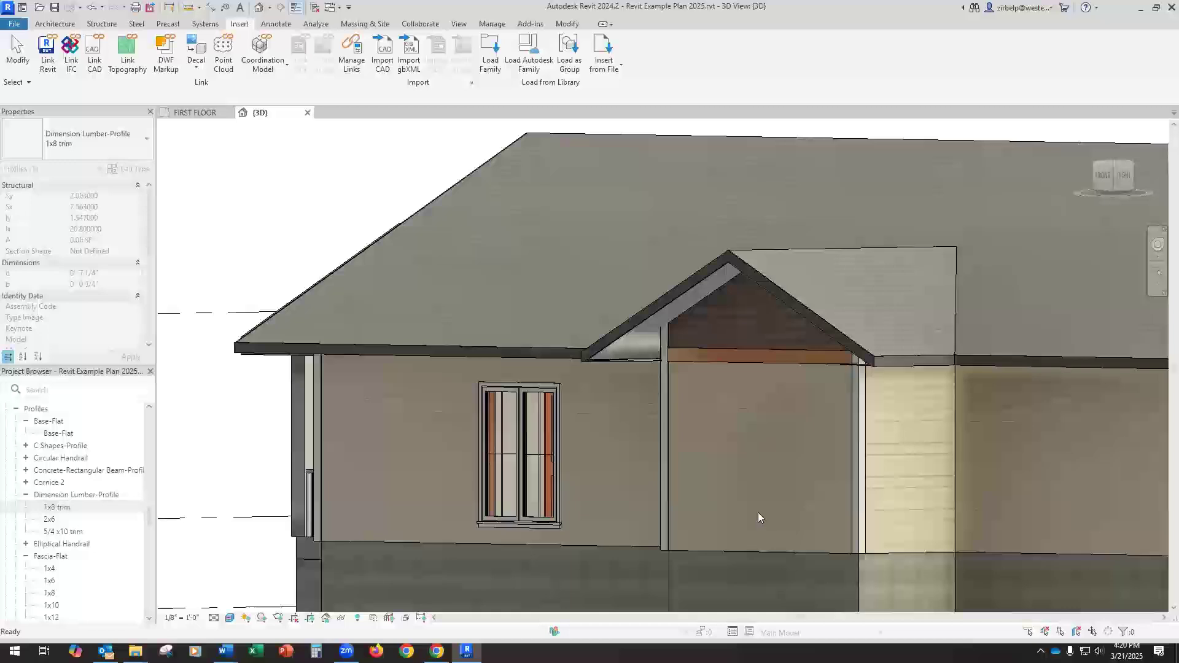
left_click(717, 499)
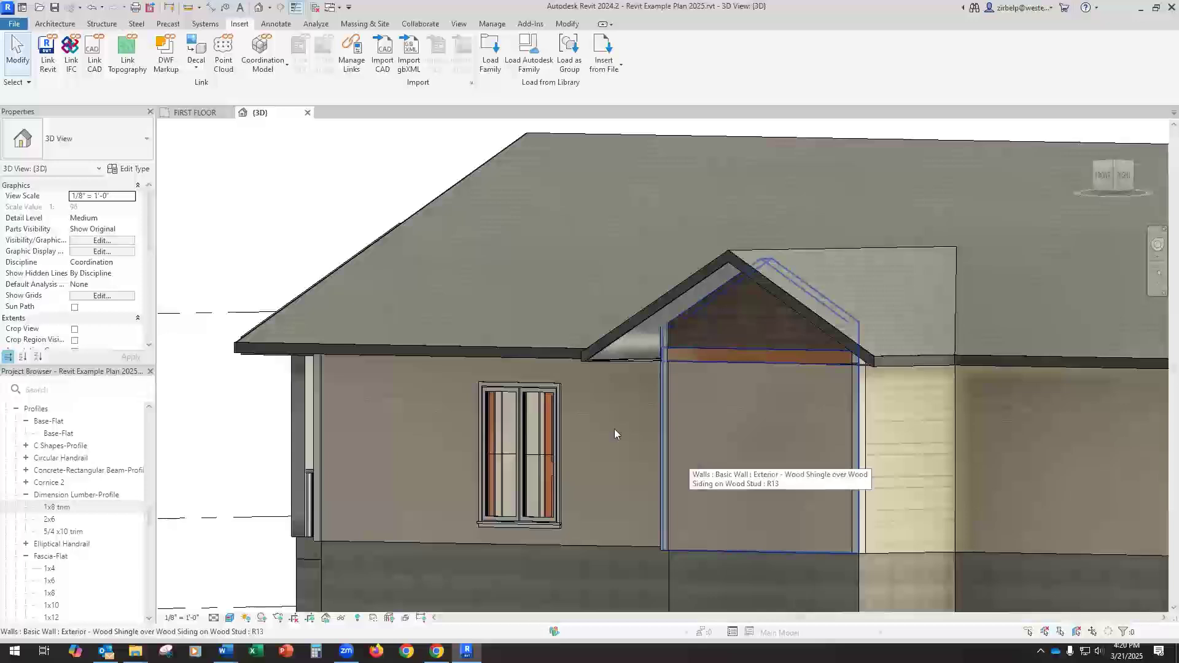
left_click(134, 168)
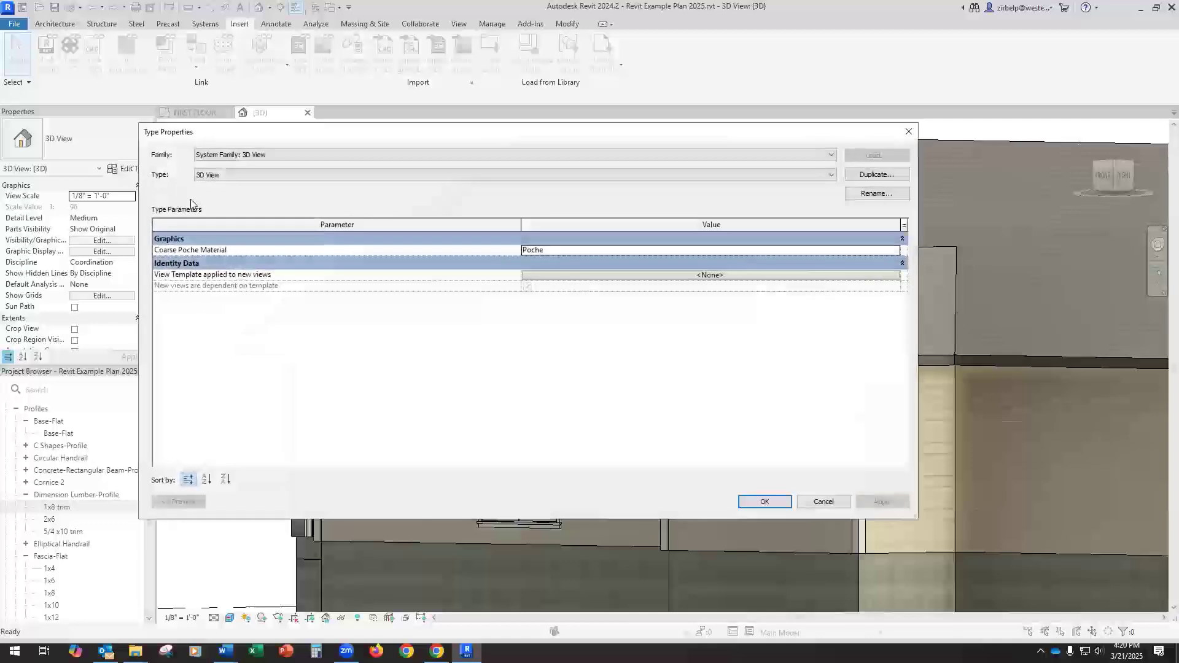
left_click(824, 502)
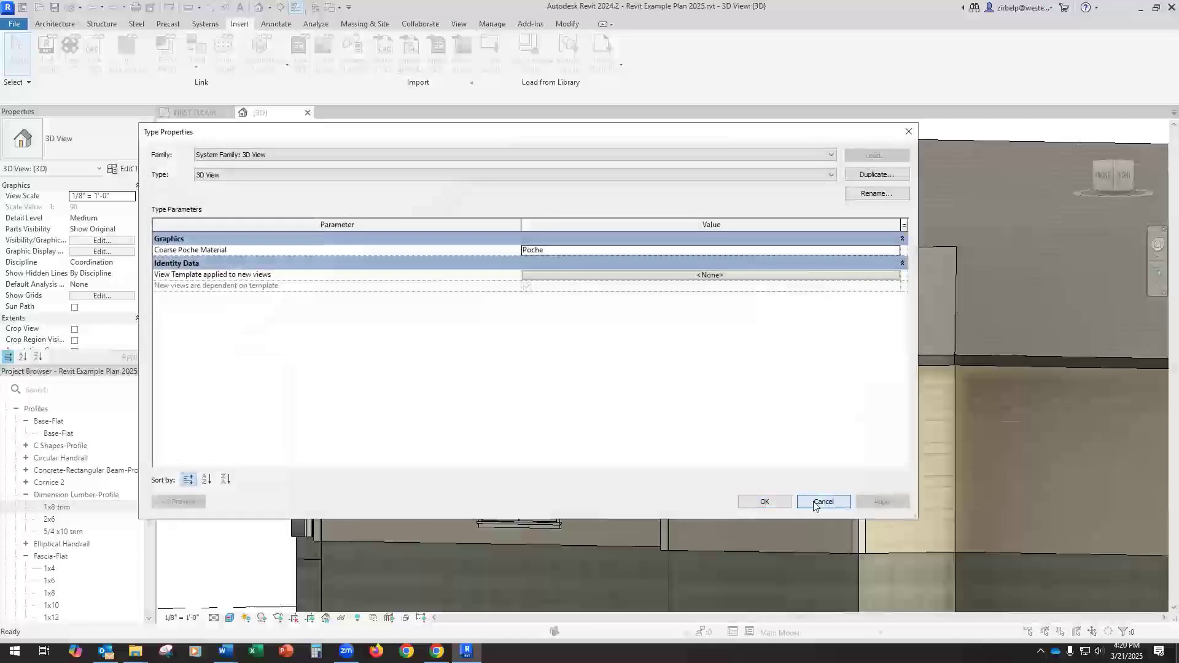
Step: Open the wall sweeps of the bump-out front wall's type structure, with the preview set to the section view
left_click(751, 551)
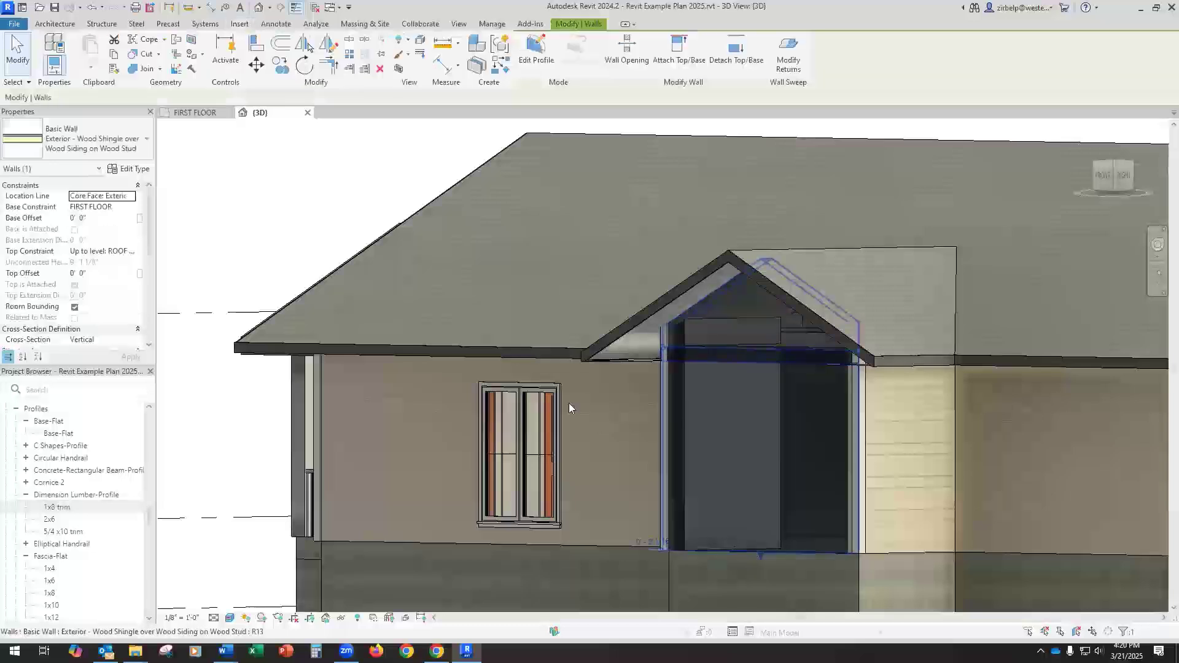
left_click(131, 168)
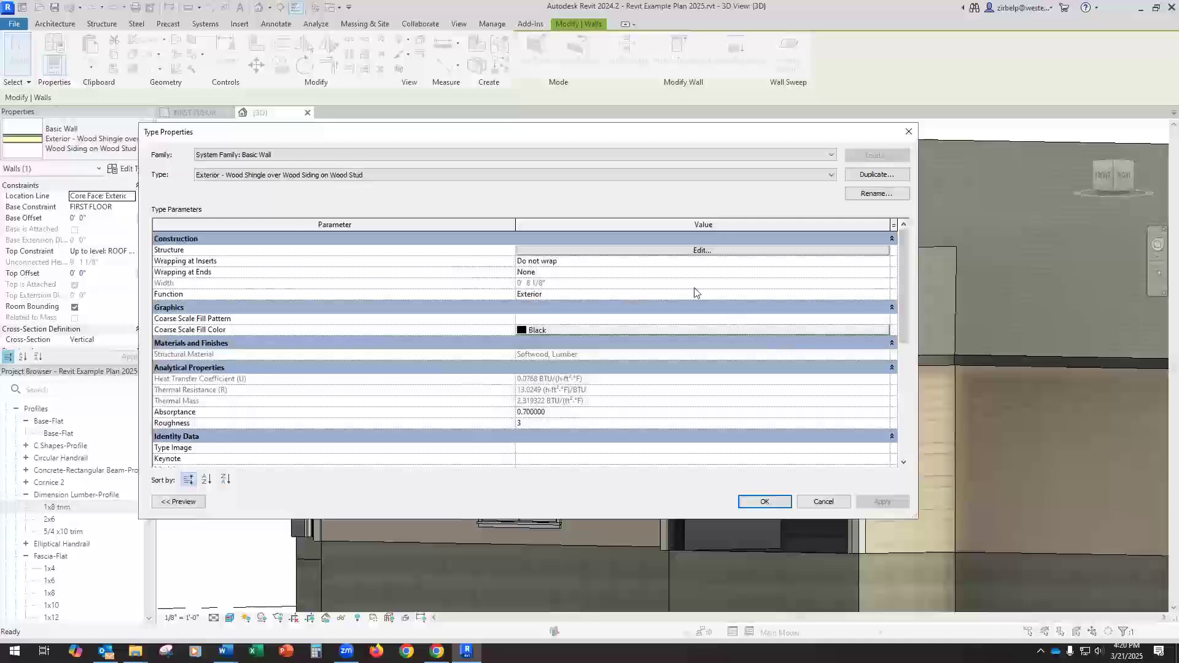
left_click(639, 250)
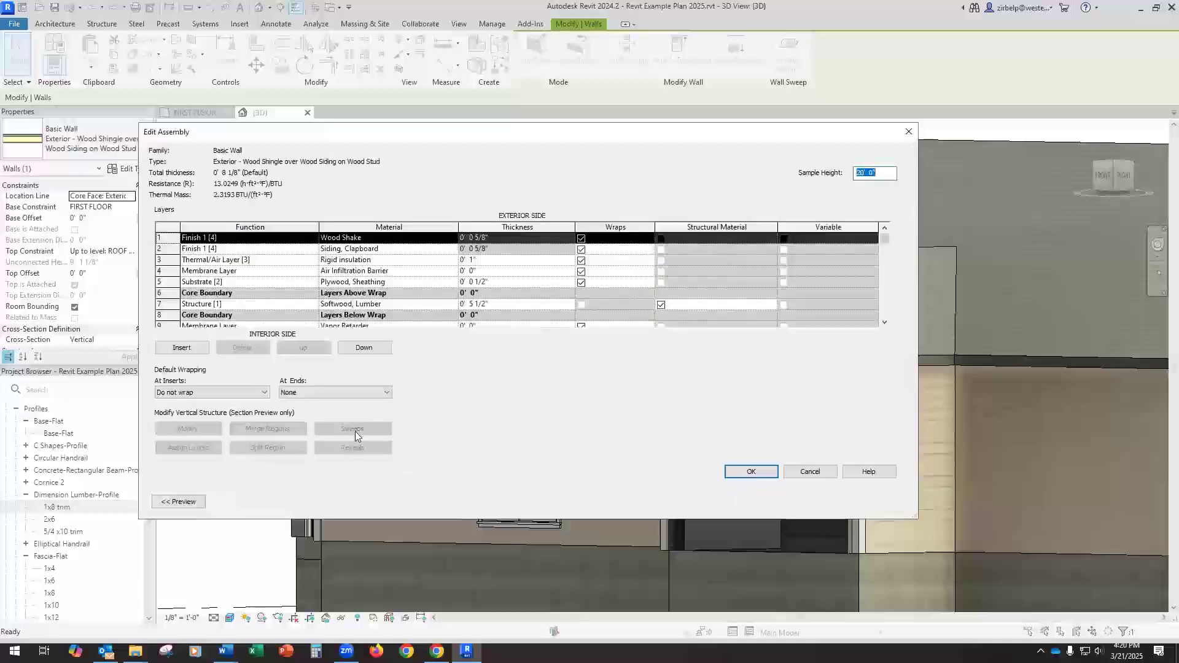
left_click(180, 503)
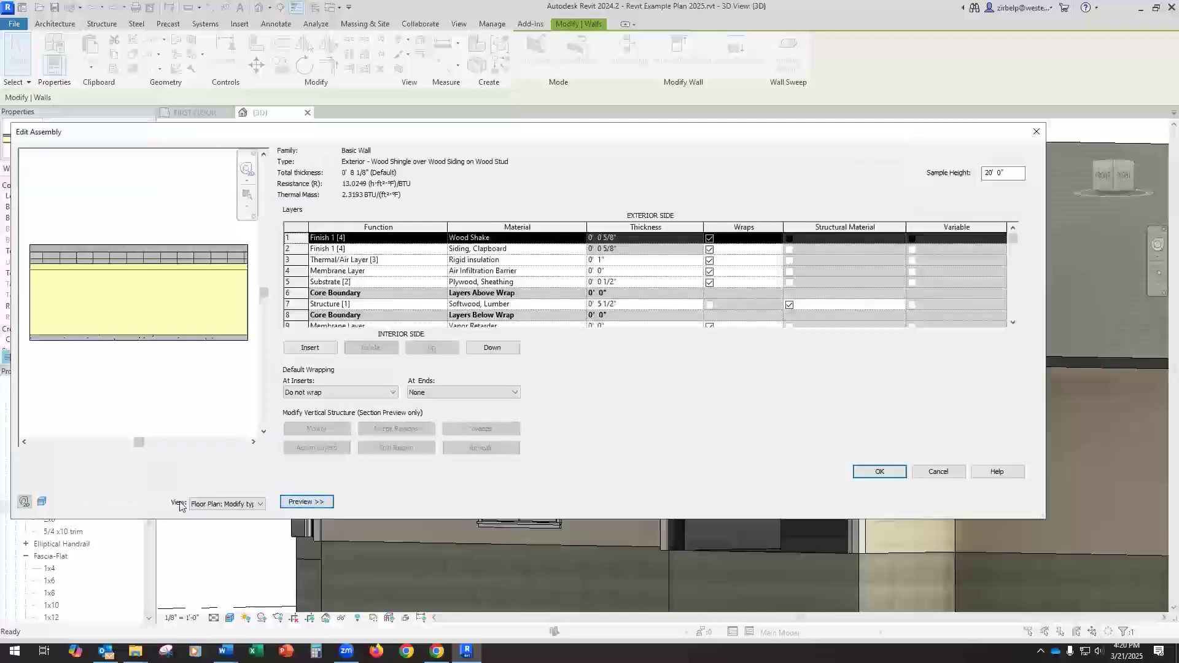
left_click(258, 505)
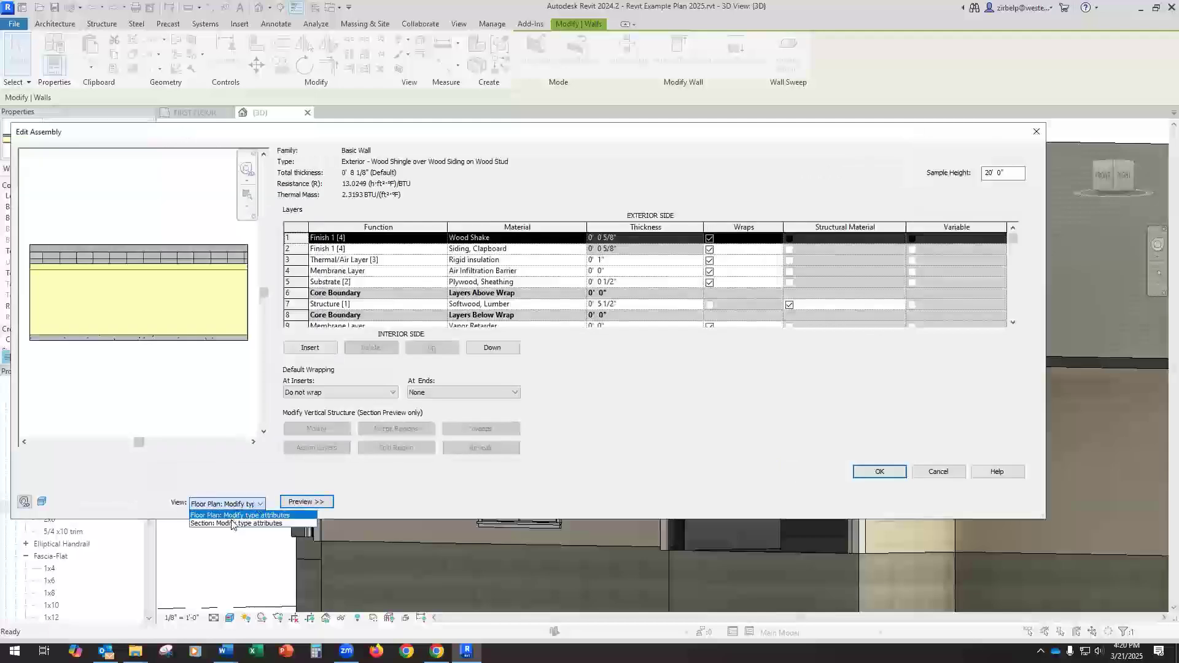
left_click(235, 523)
left_click(491, 431)
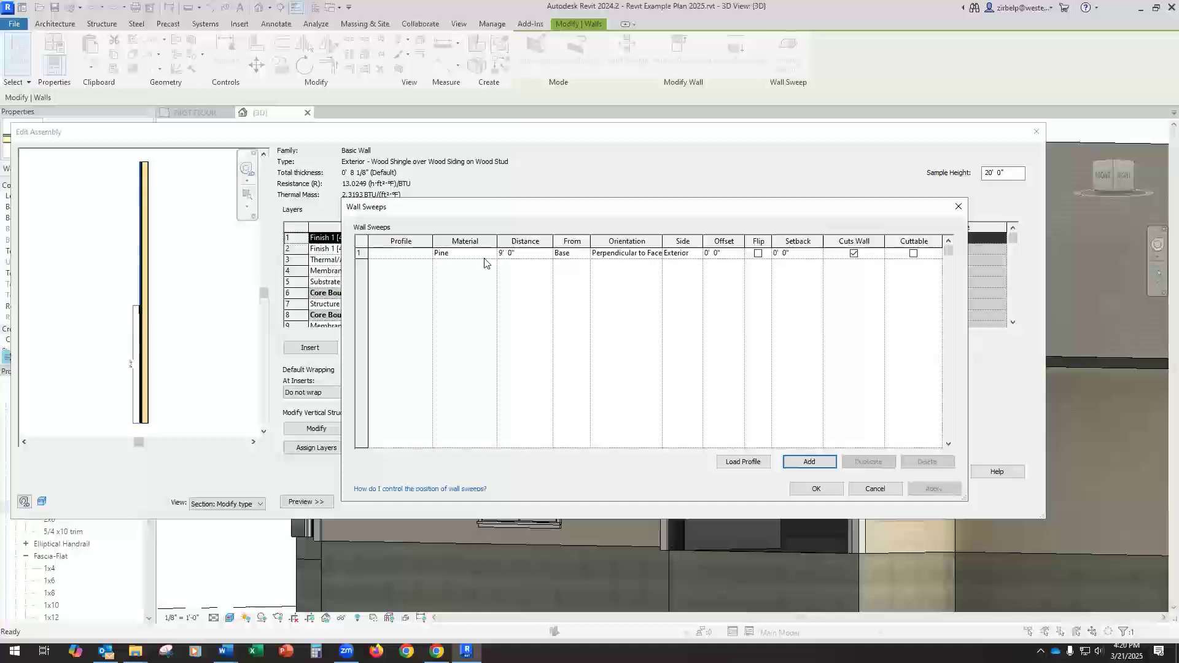
Step: Assign the Dimension Lumber-Profile : 5/4 x10 trim profile to the pine sweep and apply it
left_click(428, 258)
left_click(428, 254)
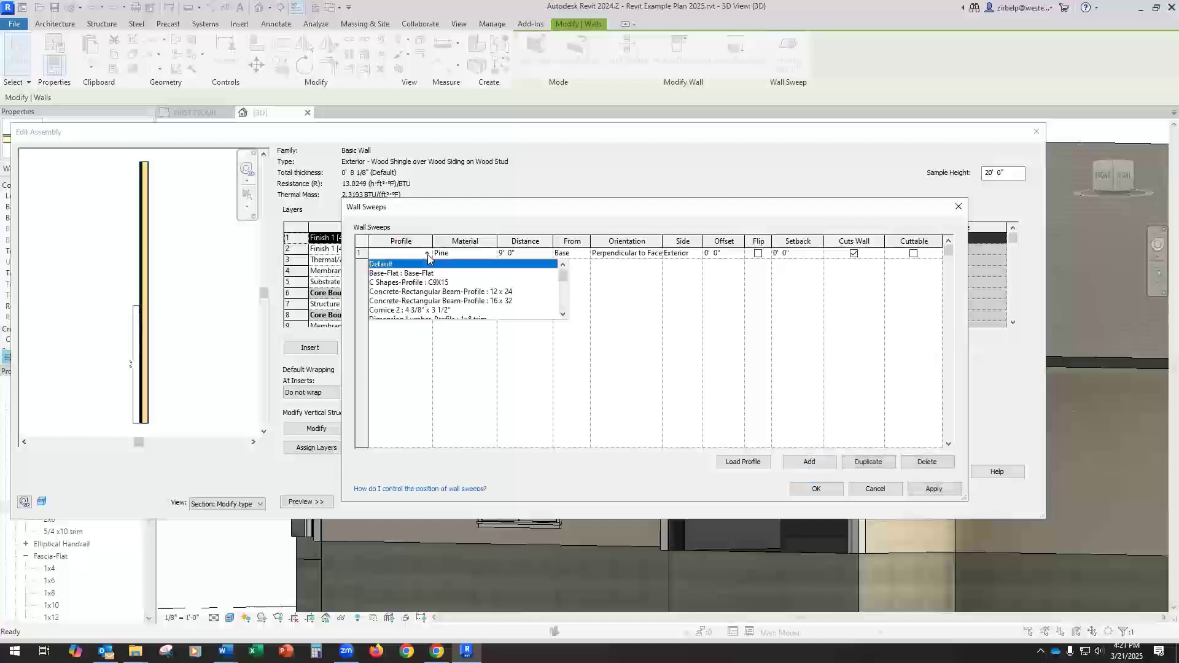
scroll(427, 276, "down", 3)
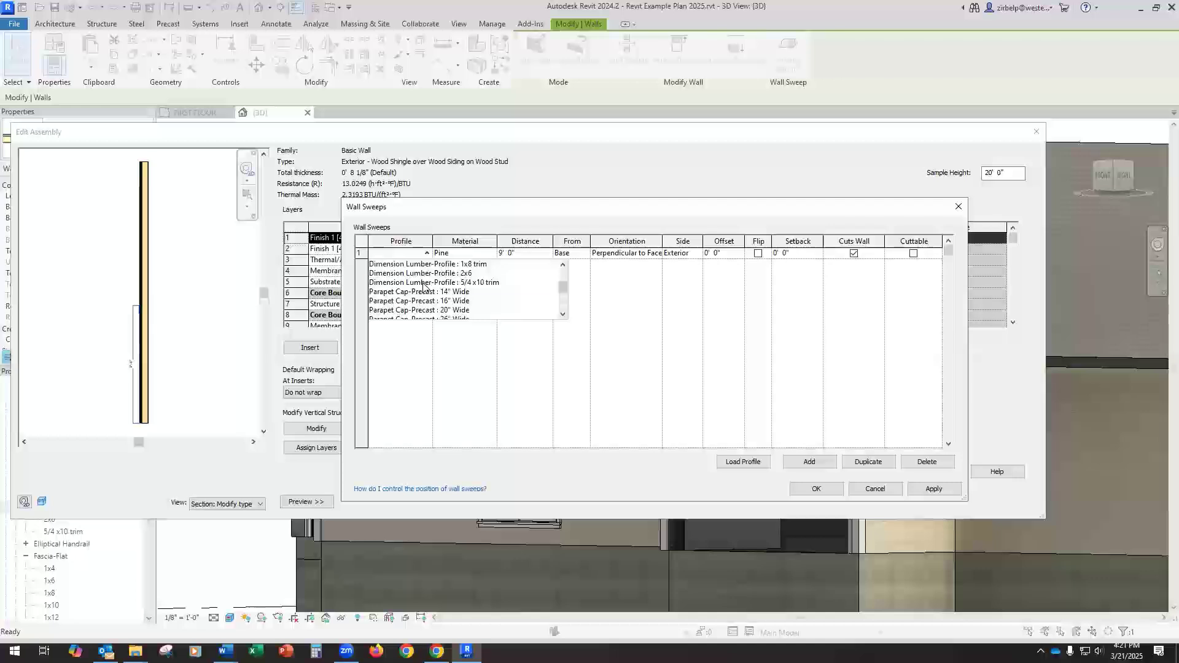
left_click(425, 284)
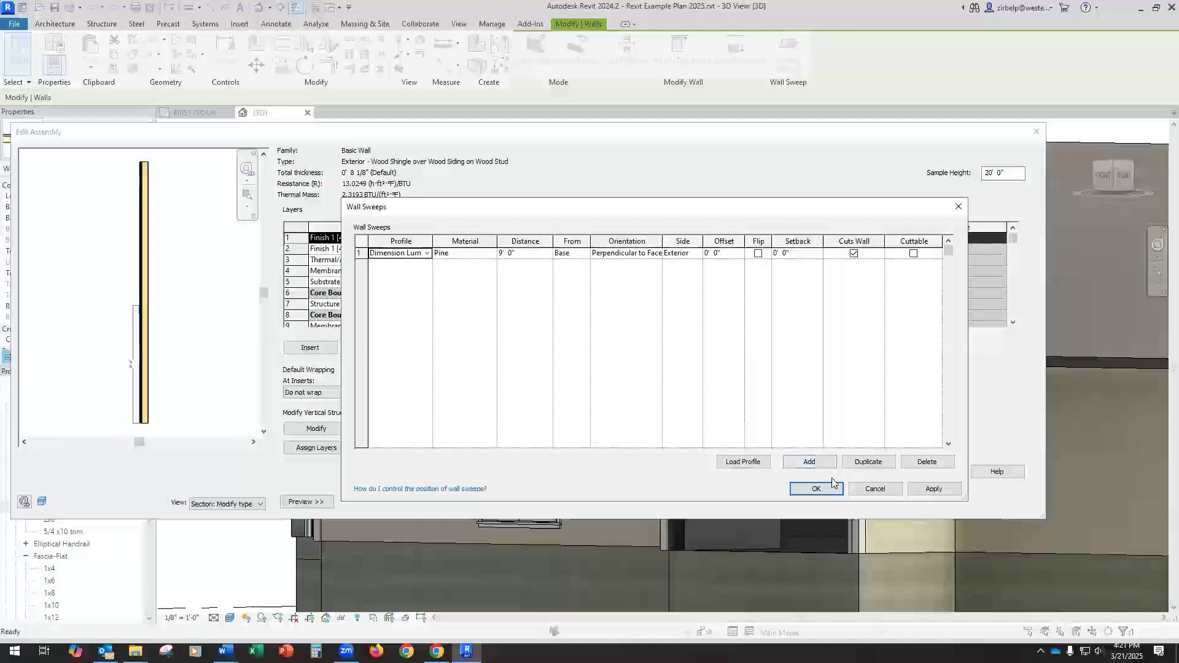
left_click(932, 489)
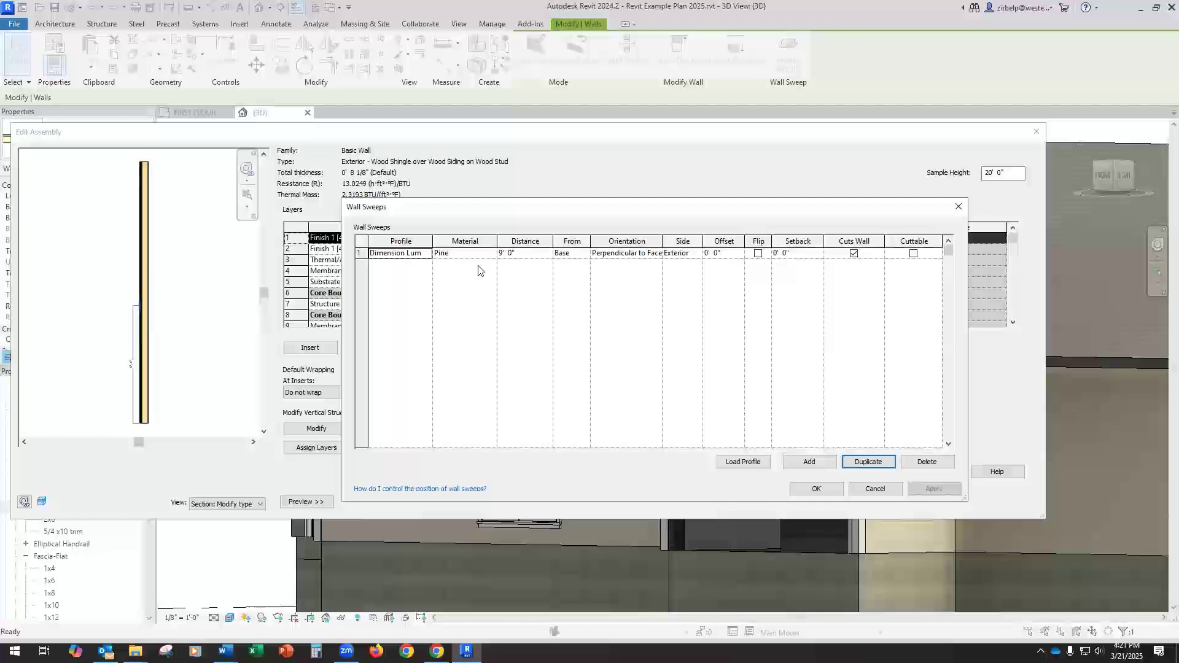
Step: Set the 5/4 x10 pine sweep's distance from the base to 8' 7.75" and accept the wall sweeps
left_click(510, 253)
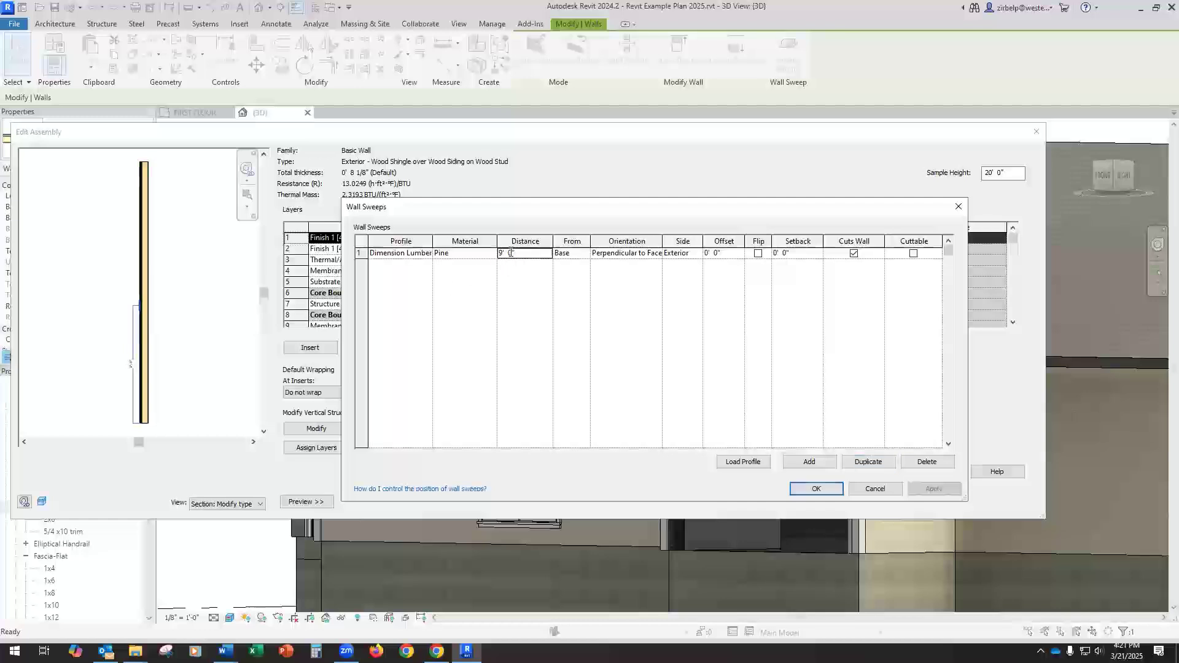
double_click(510, 254)
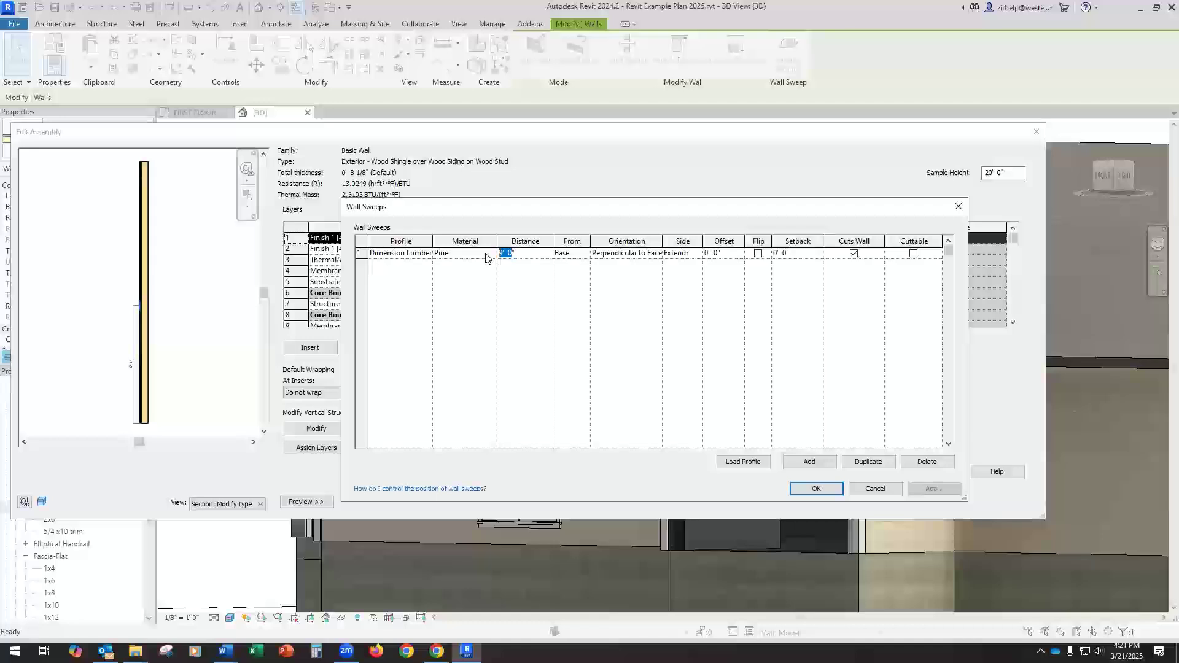
type("8\"")
type("7.75")
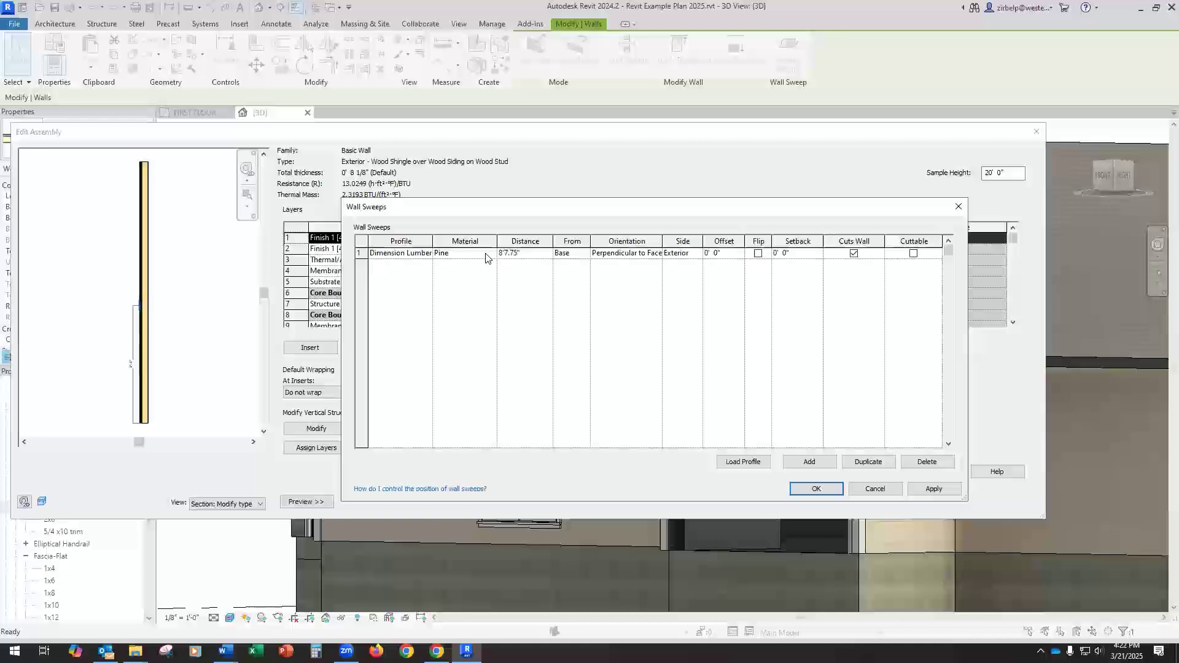
left_click(817, 489)
scroll(141, 326, "up", 2)
scroll(141, 316, "up", 5)
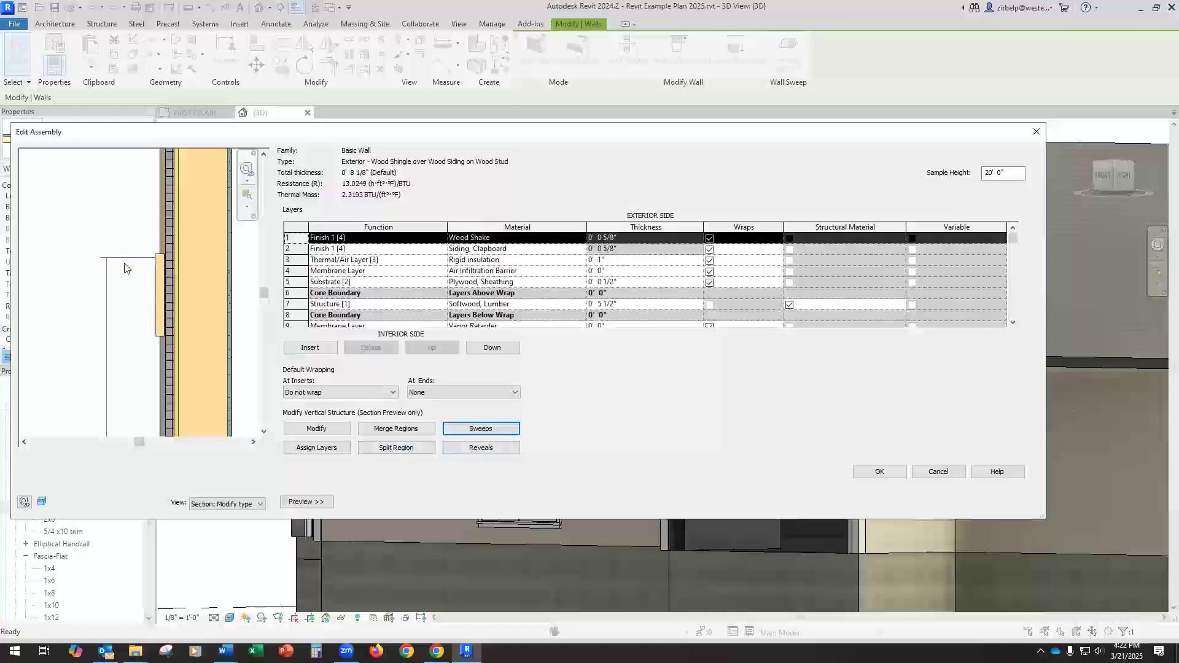
scroll(197, 319, "down", 3)
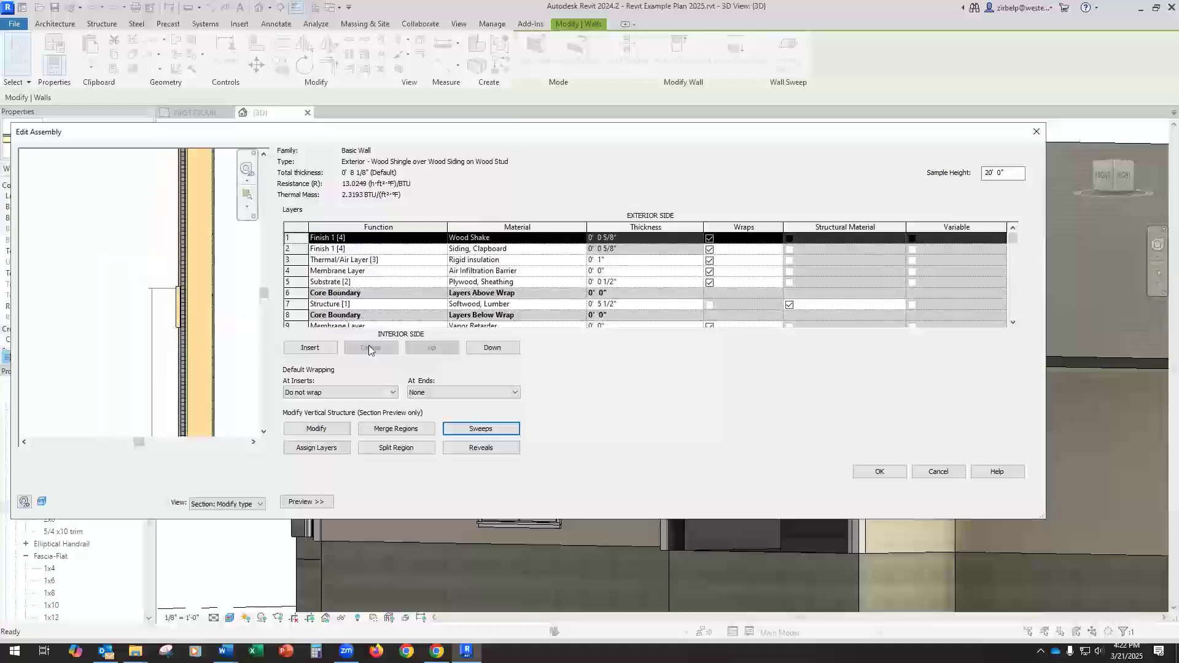
Step: Add a second wall sweep to the wall type using the Dimension Lumber-Profile : 1x8 trim profile
left_click(480, 430)
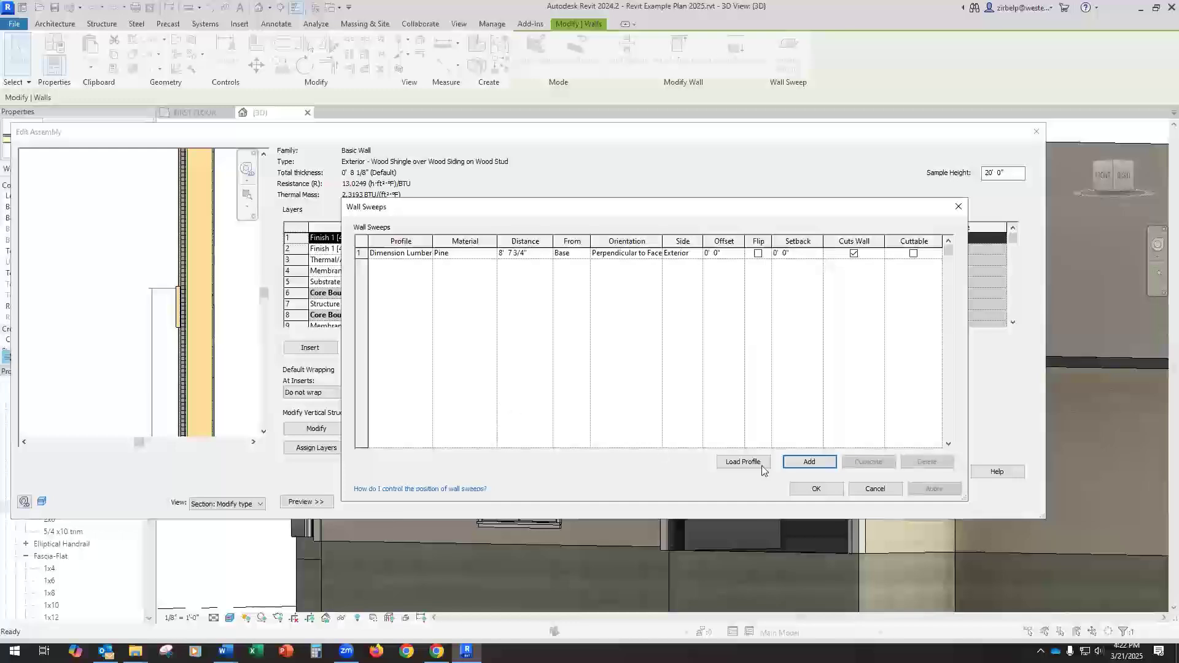
left_click(808, 462)
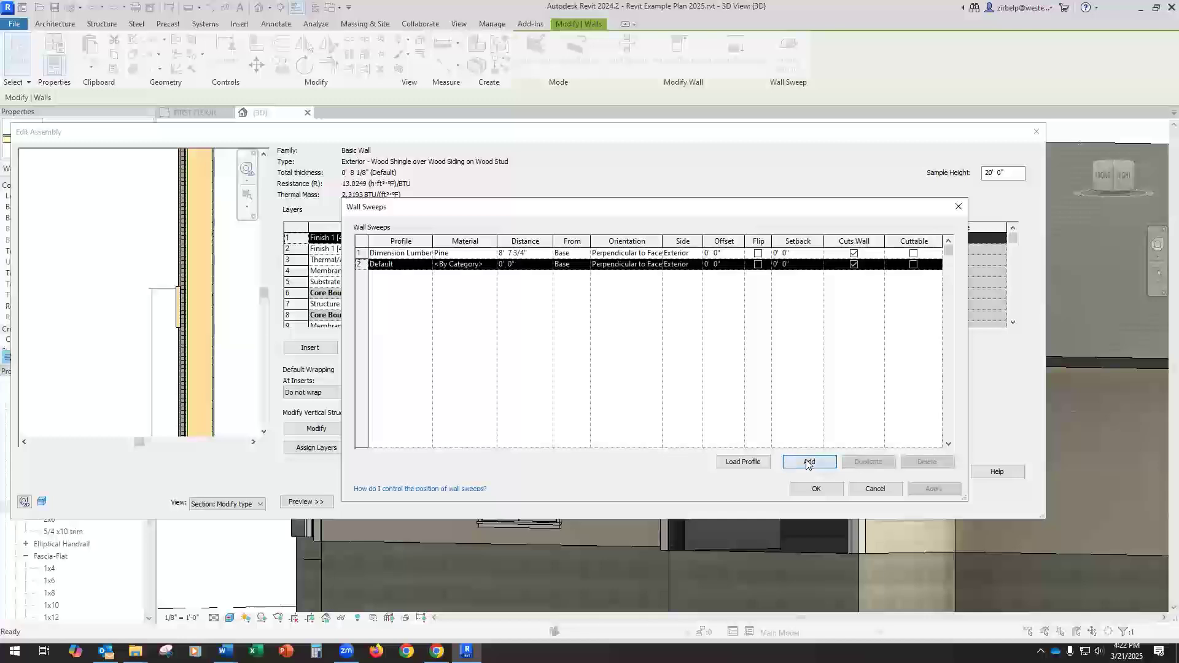
left_click(427, 266)
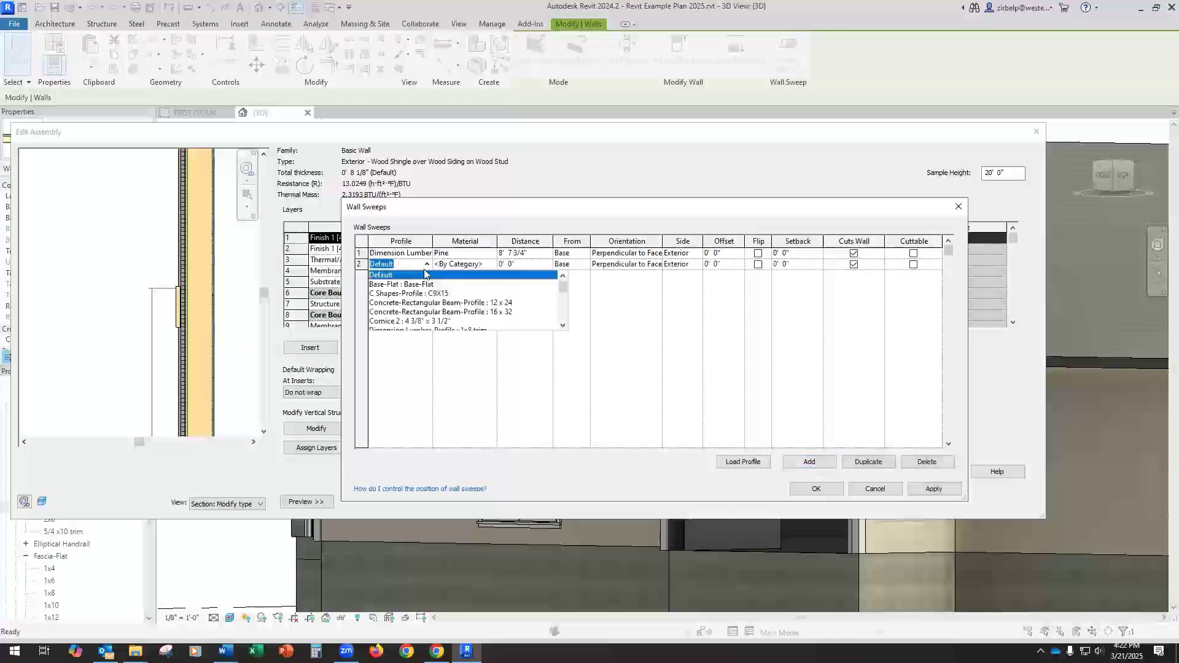
scroll(423, 286, "down", 2)
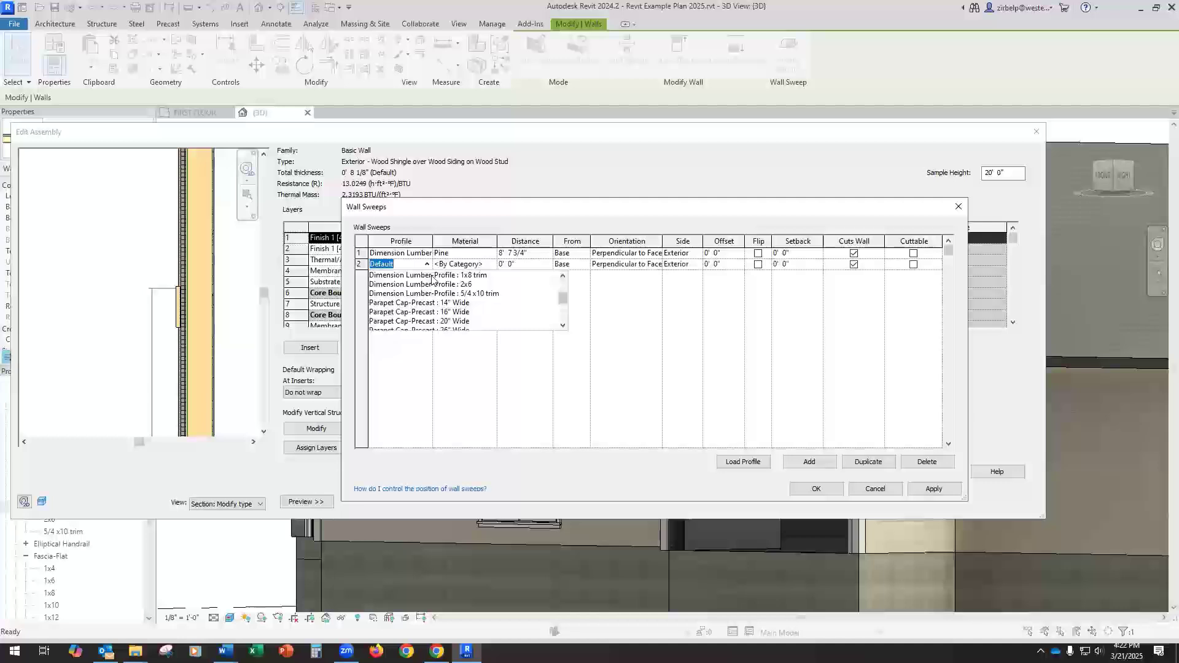
left_click(433, 275)
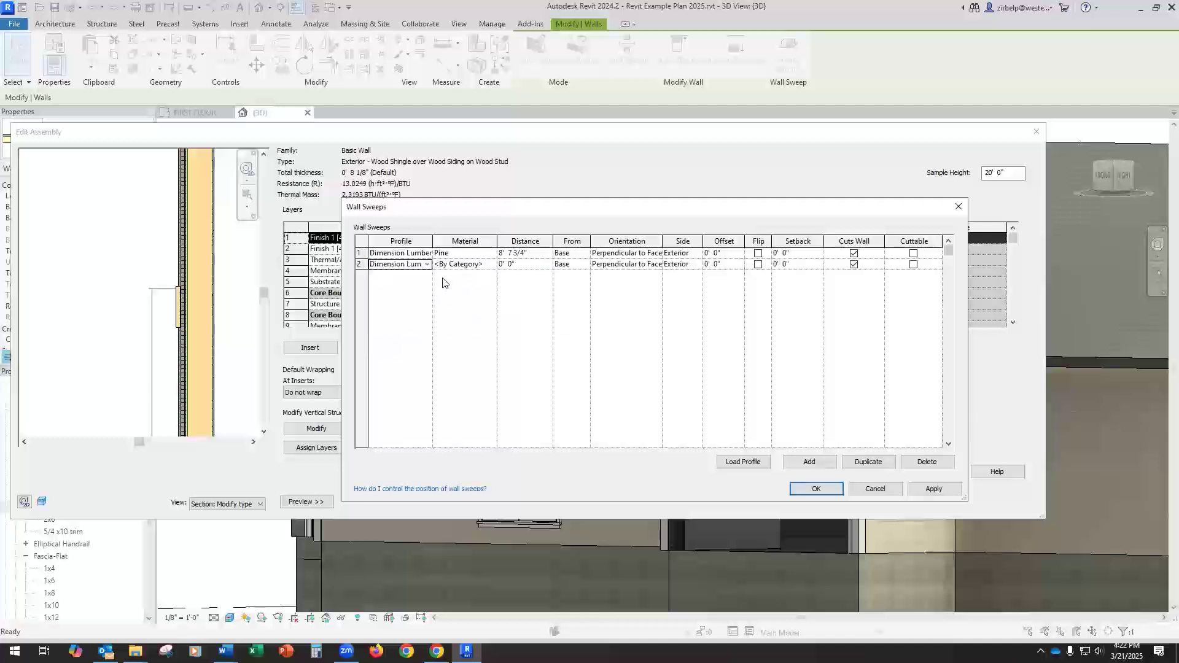
Step: Assign the Pine material to the 1x8 trim sweep, apply it and check the wall base in the section preview
left_click(476, 267)
left_click(490, 265)
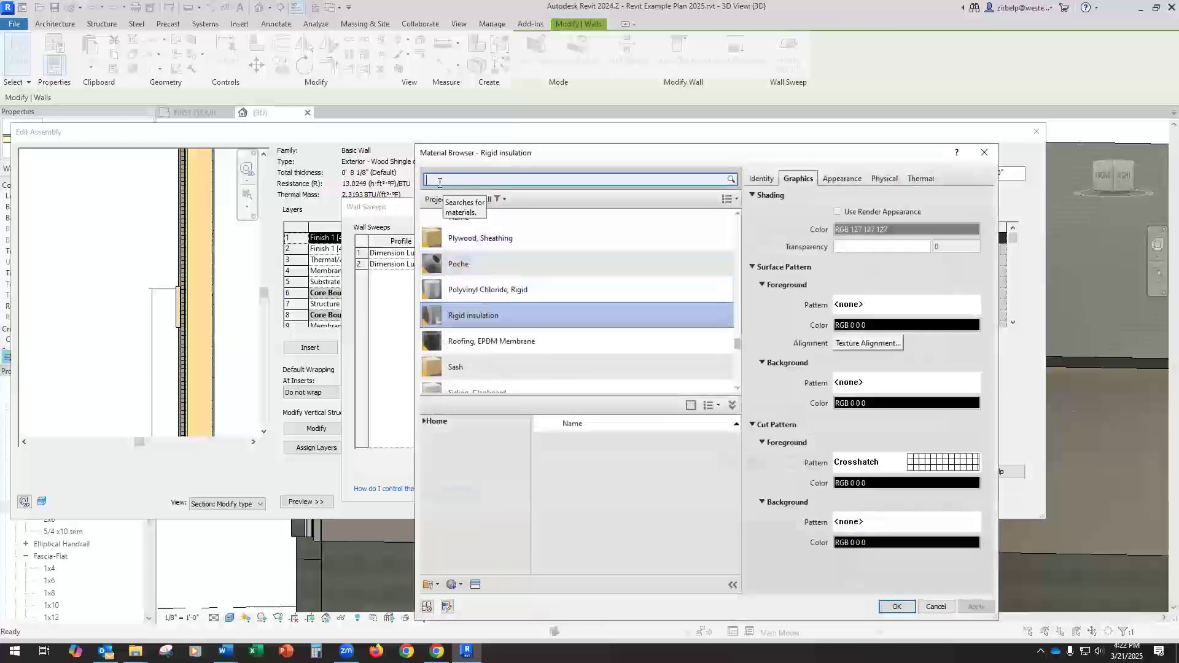
left_click(440, 181)
type("p")
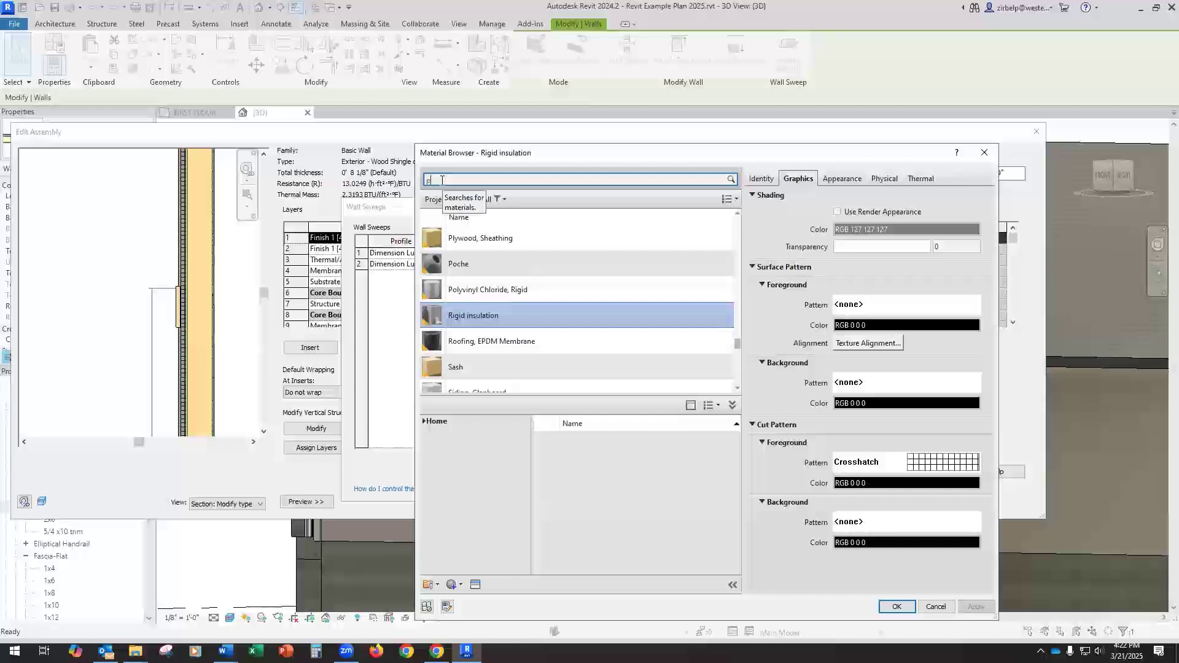
type("ine")
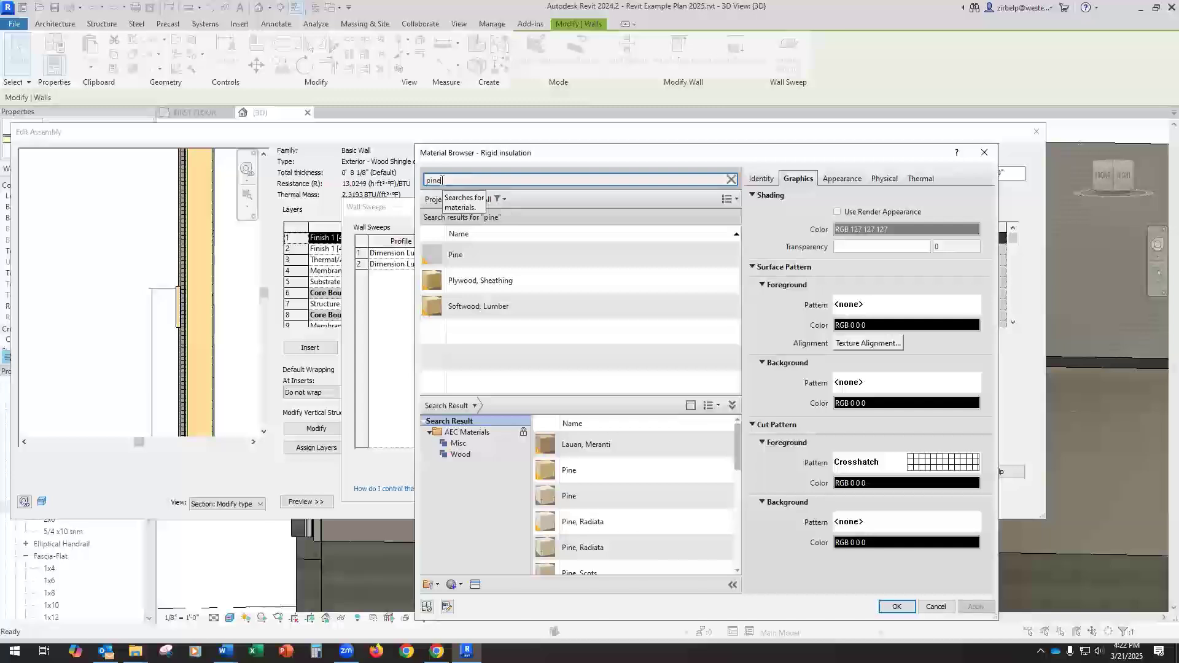
left_click(448, 255)
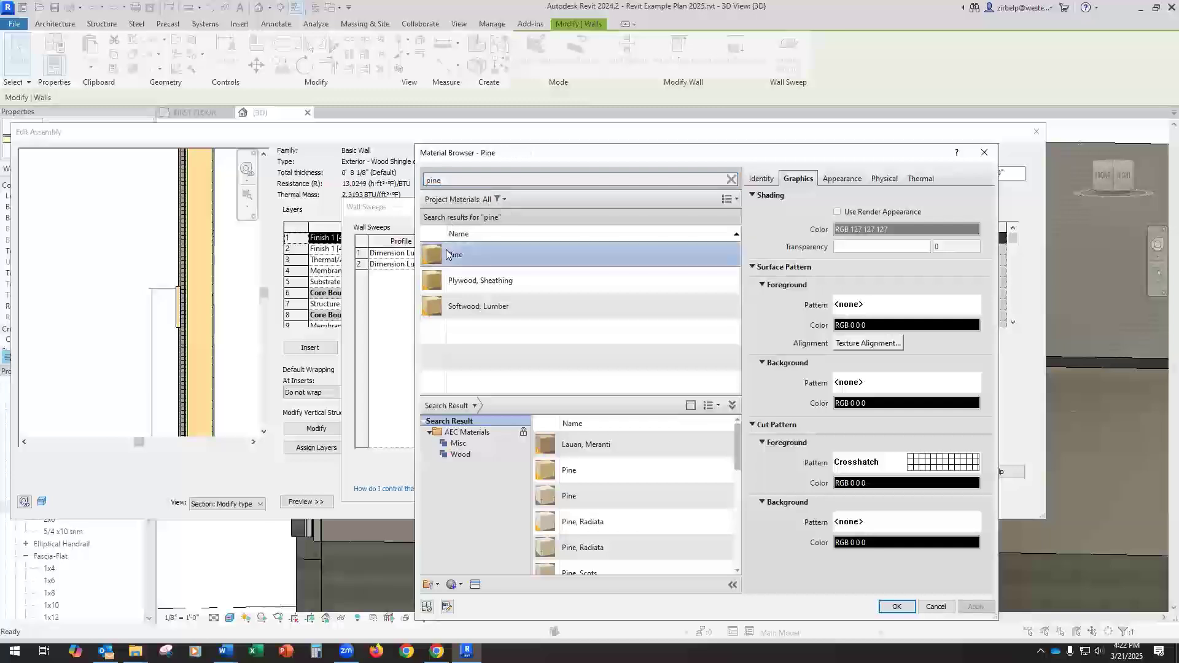
left_click(898, 607)
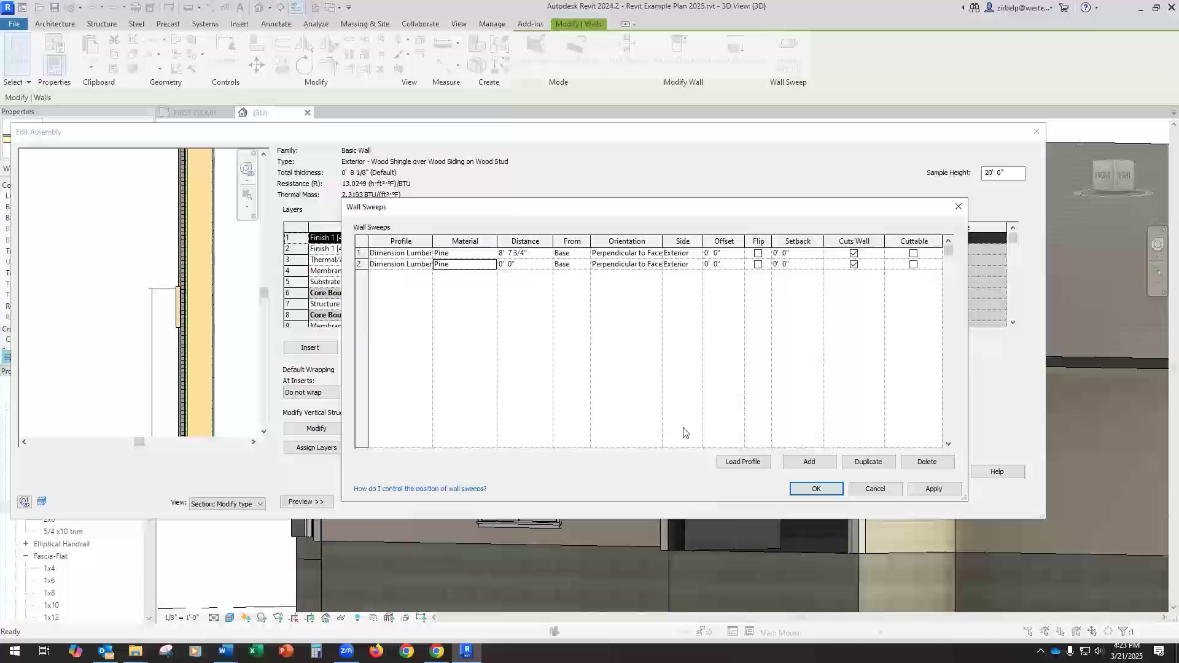
left_click(934, 489)
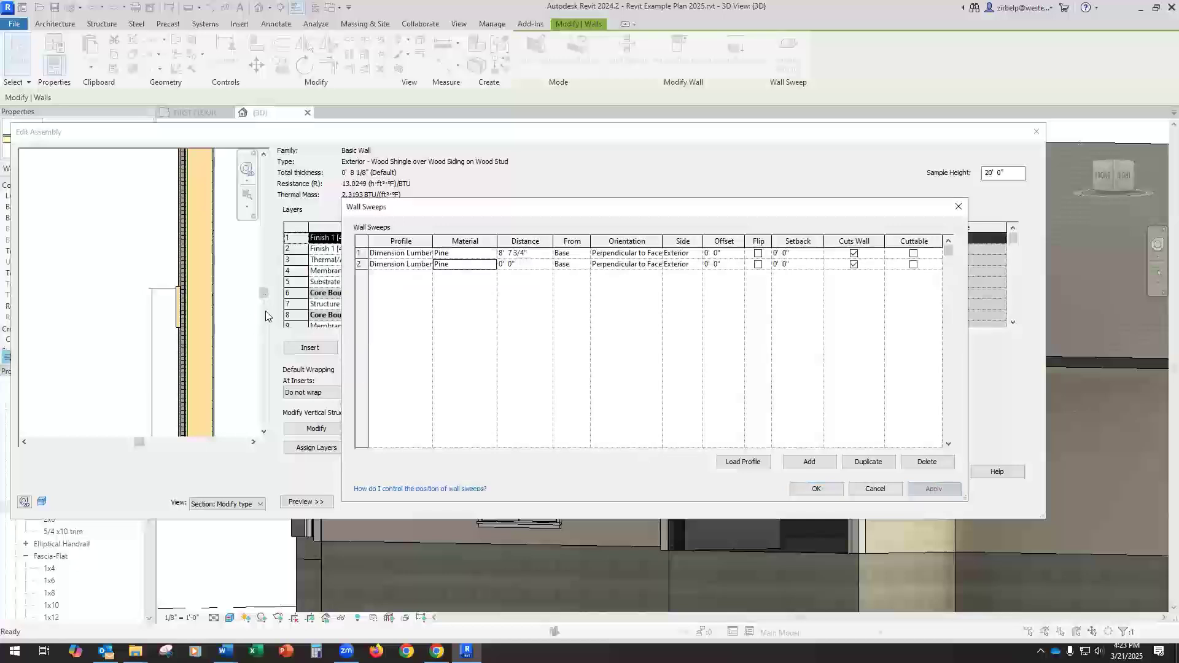
left_click(816, 489)
left_click_drag(261, 296, 263, 418)
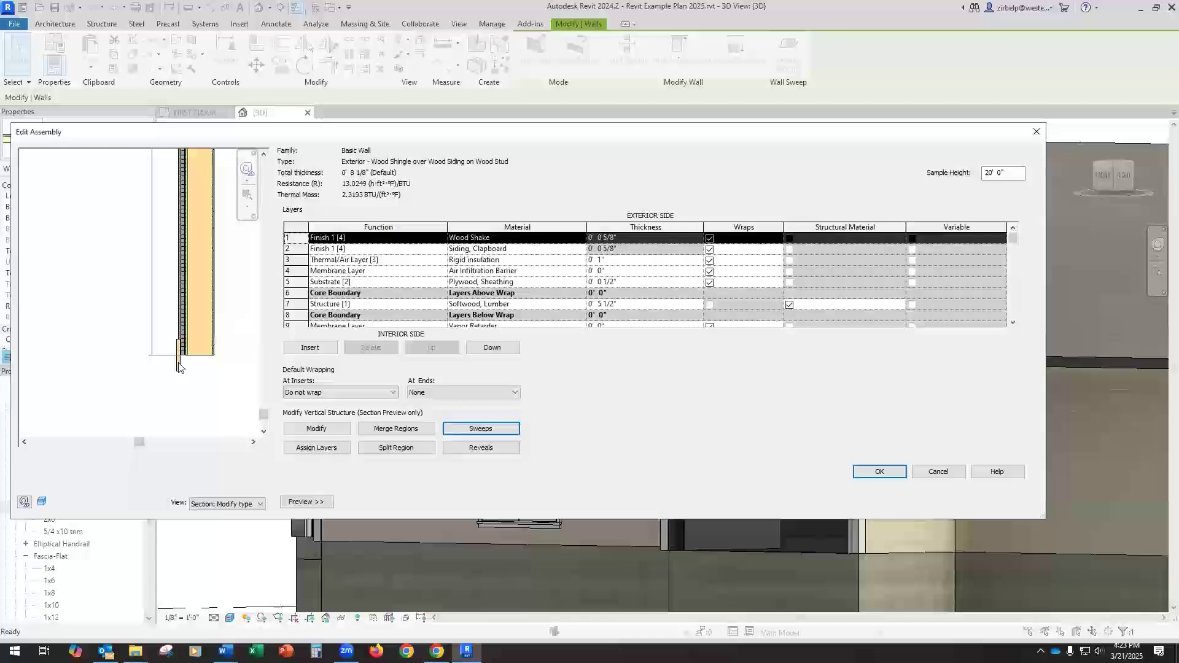
Step: Set the 1x8 trim sweep's distance from the base to 3 5/8", accept the wall type changes and deselect the wall
left_click(459, 433)
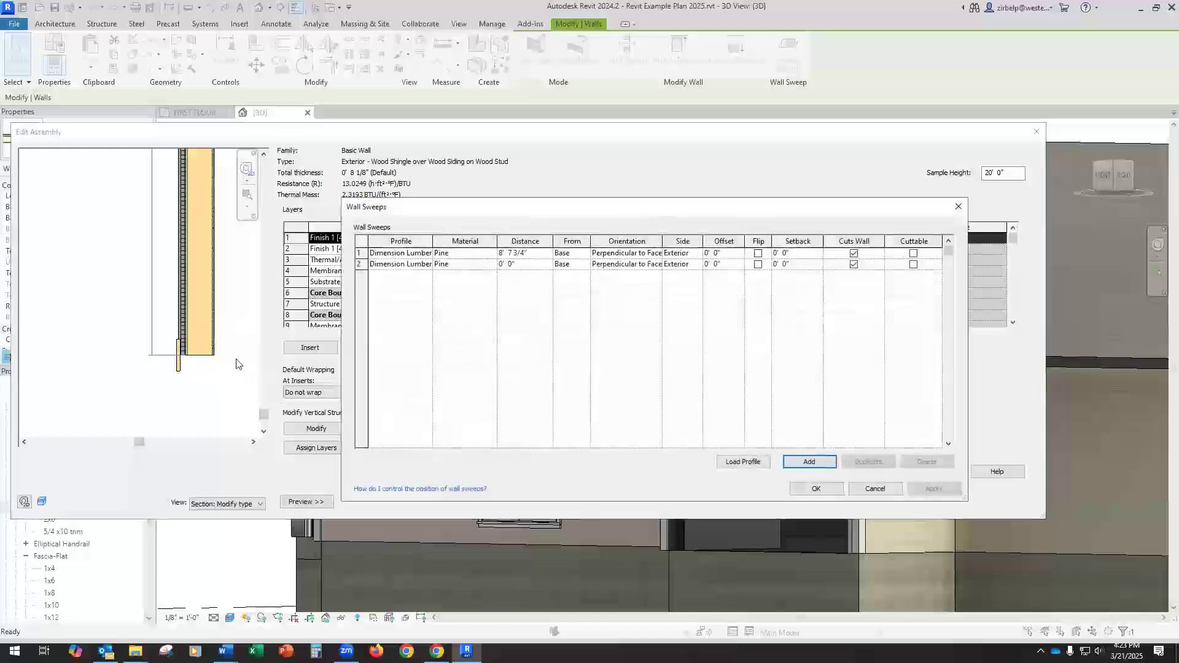
left_click(512, 266)
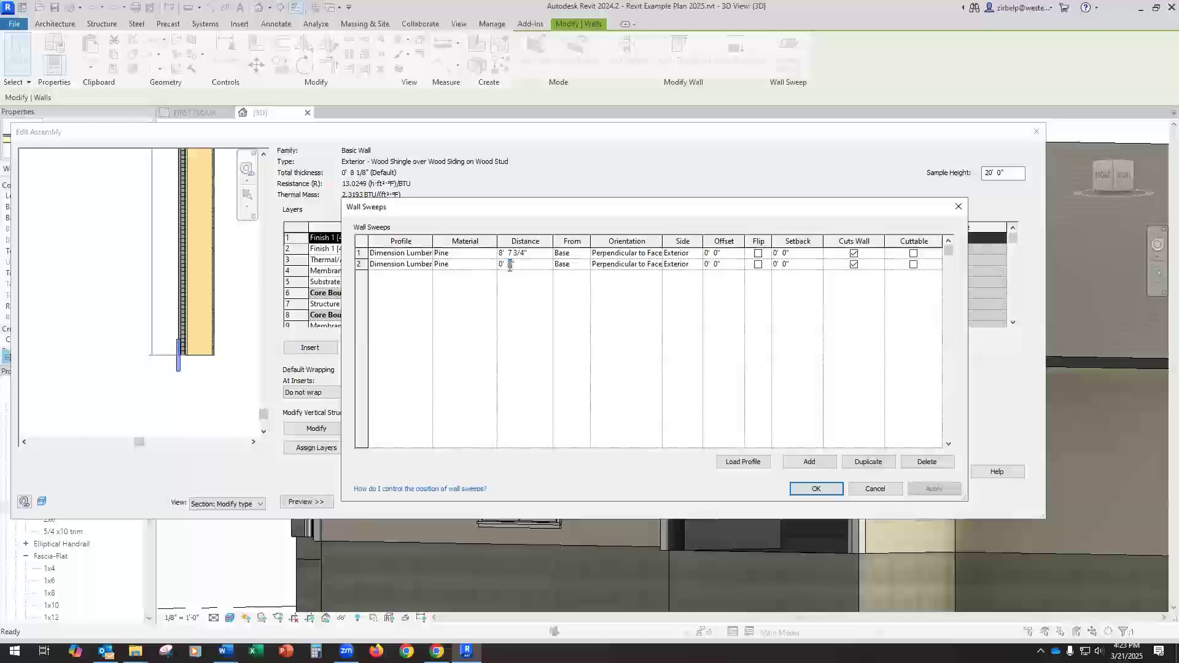
type("1.62")
left_click(935, 490)
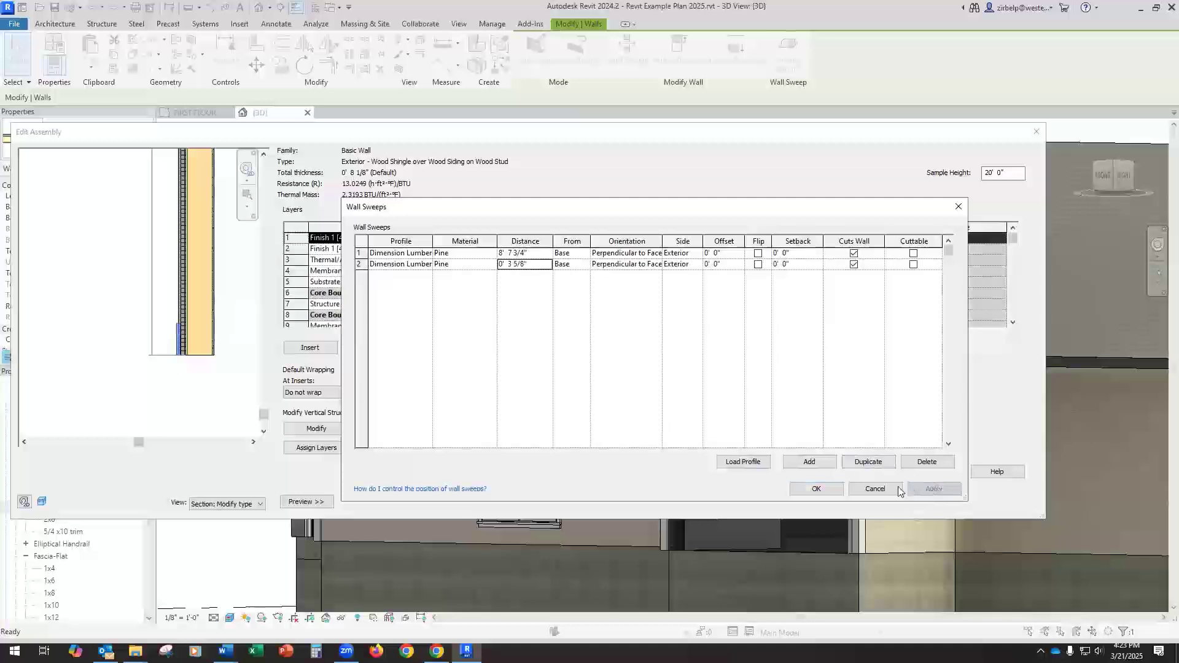
left_click(817, 489)
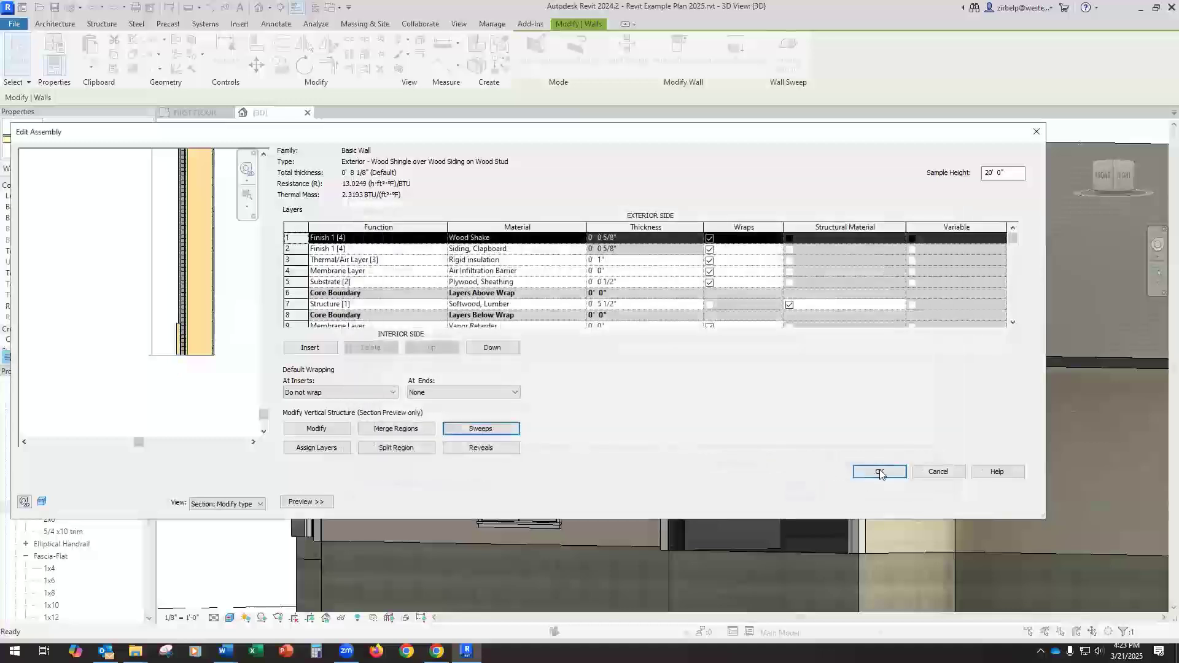
left_click(880, 471)
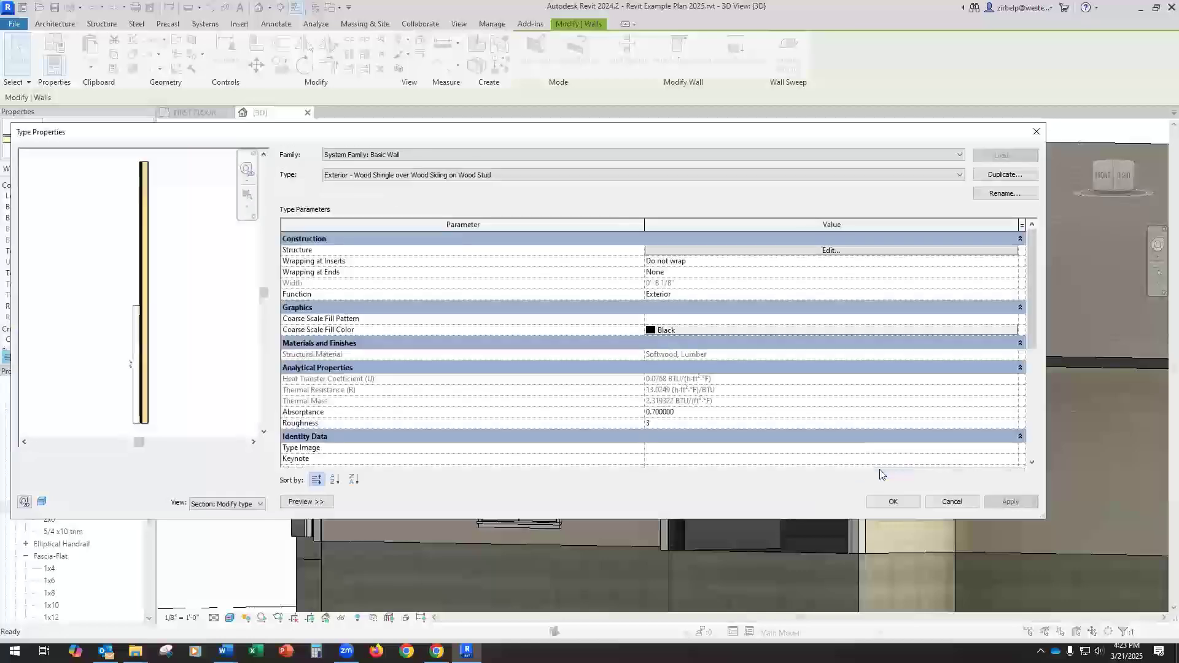
left_click(894, 504)
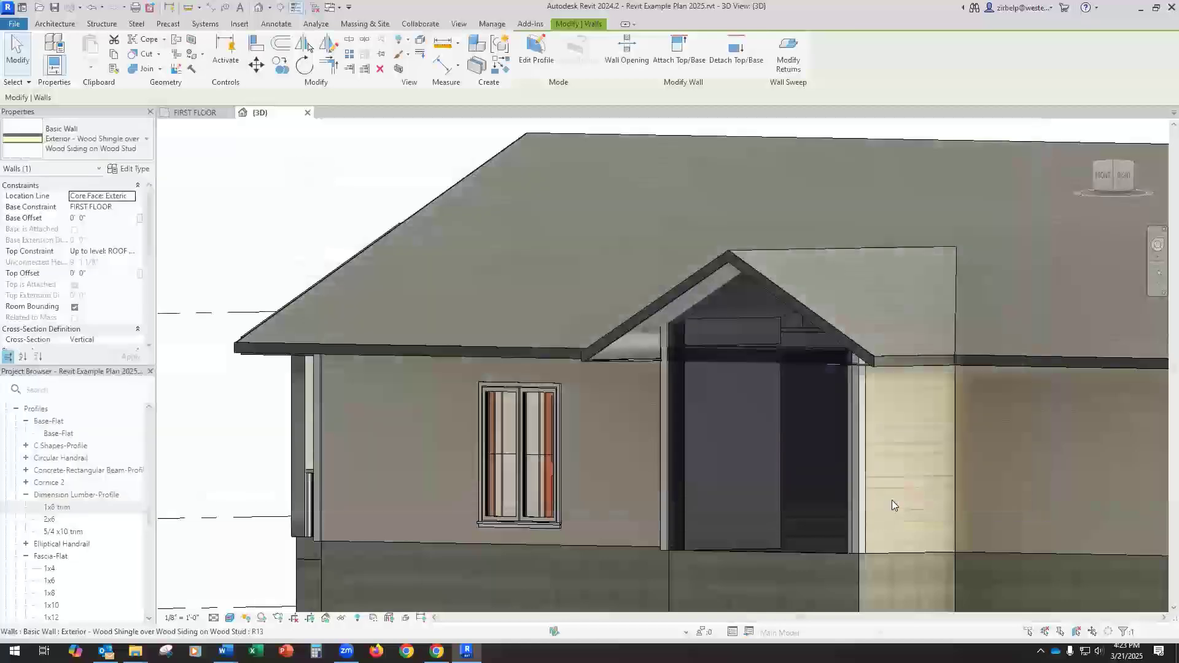
left_click(214, 201)
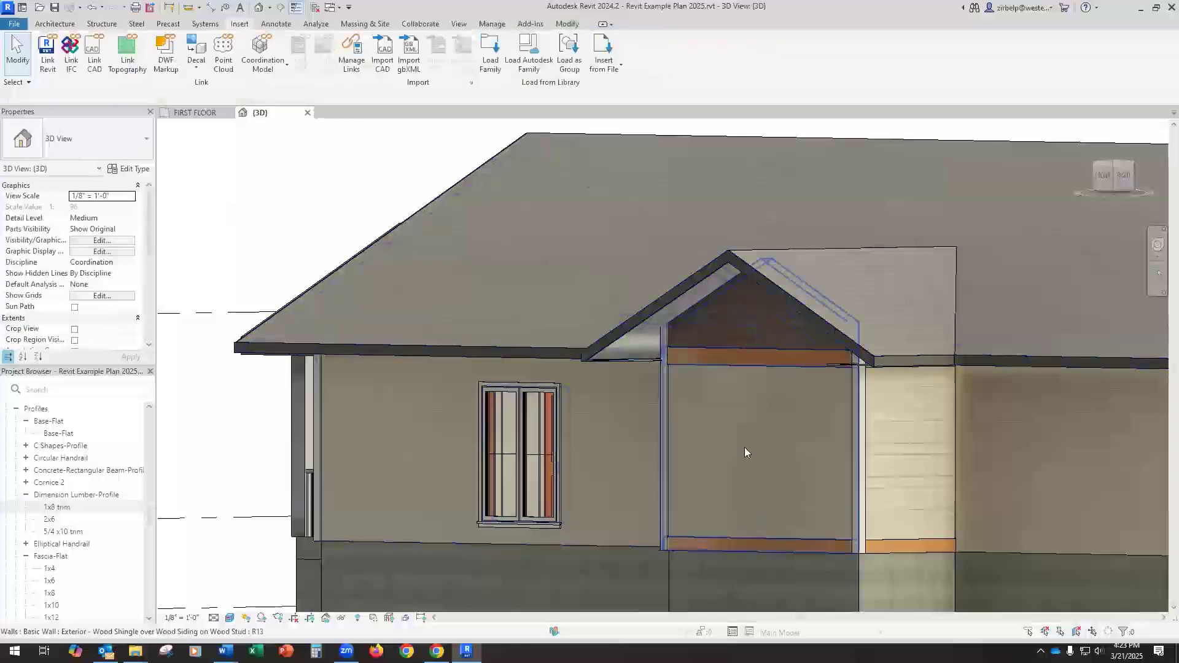